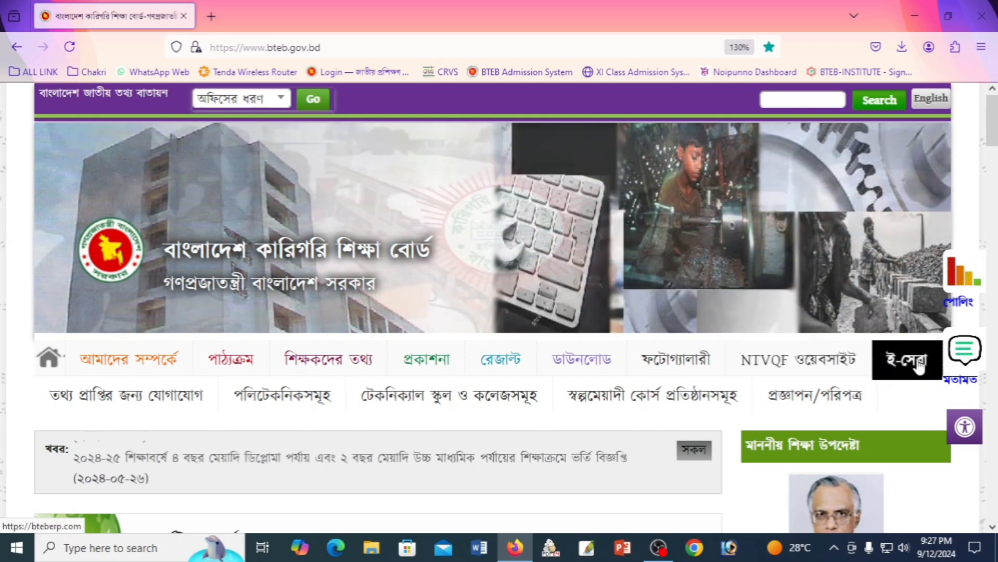
Open the BTEB e-service portal (bteberp.com) from the ই-সেবা link on bteb.gov.bd.
left_click(906, 367)
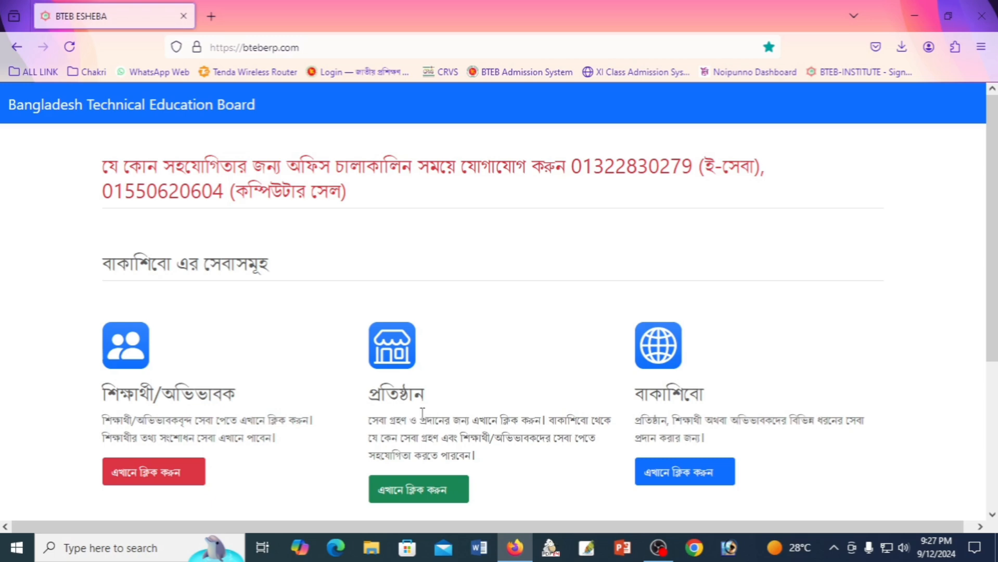
Open the institute sign-in page and autofill the username and password from a saved login.
left_click(416, 492)
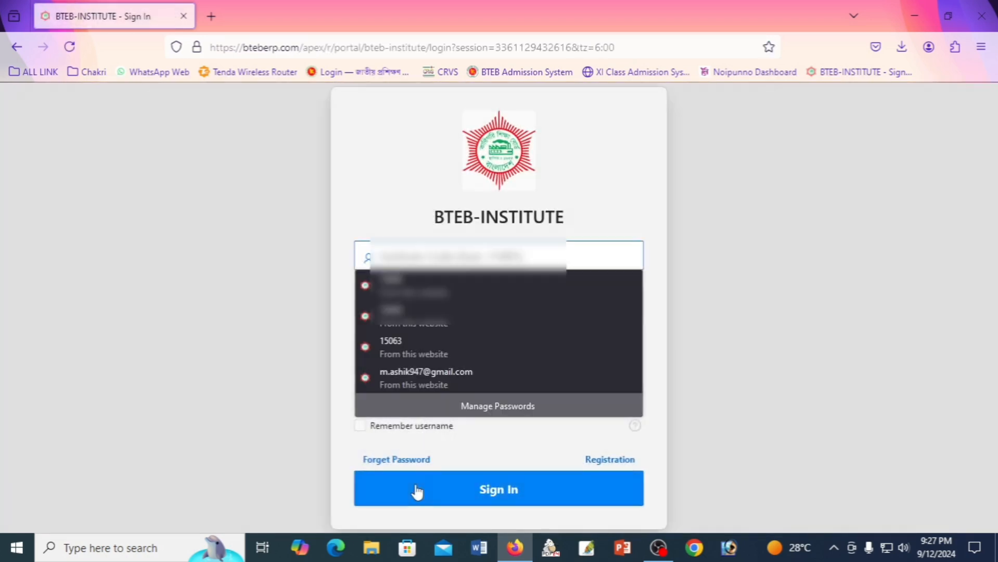
left_click(459, 143)
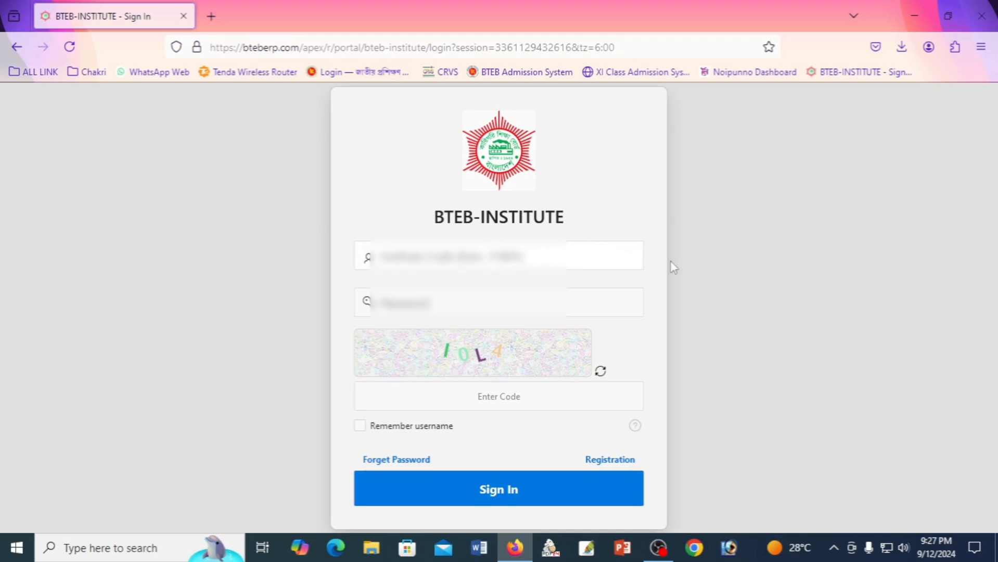
left_click(403, 263)
left_click(468, 255)
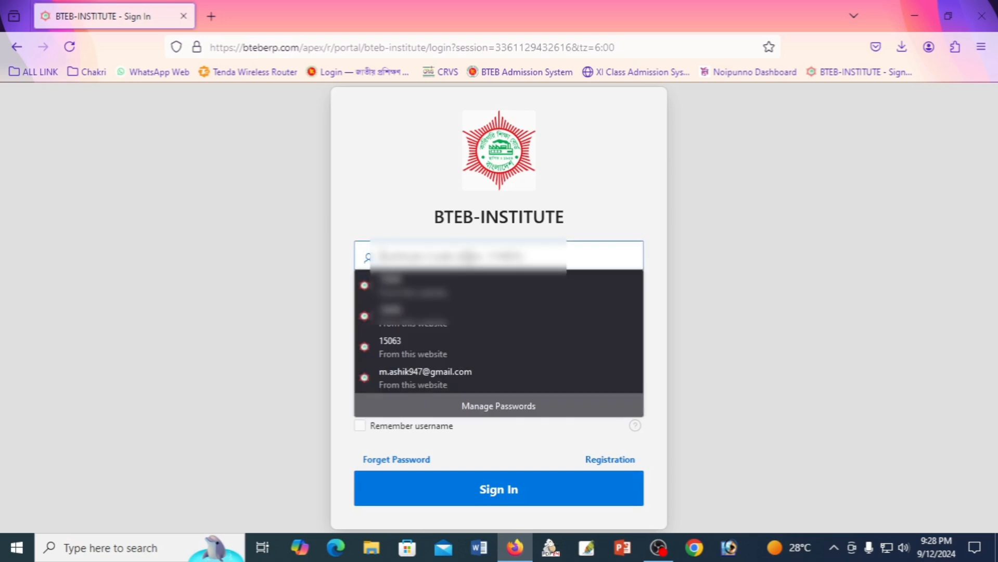
left_click(520, 345)
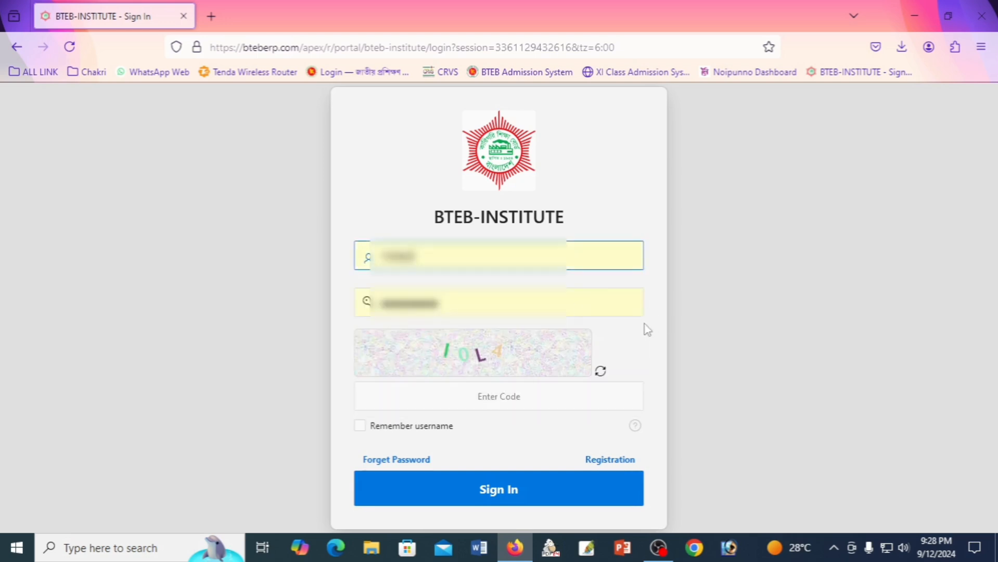
left_click(646, 339)
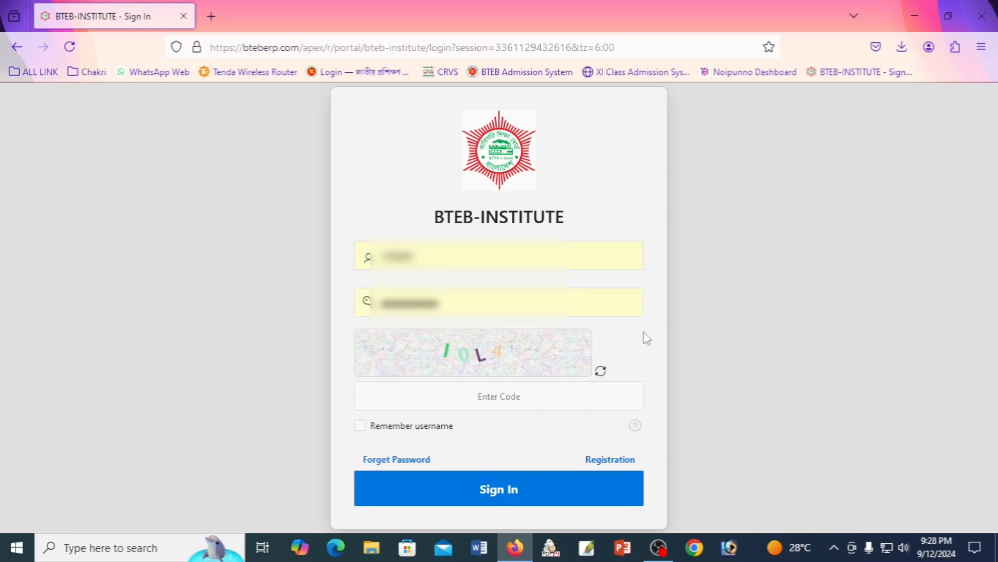
Enter the captcha code and submit the sign-in details.
left_click(516, 400)
type("I")
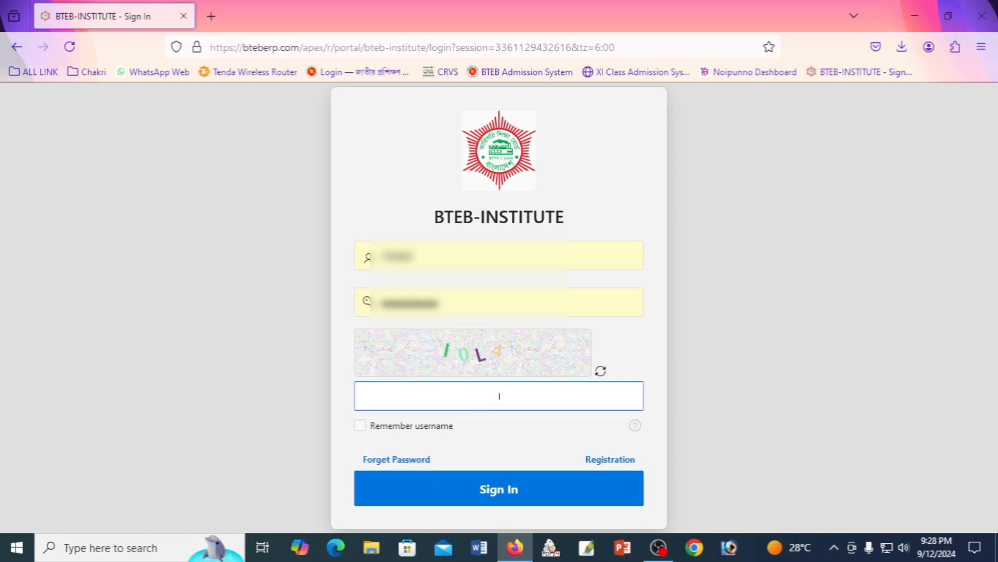
key("BackSpace")
type("IOL4")
left_click(526, 488)
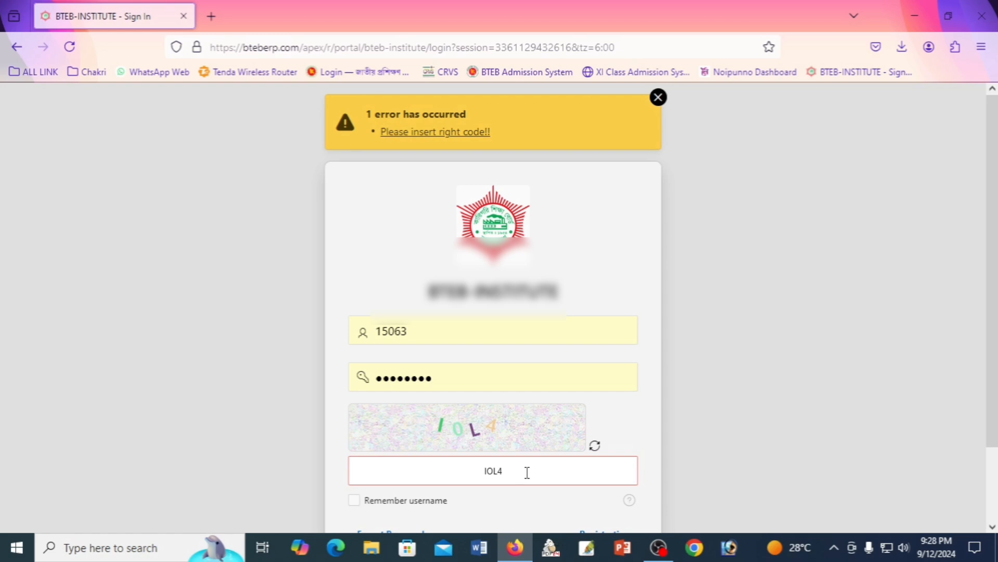
Load a fresh captcha, enter its new code and sign in to the institute portal.
left_click(594, 451)
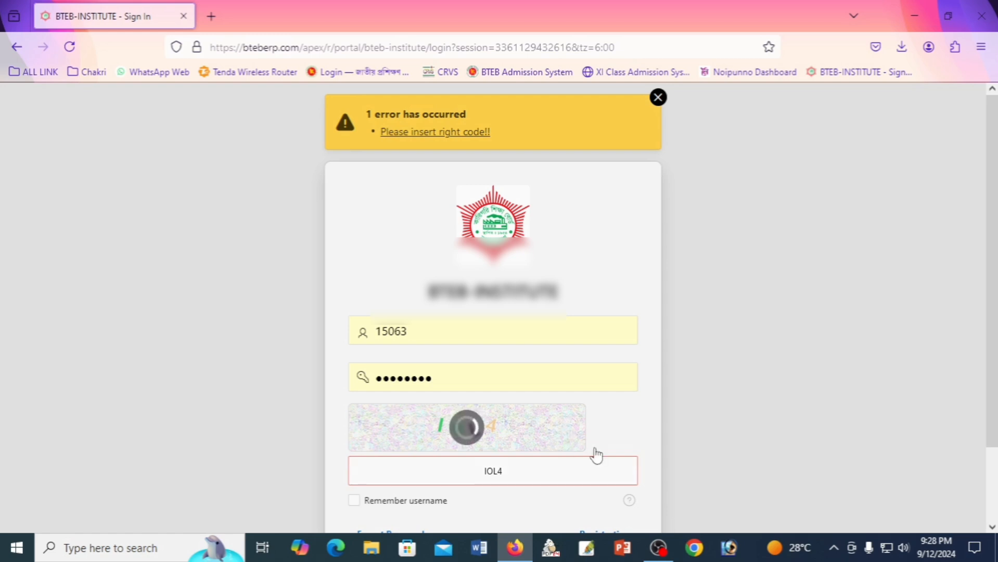
left_click(523, 469)
key("BackSpace")
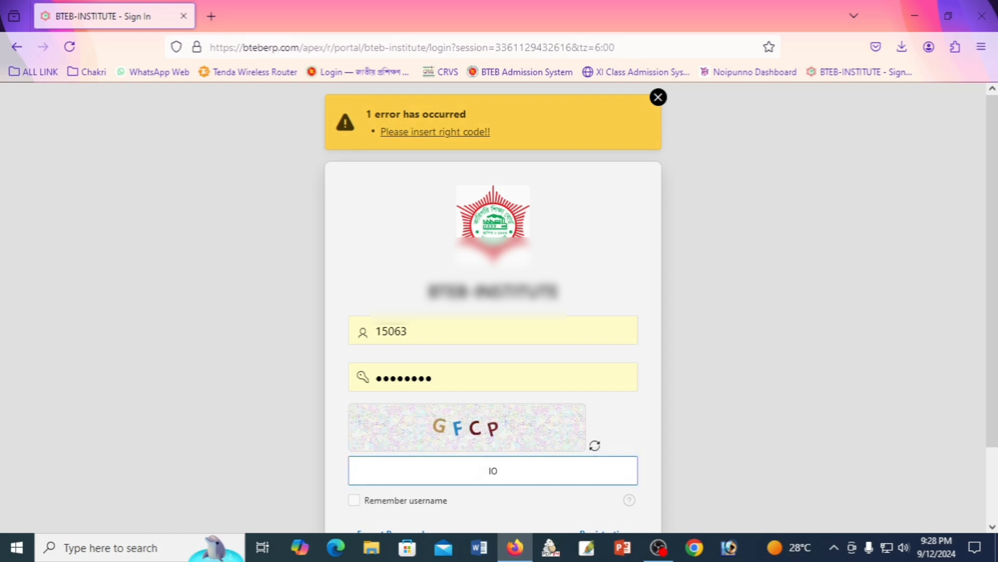
key("BackSpace")
key("BackSpace")
type("GFCP")
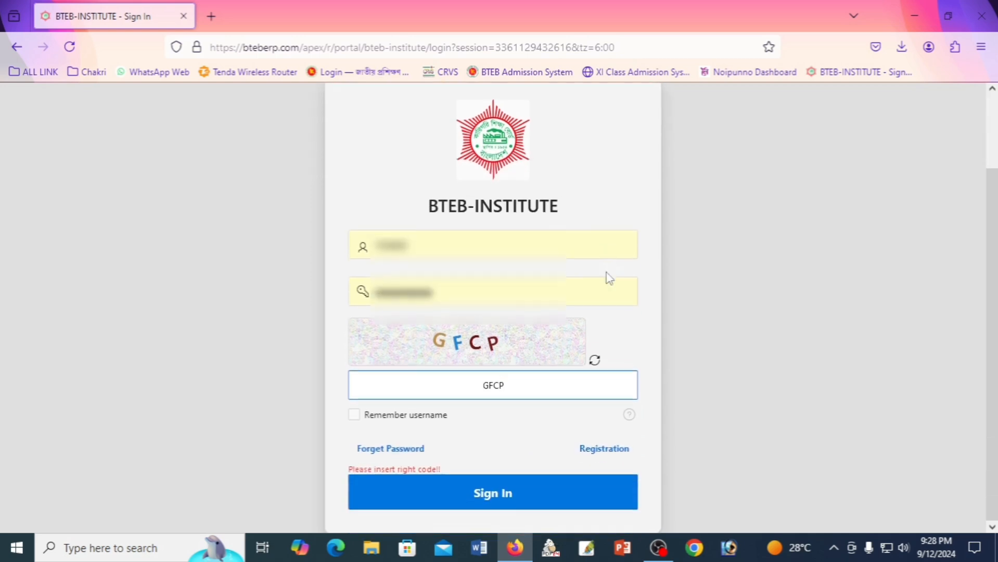
left_click(517, 499)
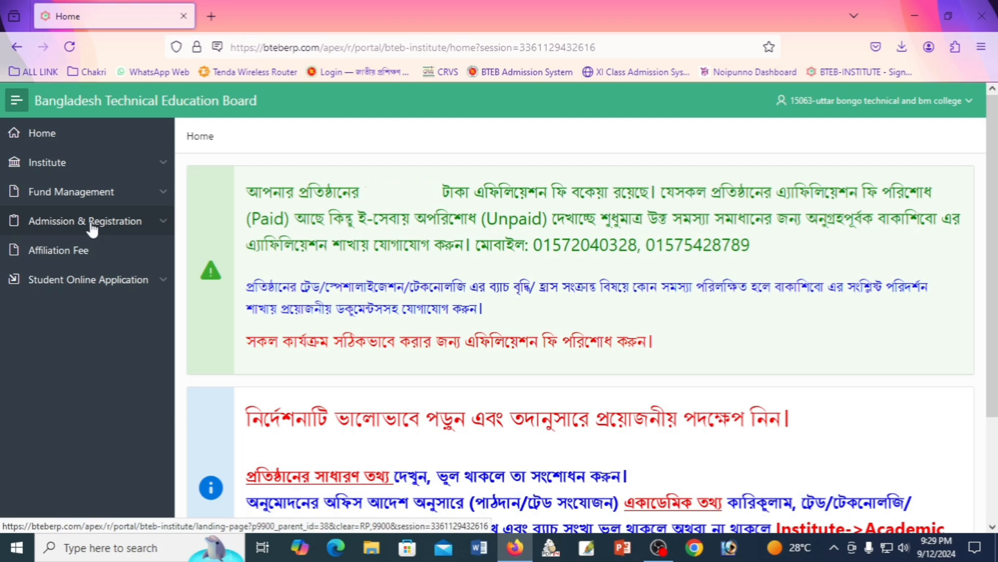
Open the Student Entry Report filtered to curriculum (27), session 2024, trade (88), Admitted Student.
left_click(92, 228)
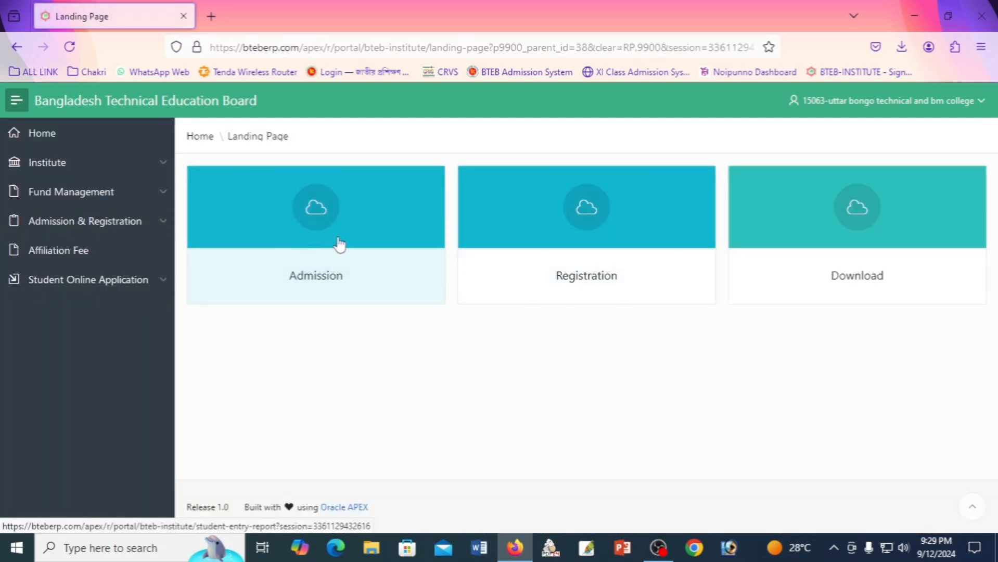
left_click(314, 224)
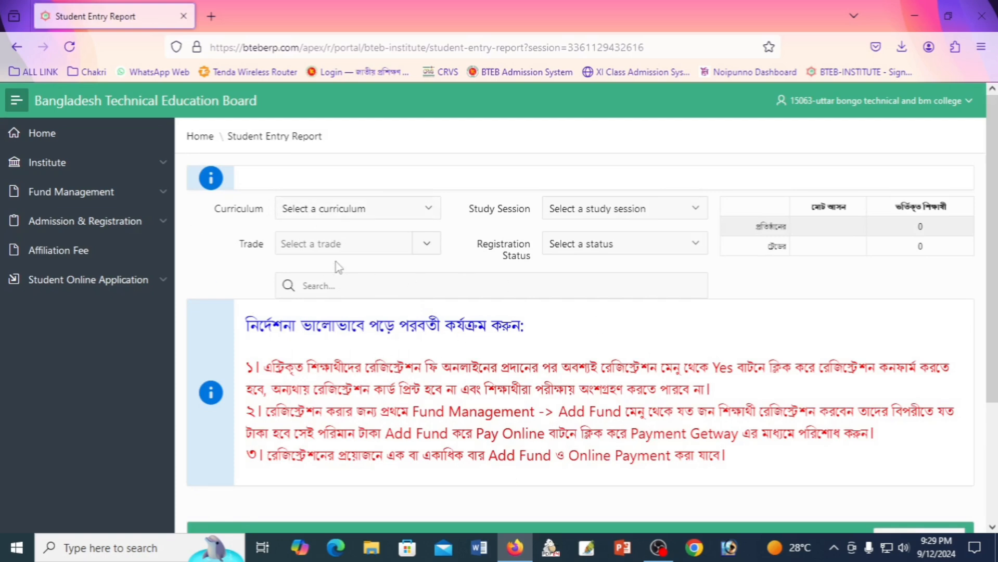
left_click(381, 211)
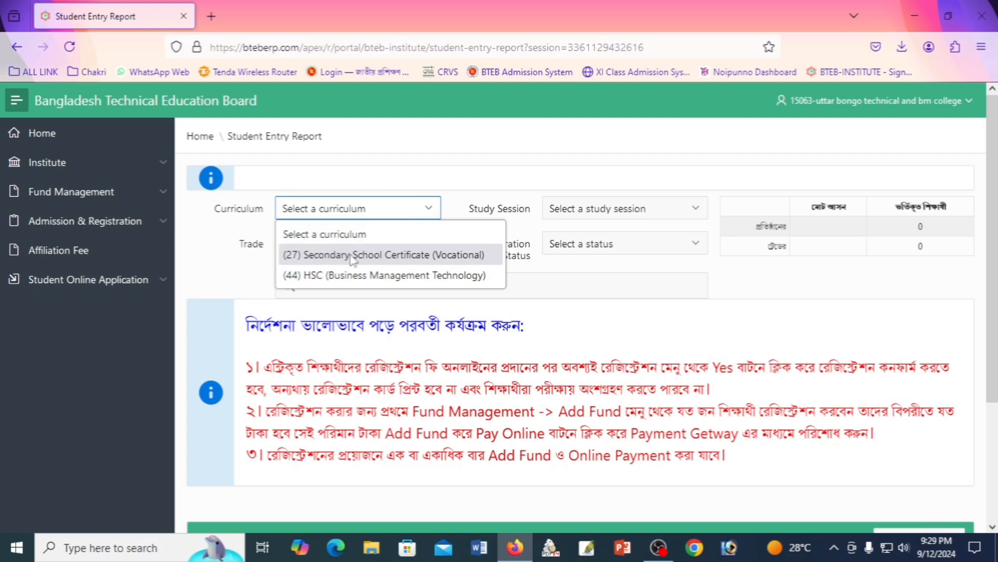
left_click(352, 255)
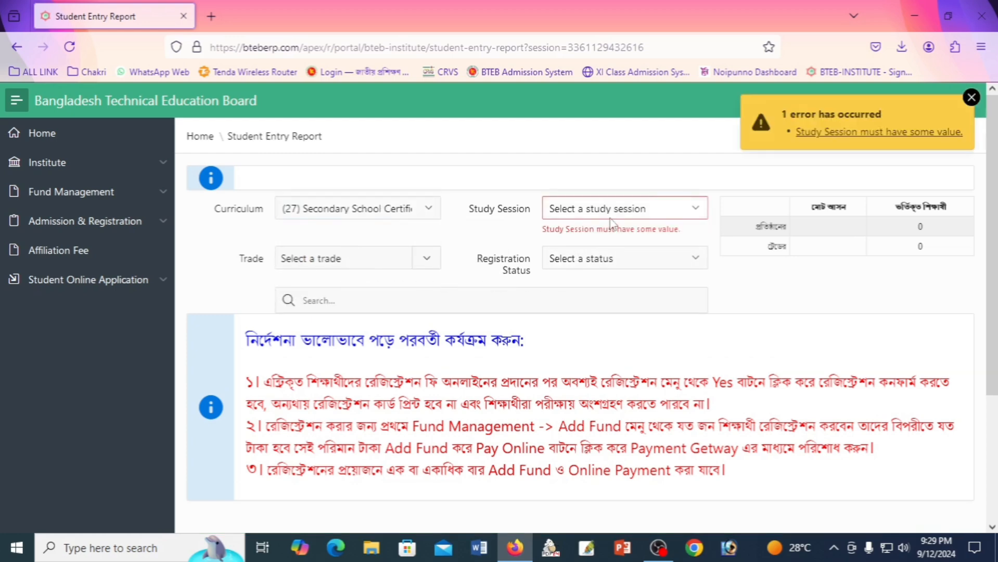
left_click(611, 211)
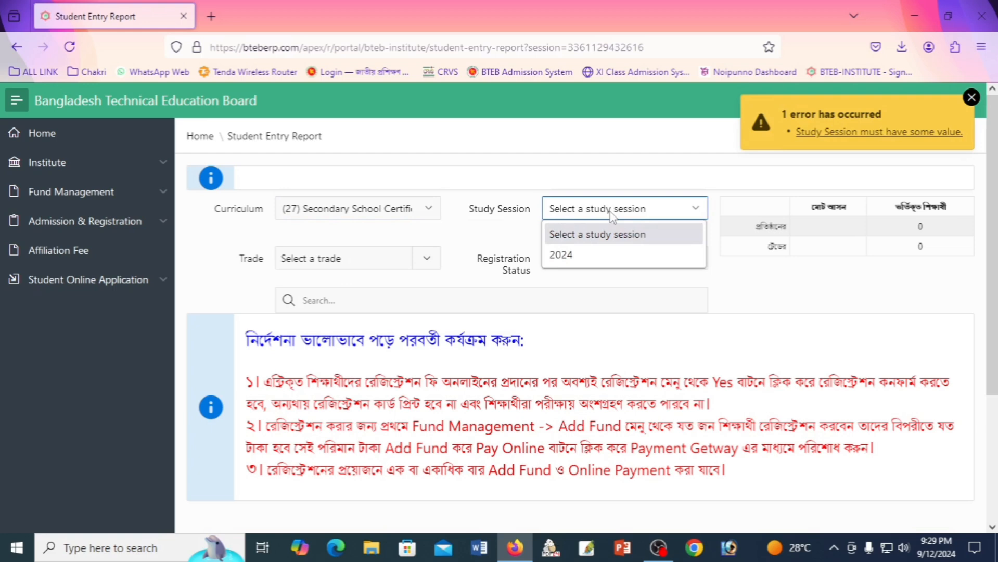
left_click(593, 254)
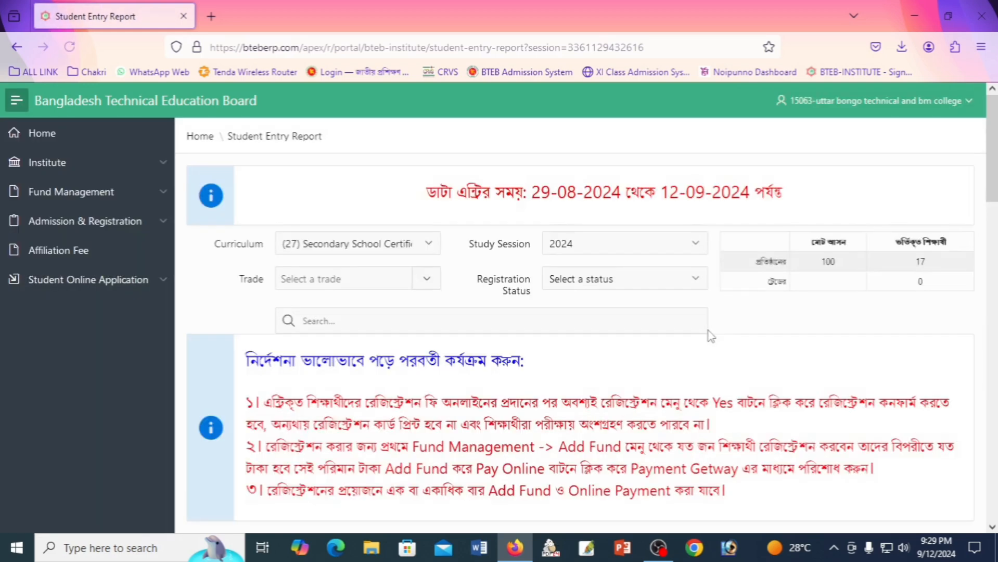
left_click(350, 283)
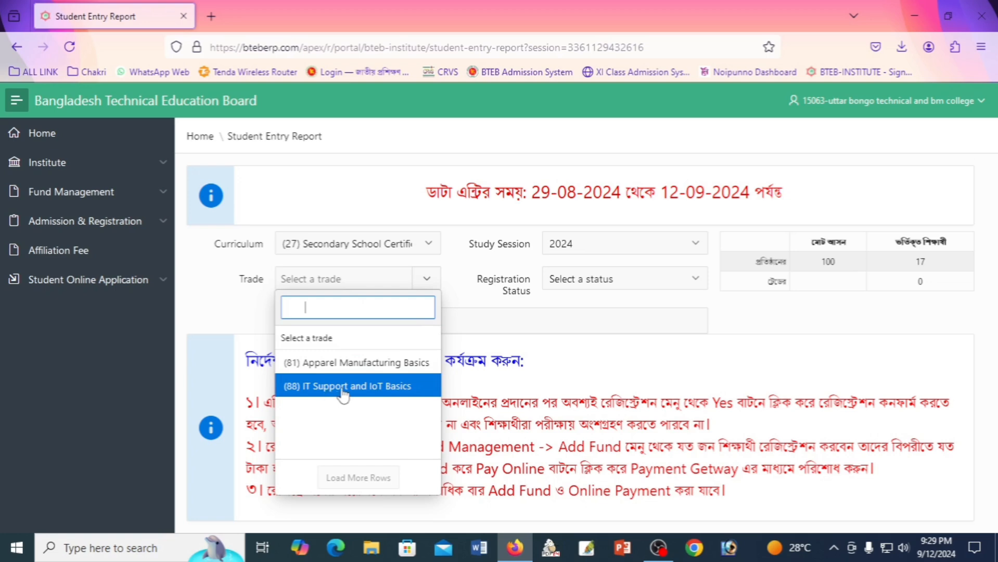
left_click(387, 394)
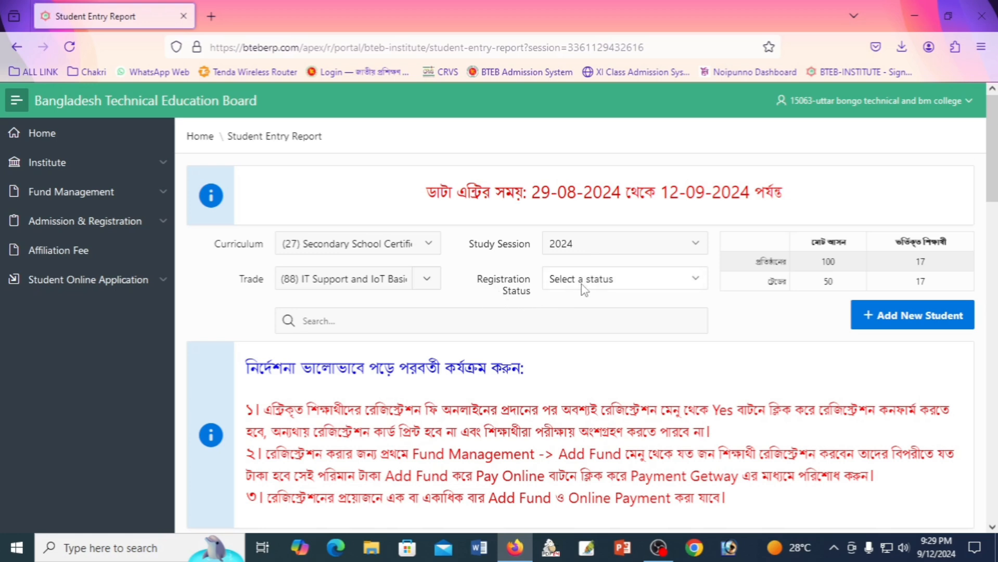
left_click(583, 284)
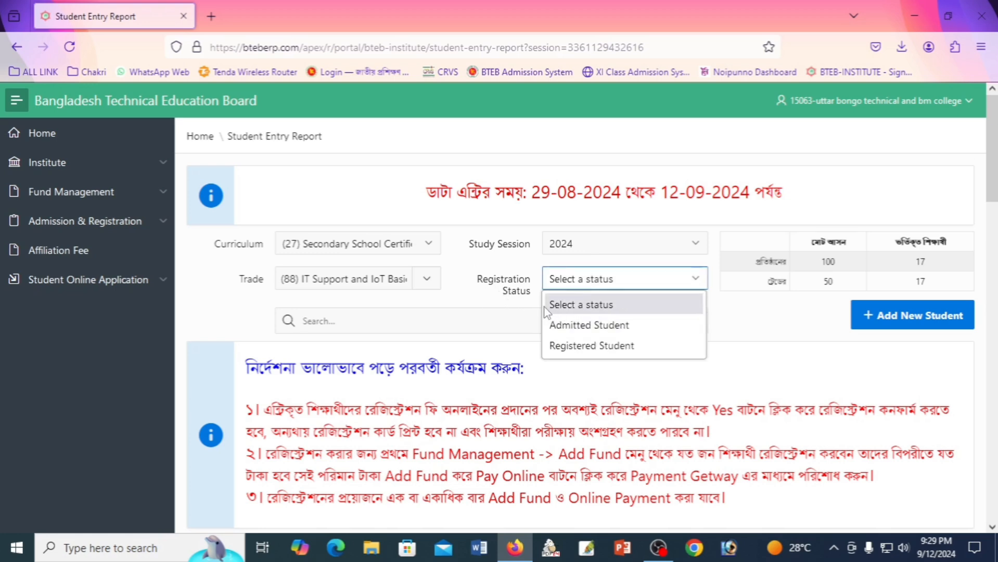
left_click(578, 328)
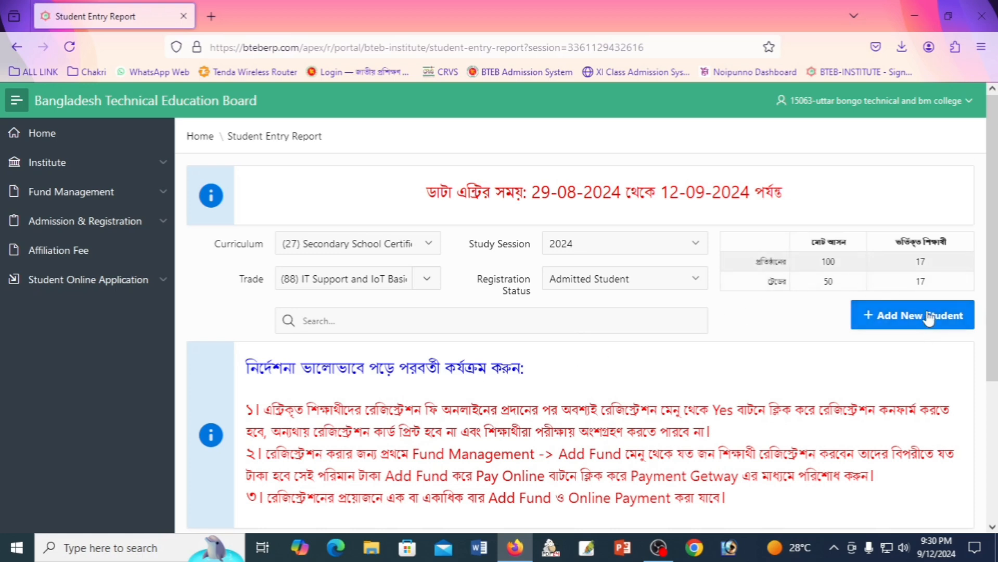
Start a new student entry keeping curriculum (27), the 2024 session and trade (88) IT Support and IoT Basics.
left_click(903, 320)
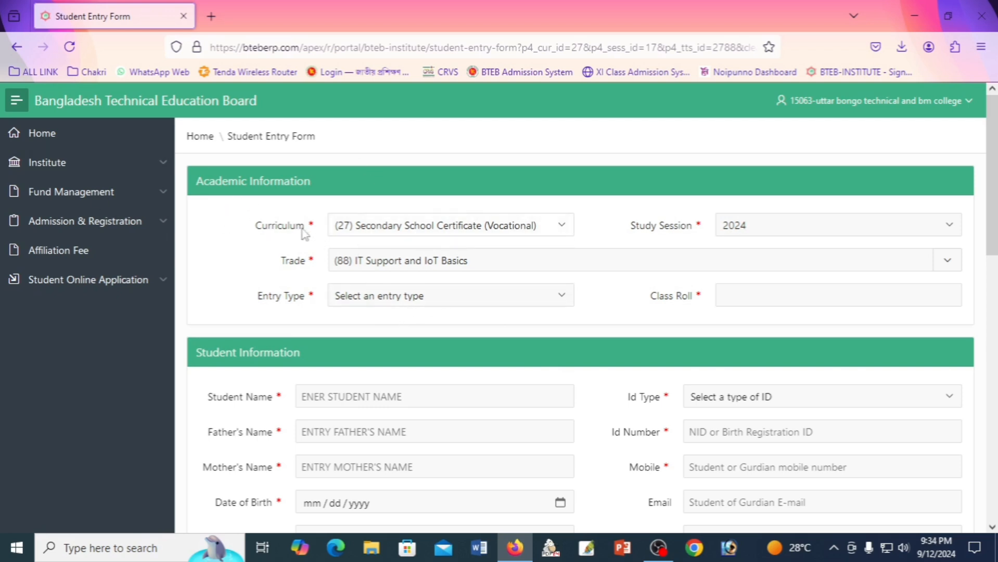
left_click(418, 229)
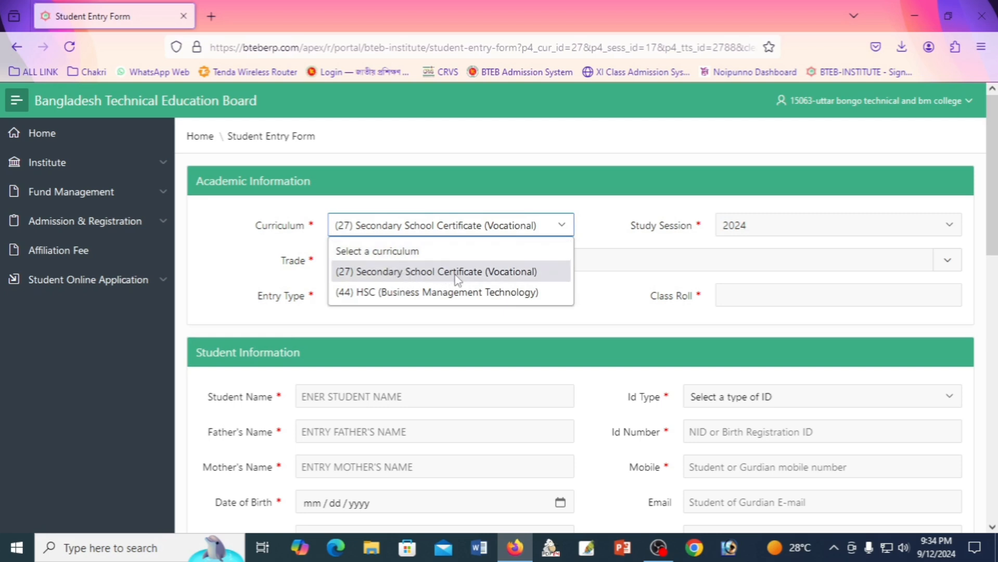
left_click(517, 278)
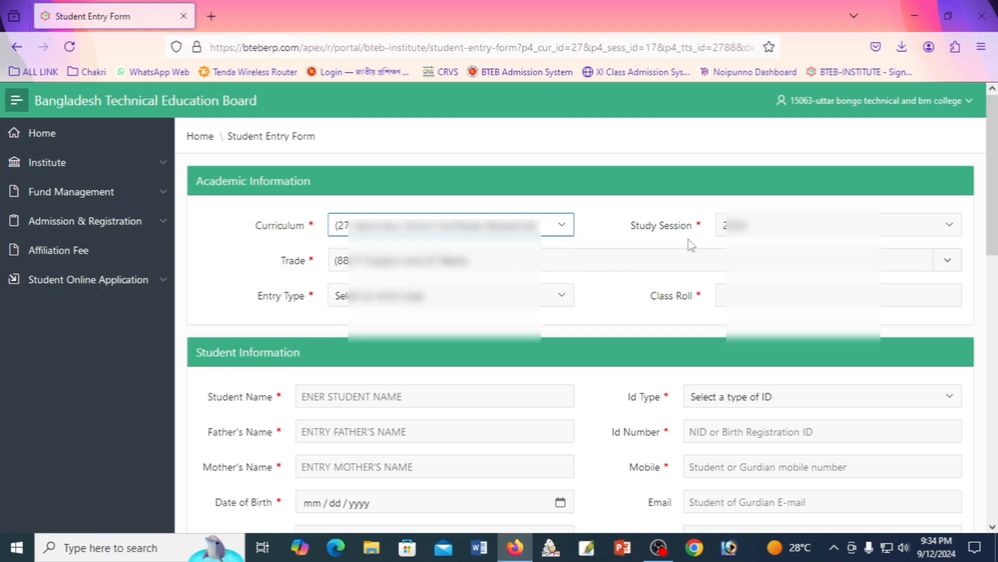
left_click(769, 234)
left_click(761, 268)
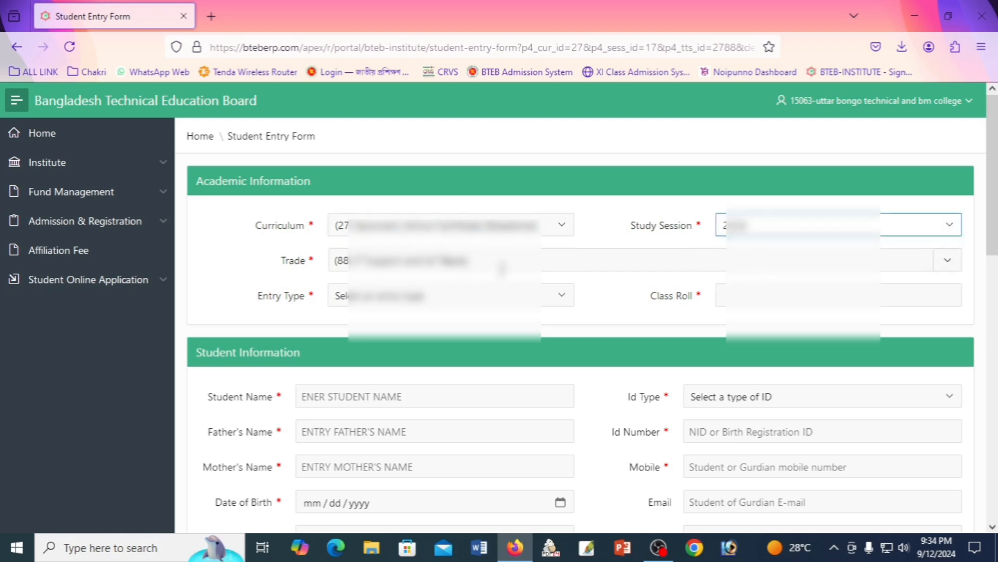
left_click(514, 264)
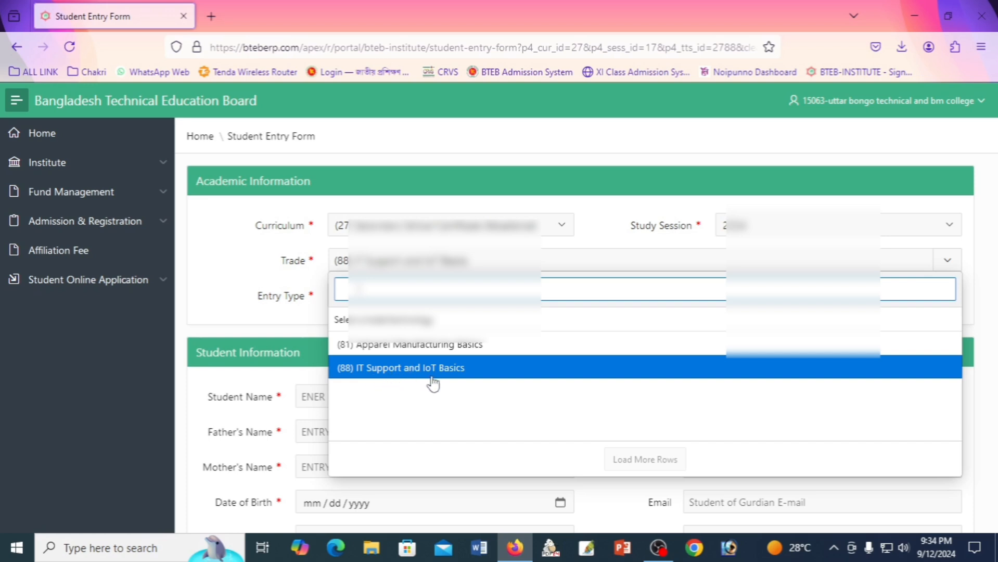
left_click(456, 383)
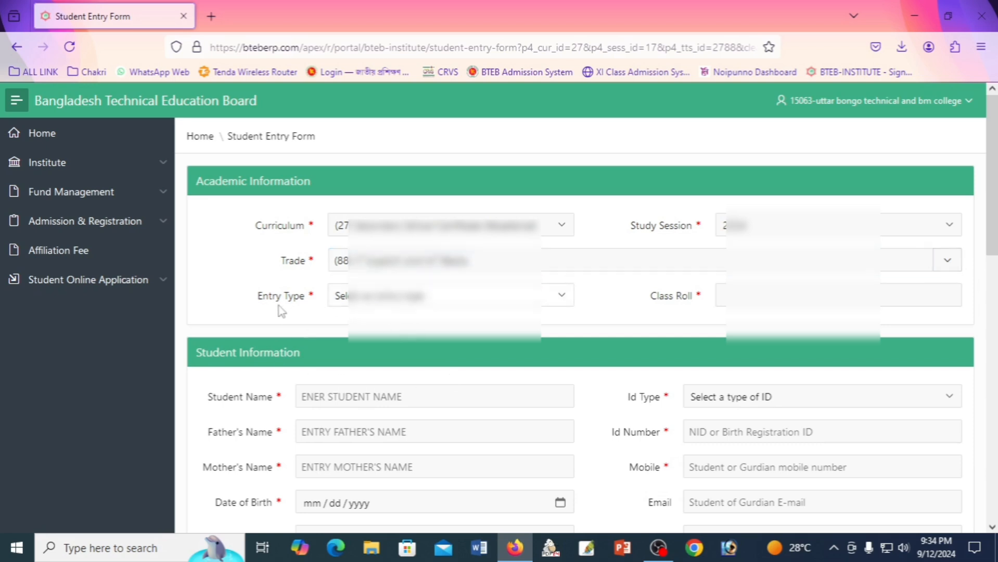
Set entry type to JSC/SSC data and class roll to 1.
left_click(428, 296)
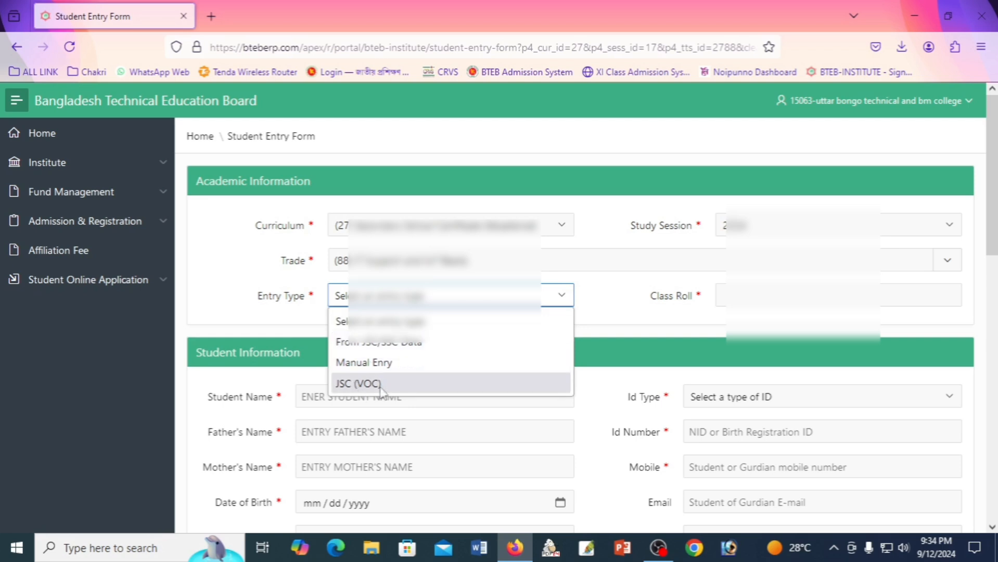
left_click(384, 344)
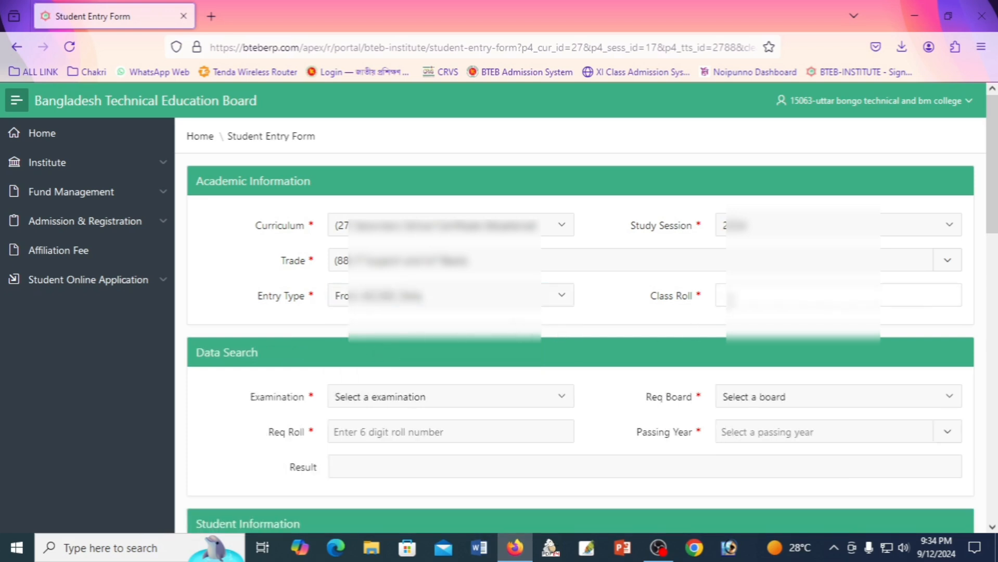
left_click(734, 295)
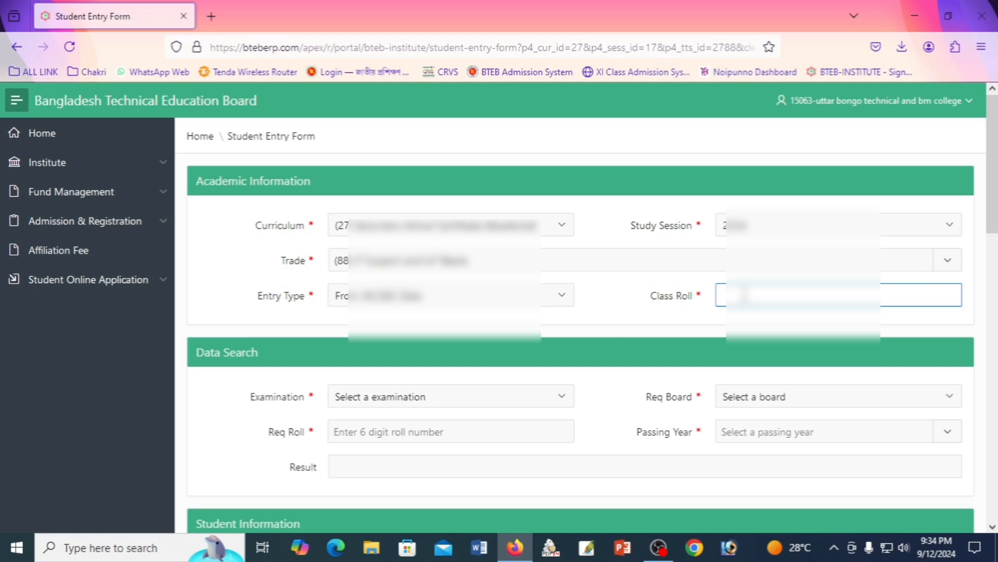
type("1")
left_click(715, 329)
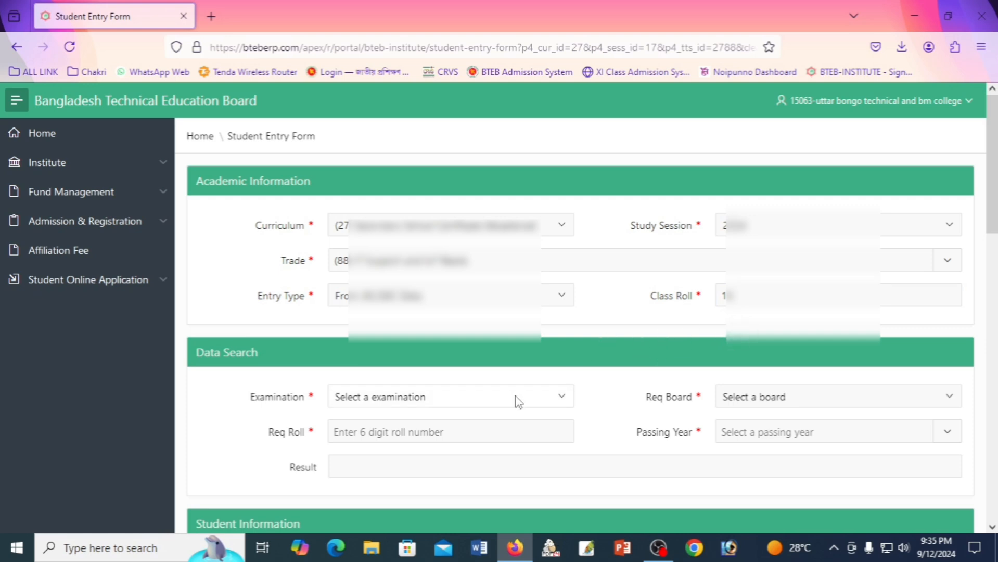
Search the JSC record: Dinajpur board, the student's registration roll, passing year 2019.
scroll(516, 402, "down", 3)
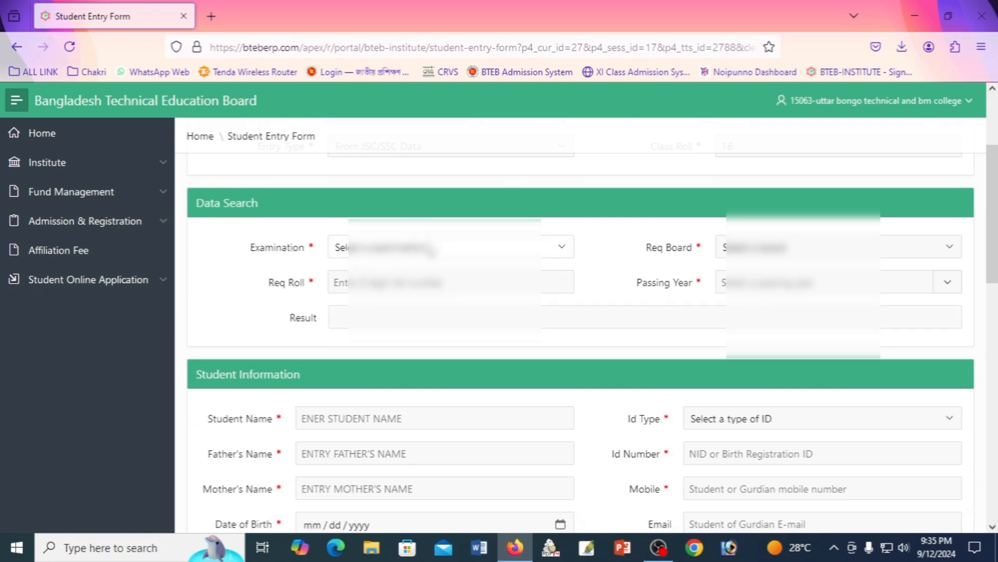
left_click(430, 251)
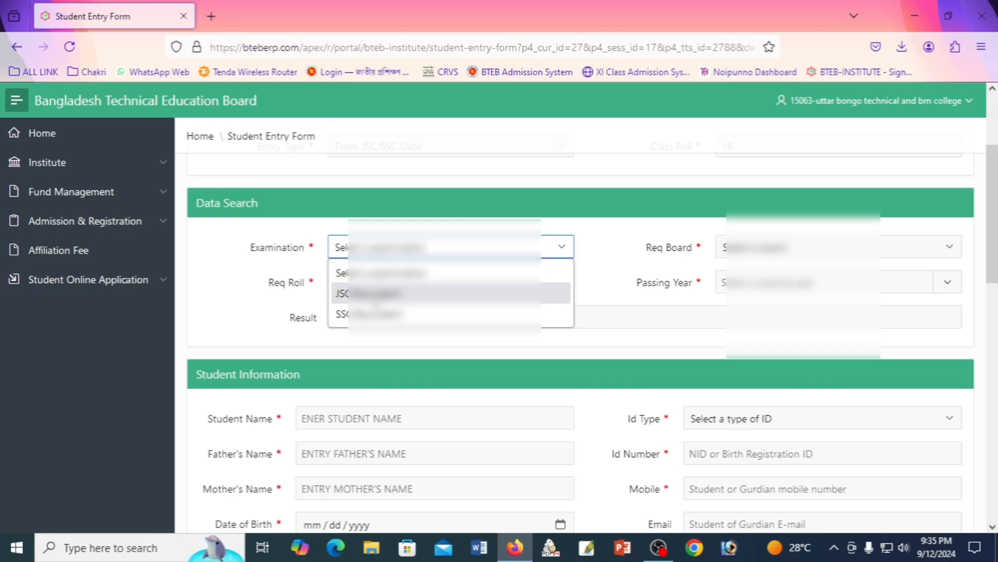
left_click(372, 294)
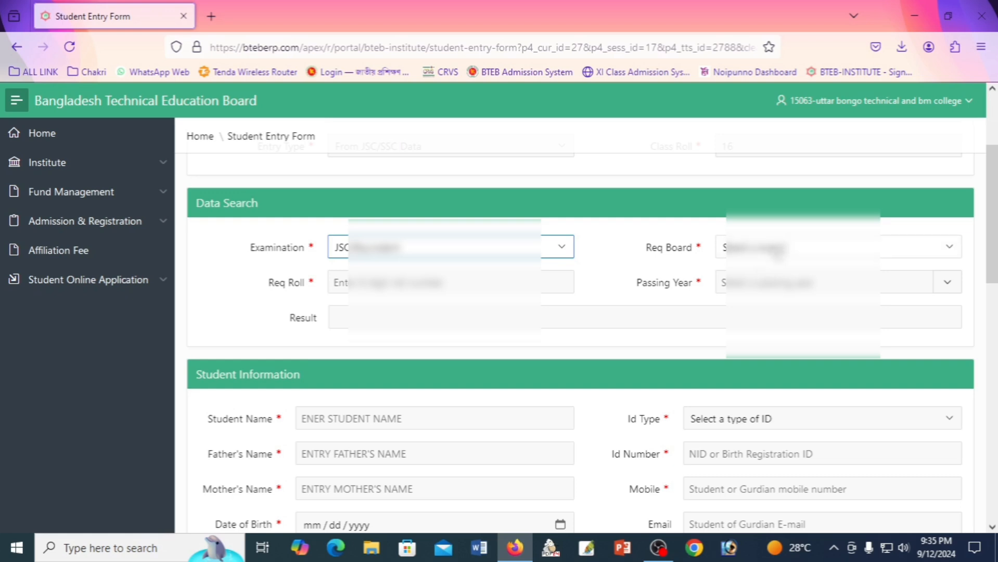
left_click(781, 247)
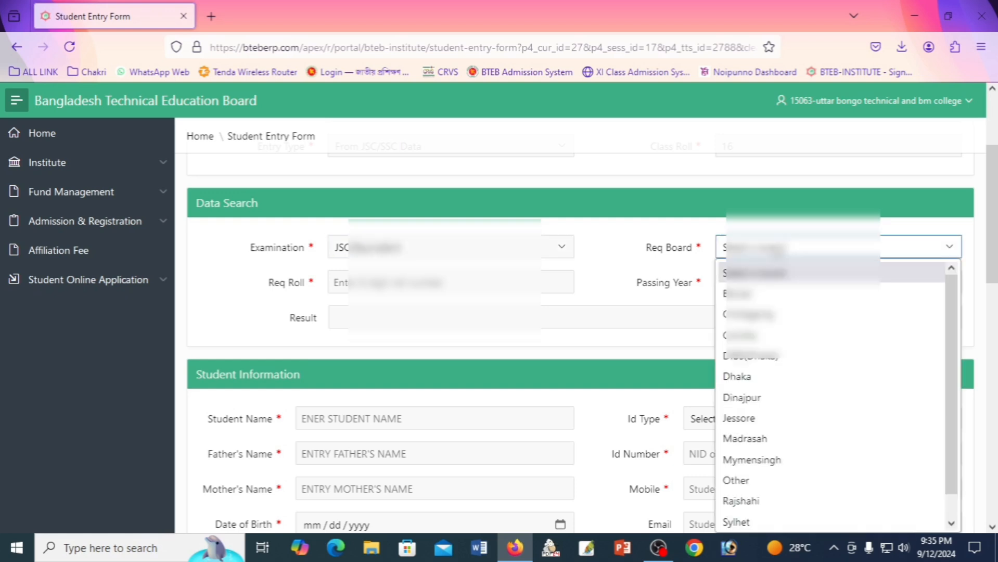
left_click(762, 400)
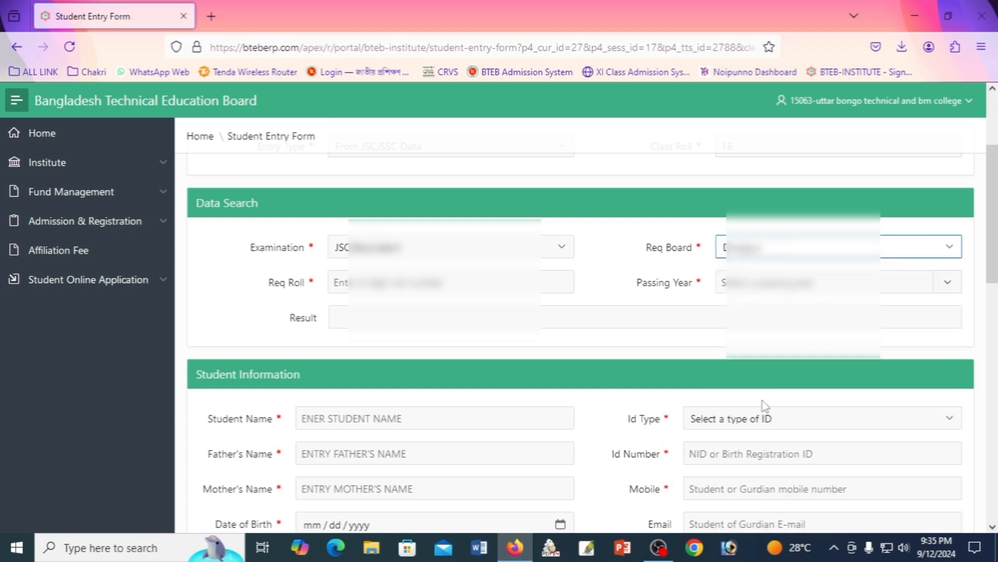
left_click(390, 288)
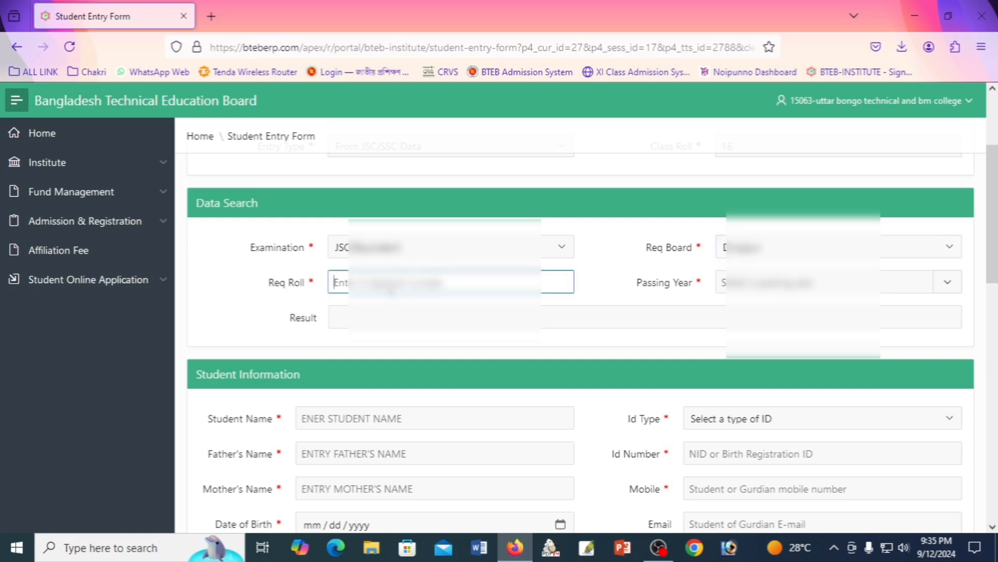
type("63")
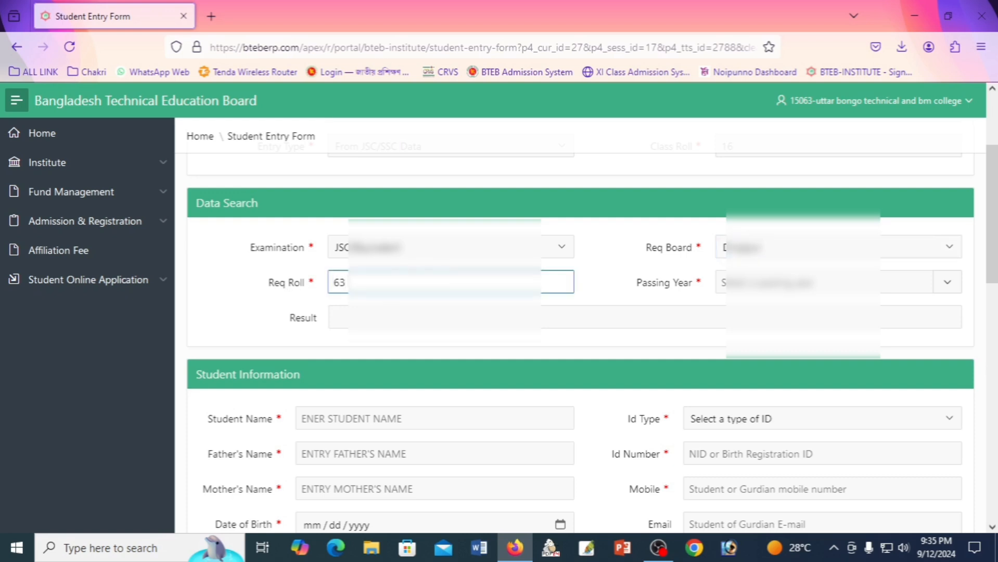
type("8")
left_click(654, 348)
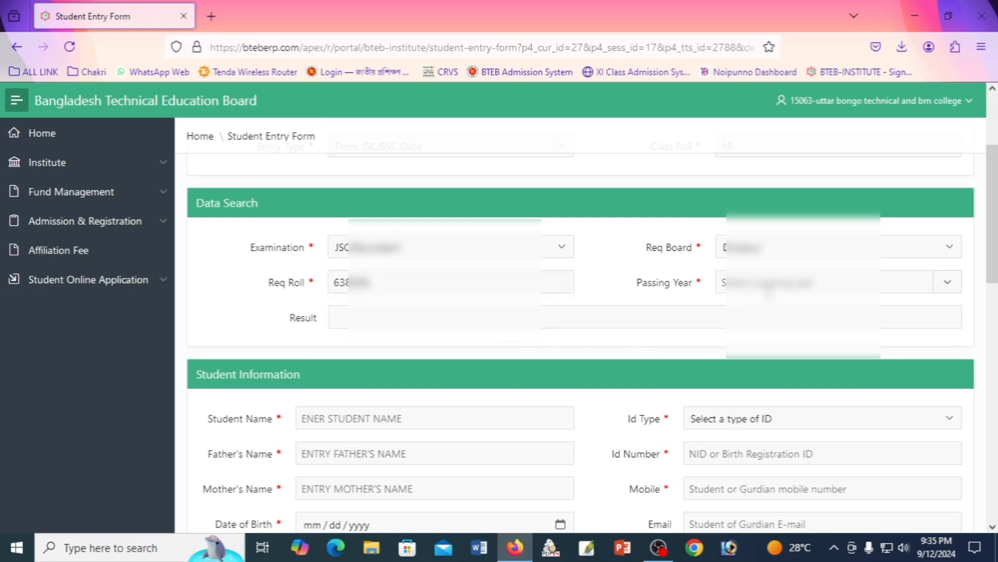
left_click(722, 291)
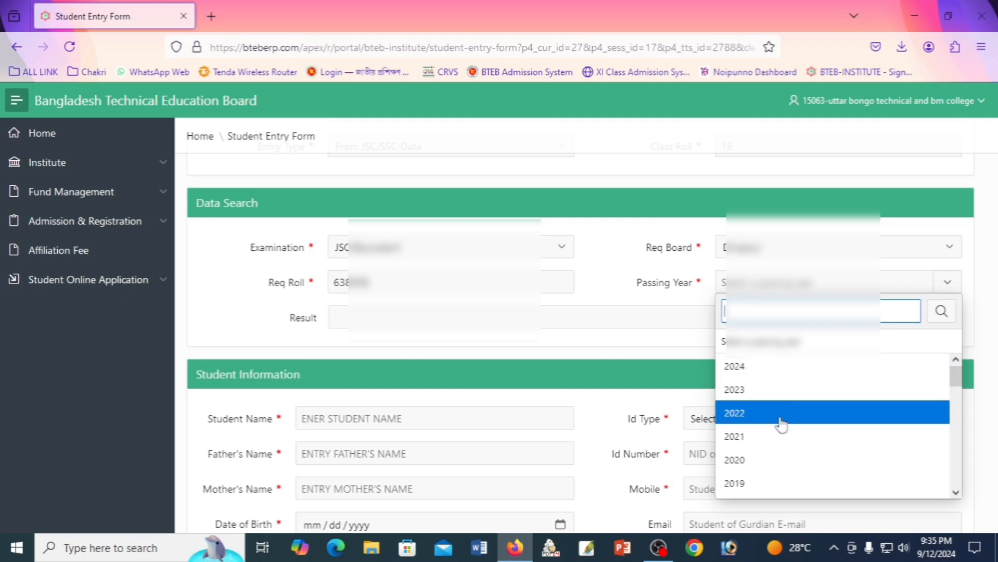
scroll(779, 419, "down", 2)
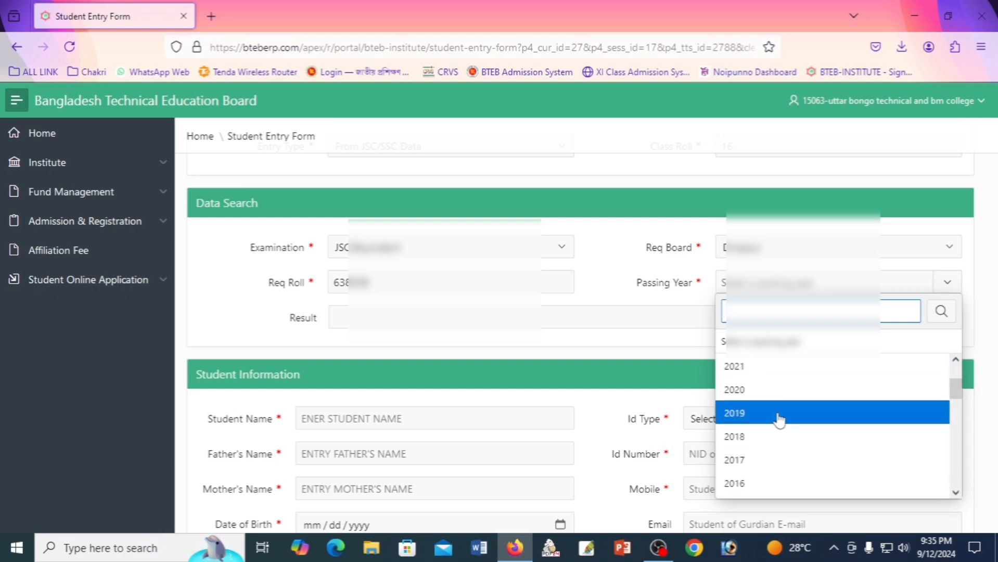
left_click(744, 414)
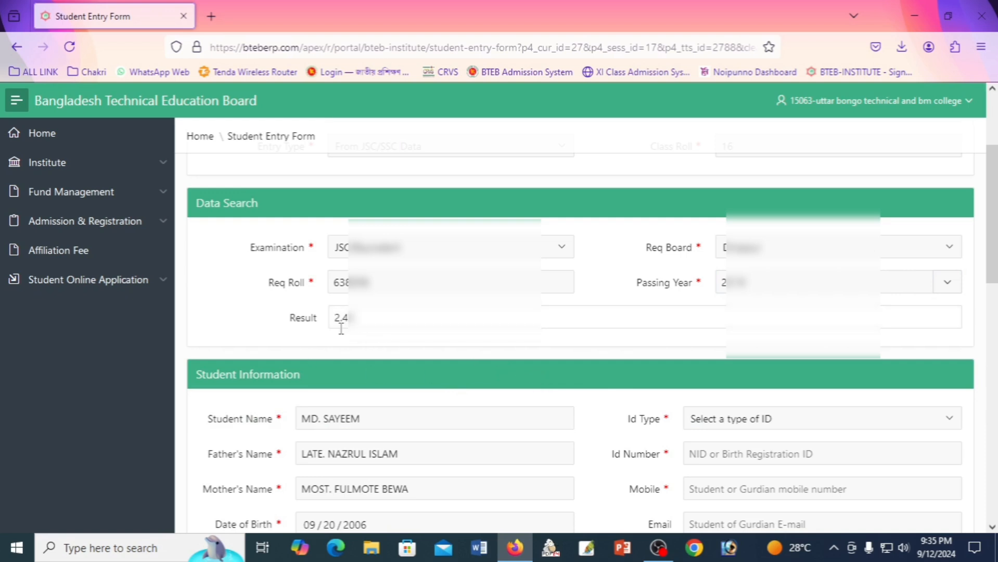
Set the student's religion to Islam.
scroll(464, 349, "down", 2)
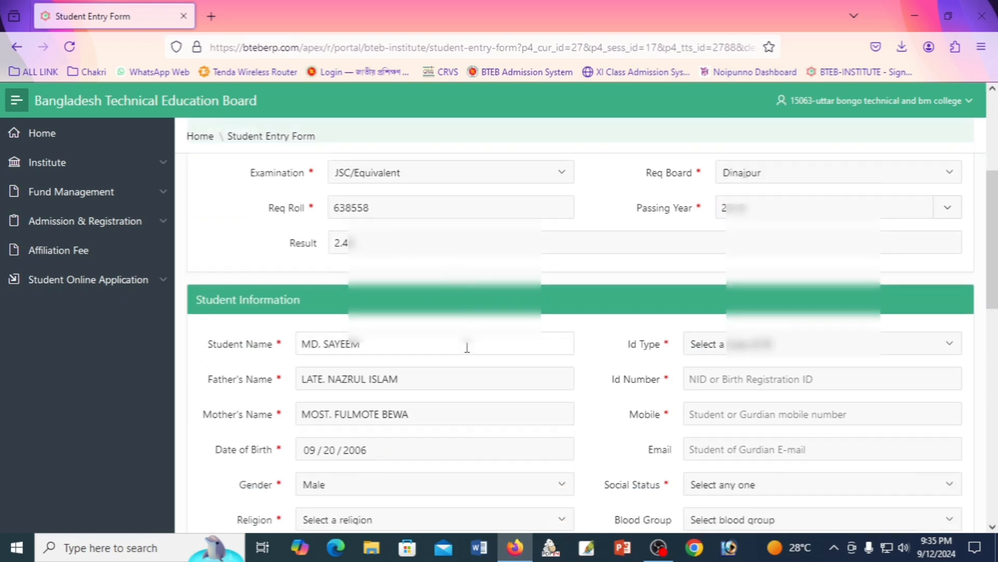
scroll(367, 322, "up", 1)
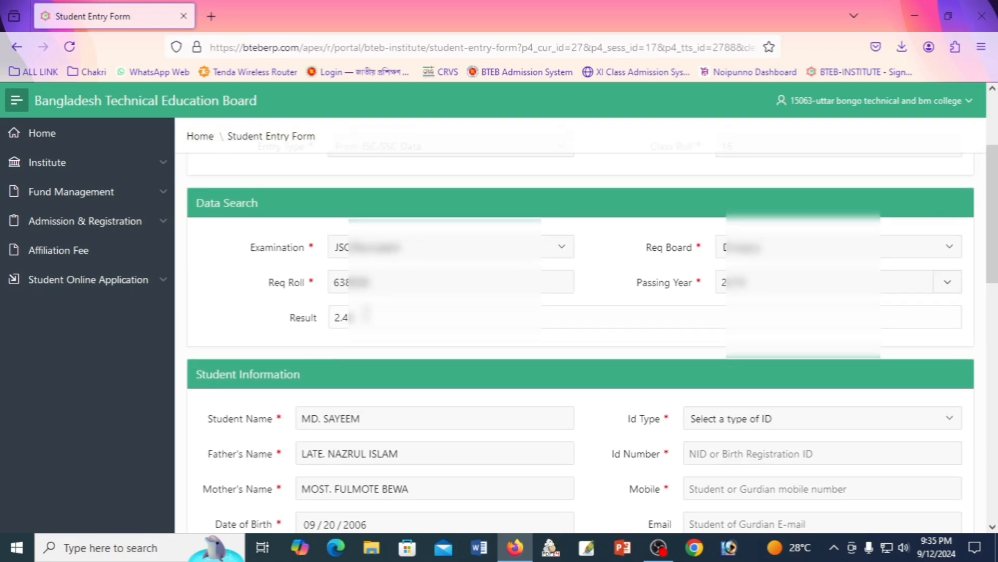
scroll(367, 323, "down", 3)
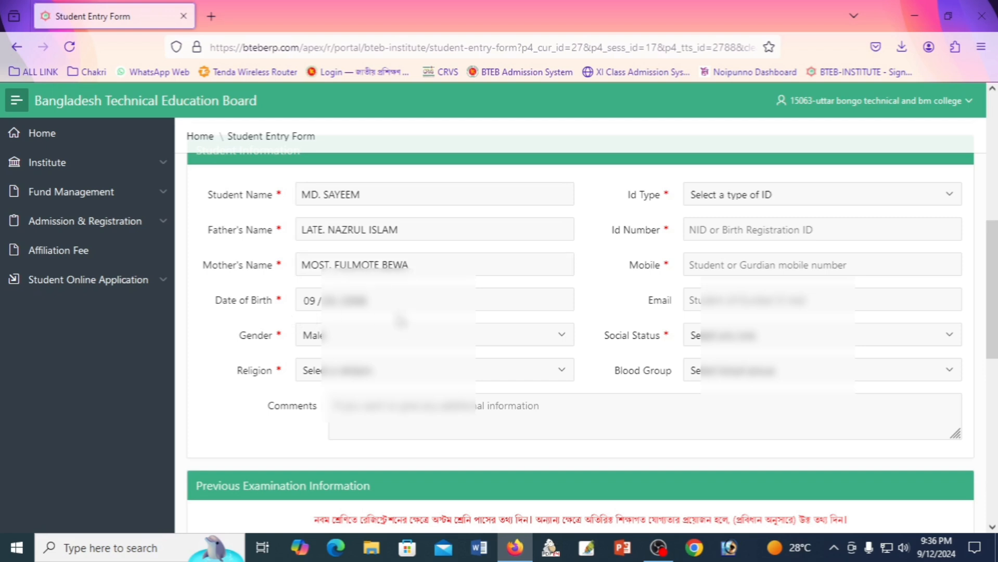
left_click(380, 375)
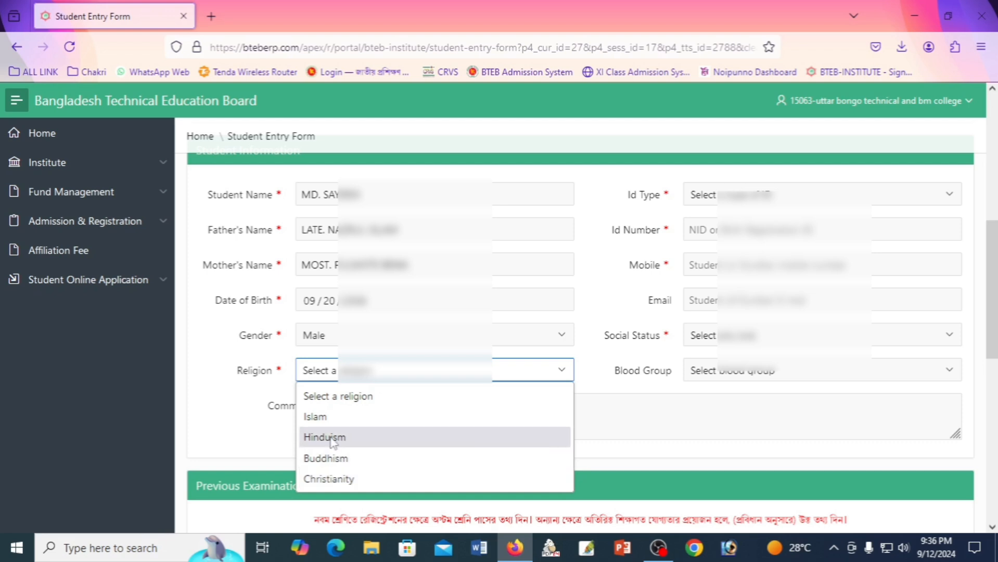
left_click(327, 419)
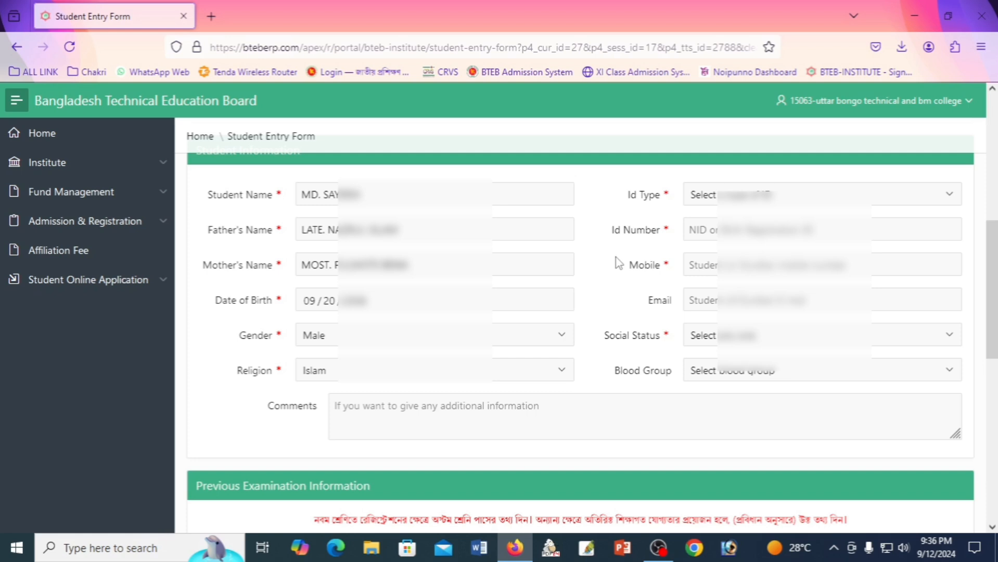
Choose Birth Registration as ID type and enter the birth registration and mobile numbers.
left_click(725, 202)
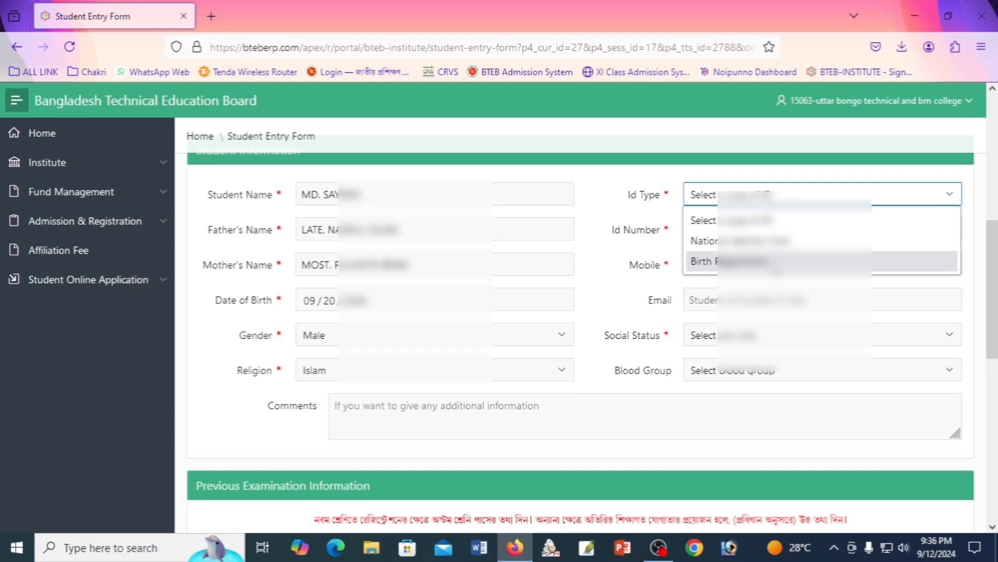
left_click(701, 261)
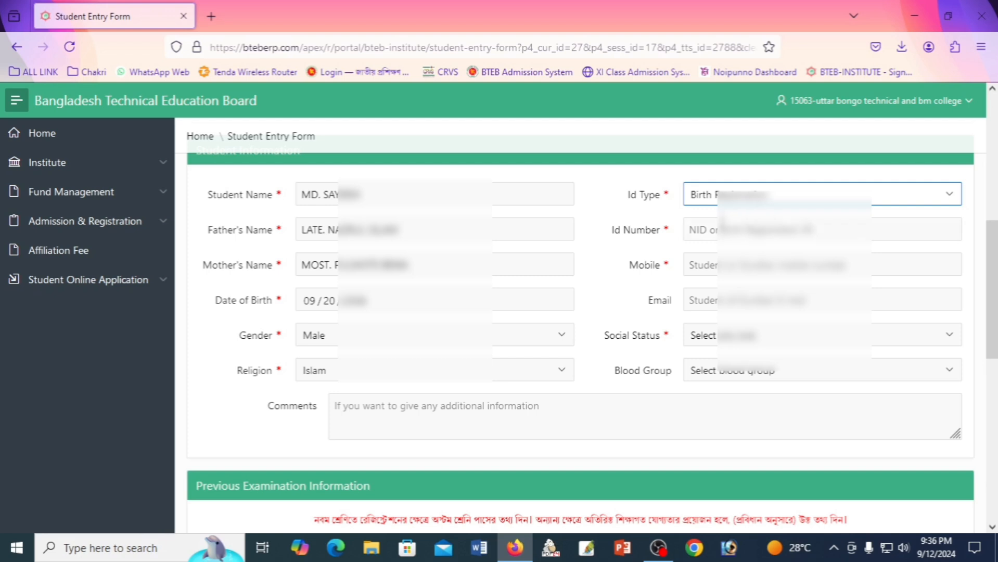
left_click(723, 224)
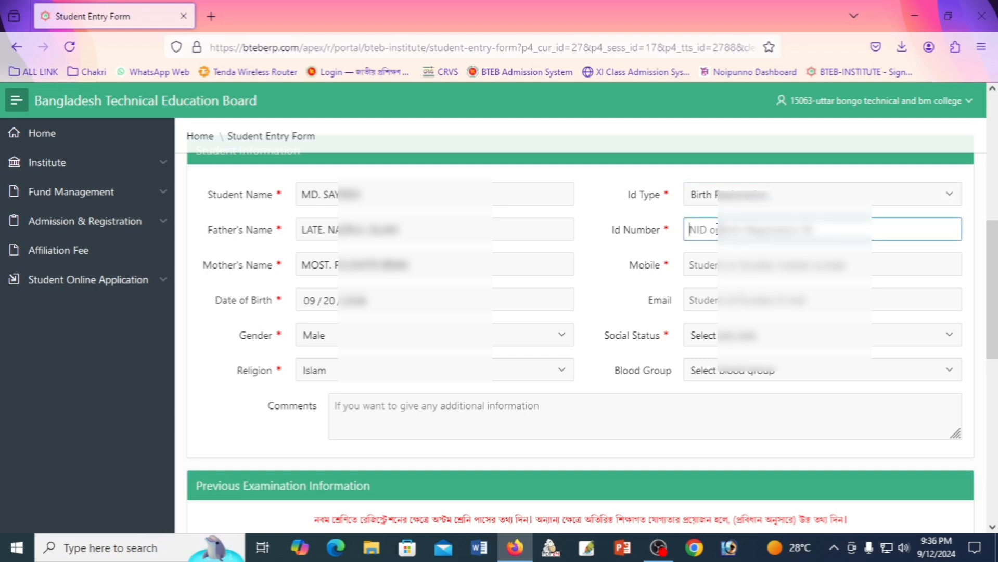
type("200")
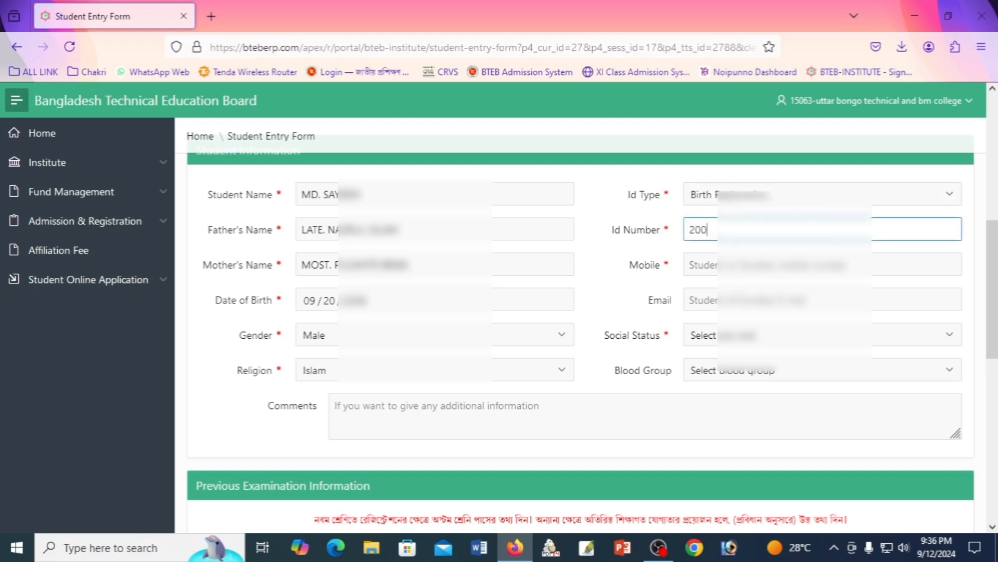
type("68")
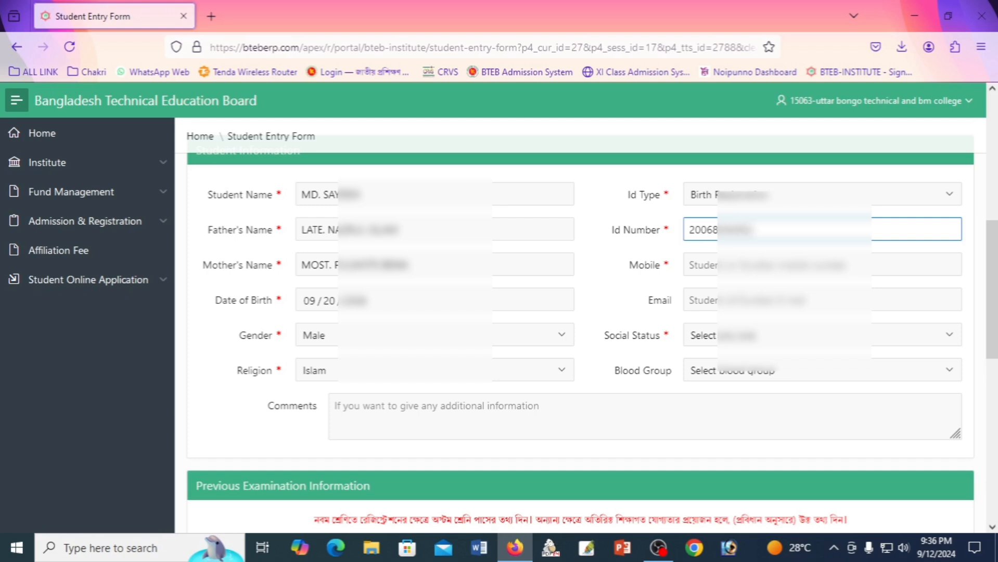
type("???????????")
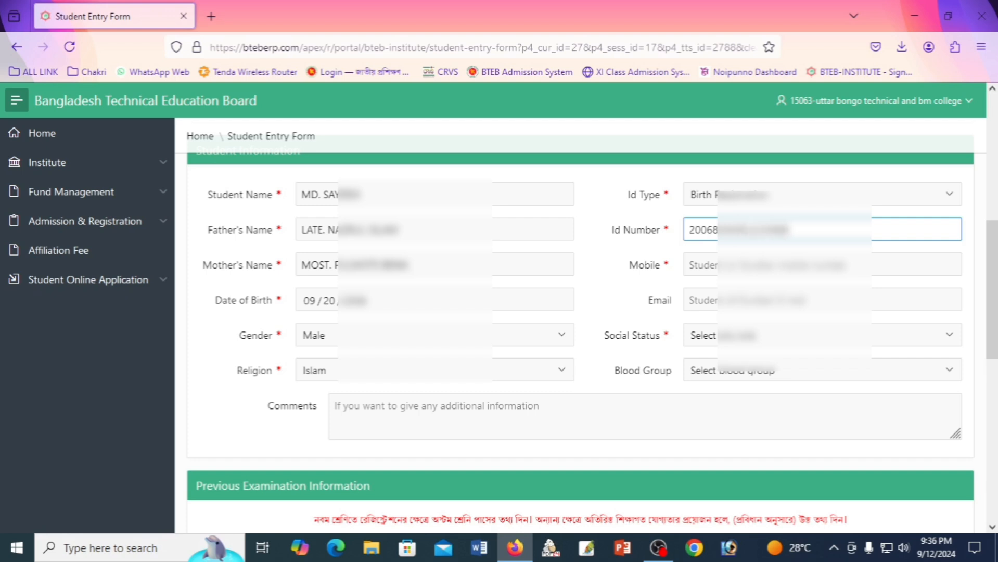
left_click(762, 277)
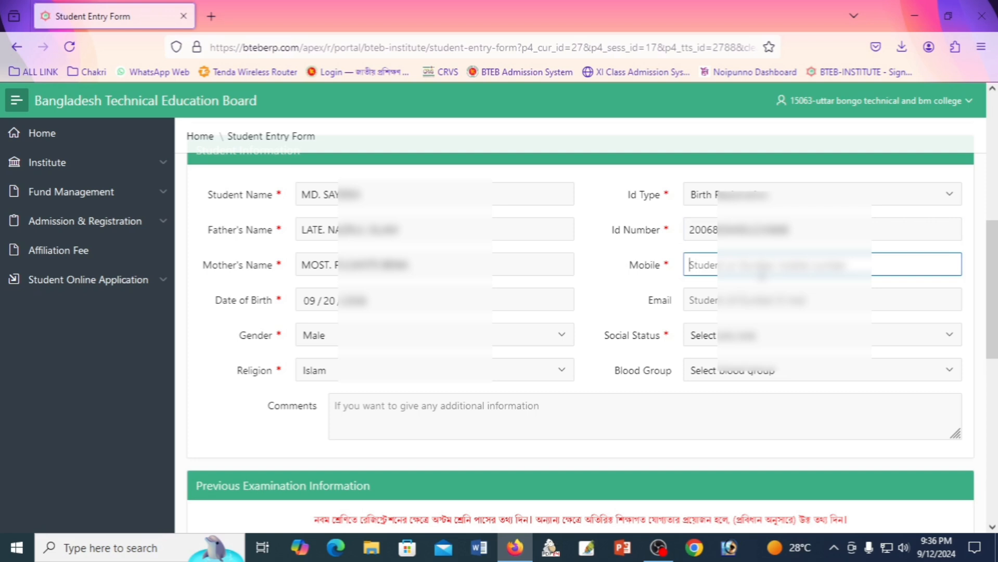
type("01728")
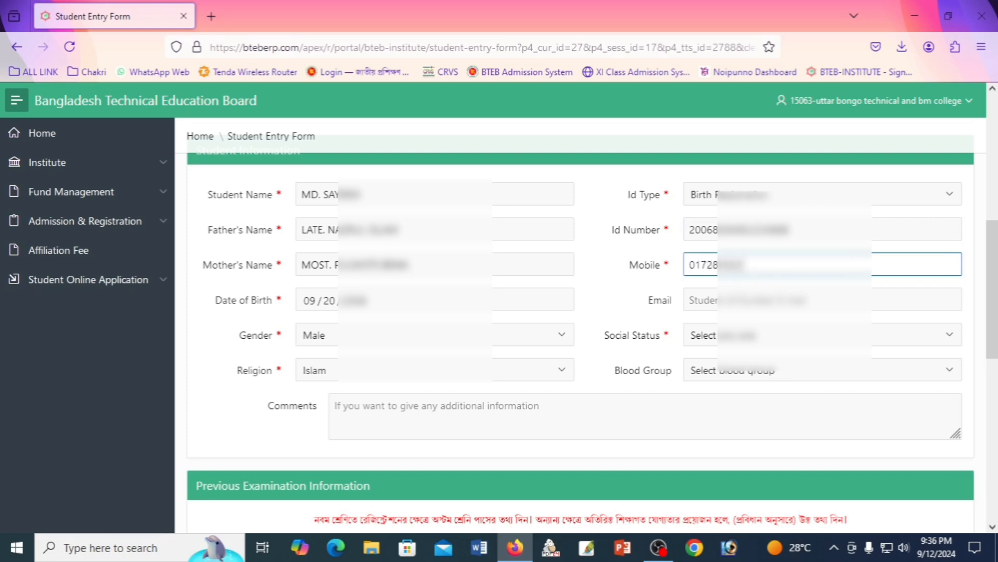
type("??")
left_click(711, 294)
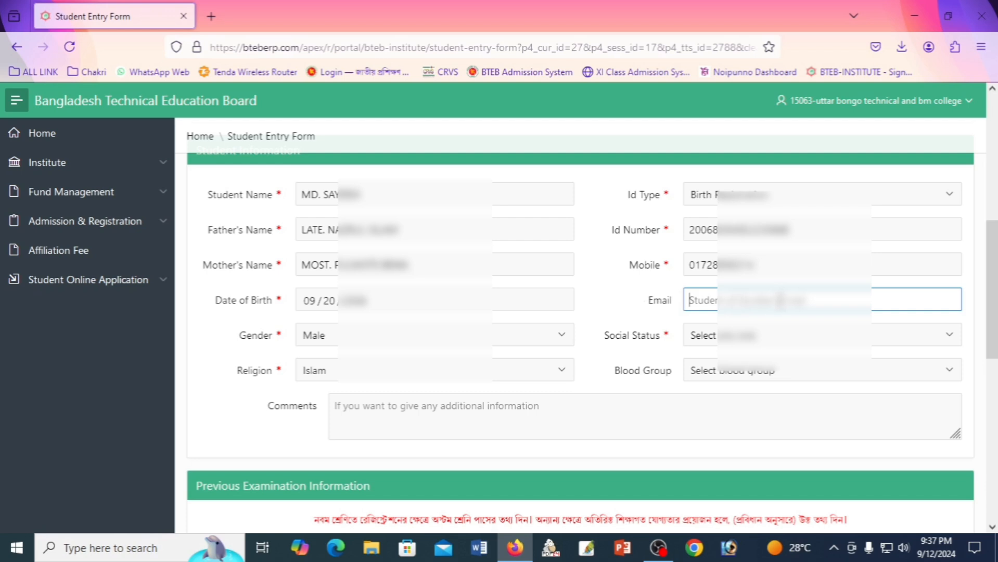
Set social status to General and blood group to B+.
scroll(617, 340, "down", 3)
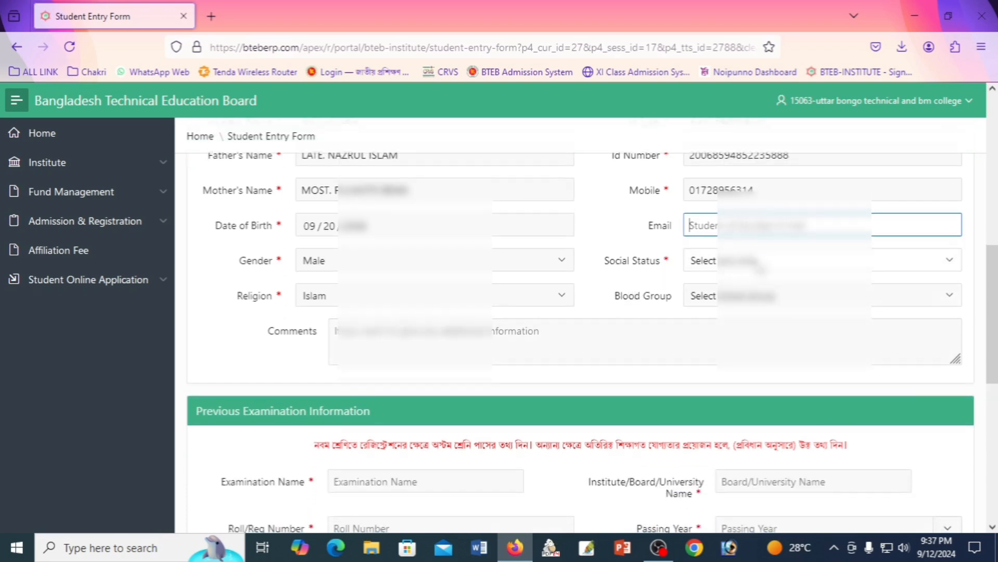
left_click(758, 268)
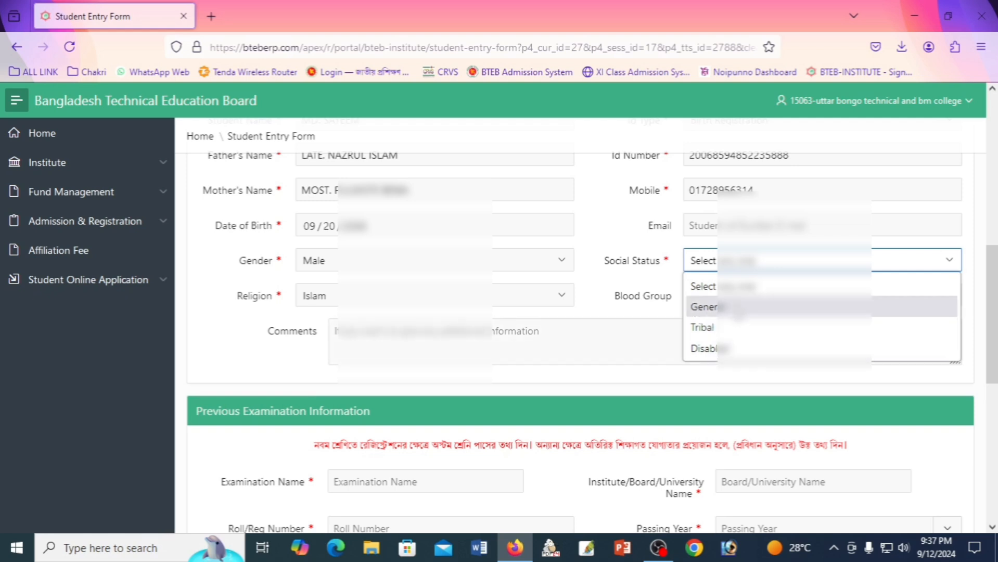
left_click(729, 307)
left_click(673, 340)
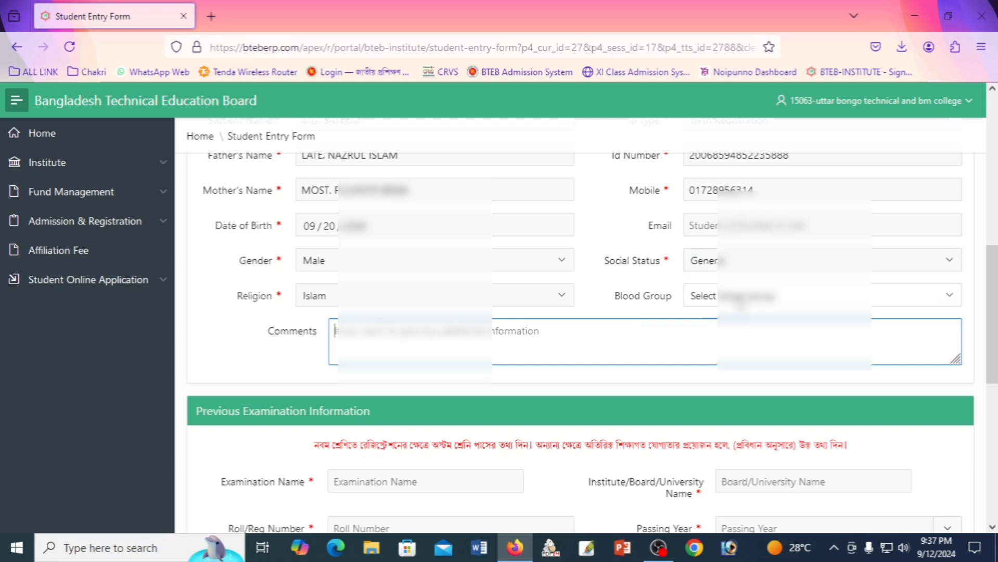
left_click(739, 299)
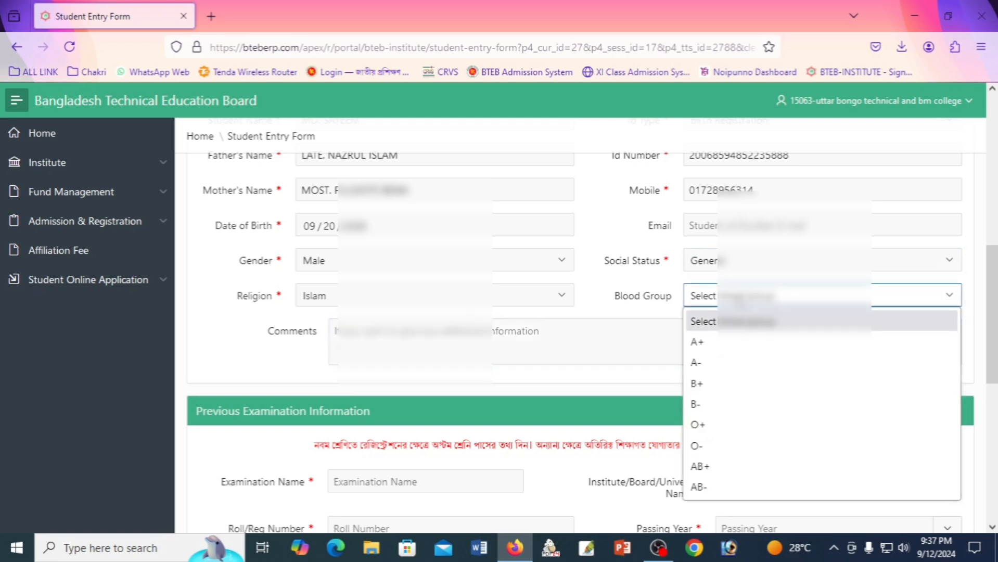
left_click(708, 385)
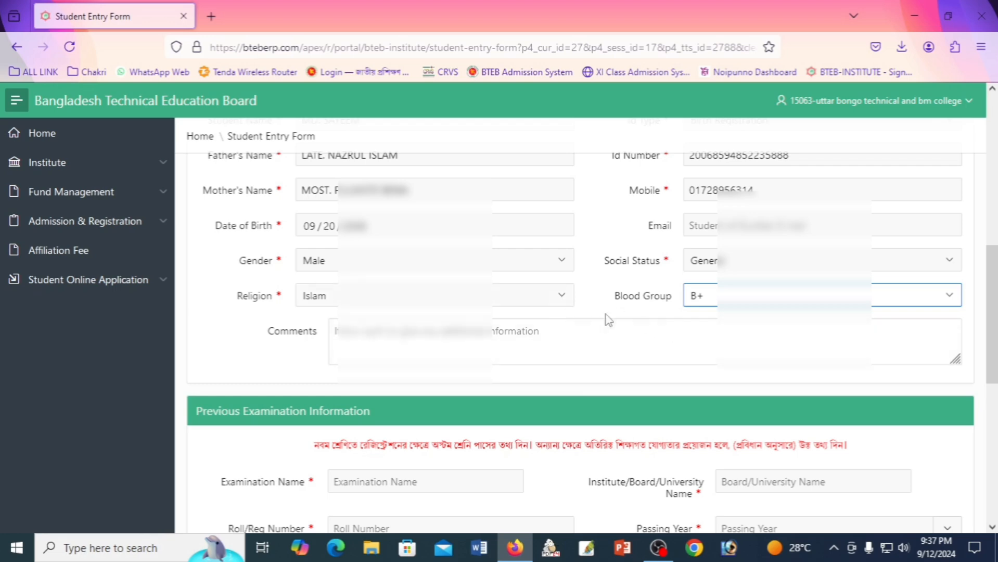
left_click(389, 339)
scroll(607, 338, "down", 2)
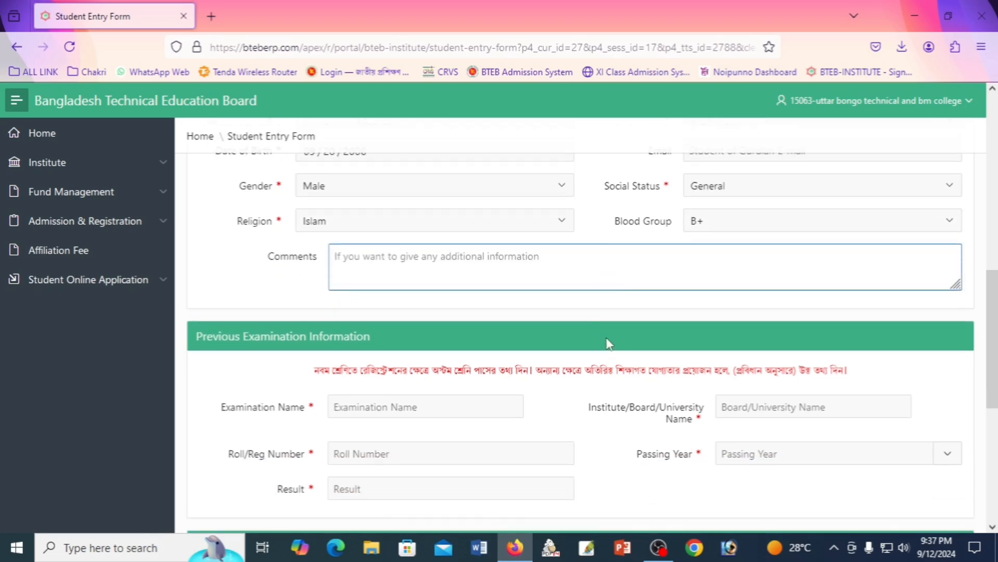
scroll(598, 346, "up", 3)
scroll(588, 353, "down", 5)
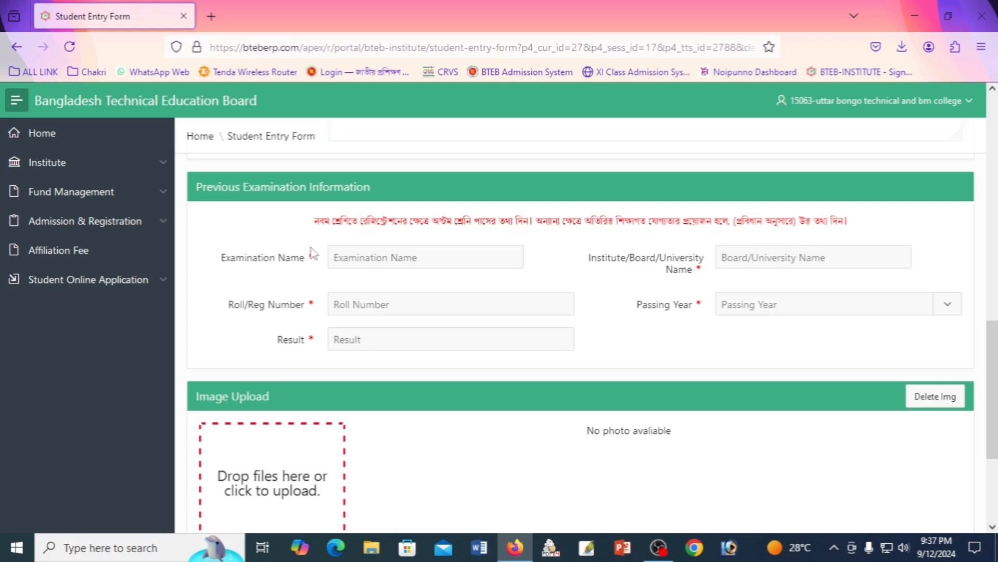
Enter JSC as the previous examination and DINAJPUR BOARD as the board, trimming leading spaces.
left_click(375, 257)
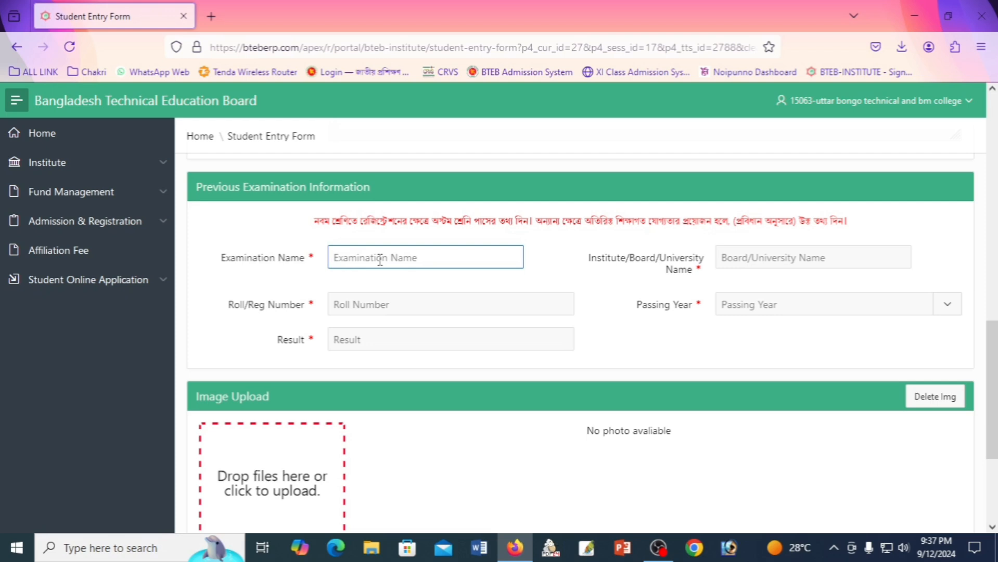
type("js")
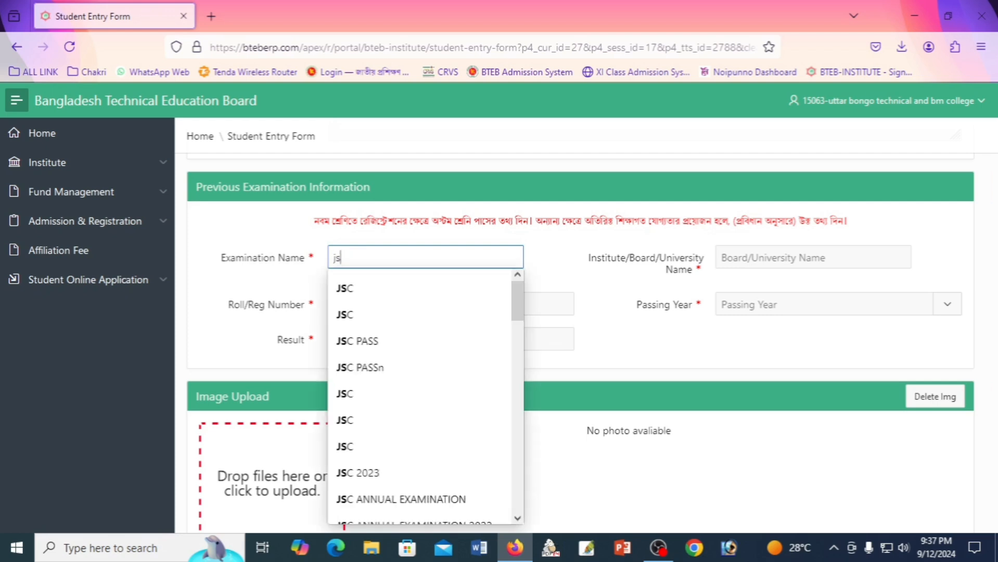
left_click(377, 288)
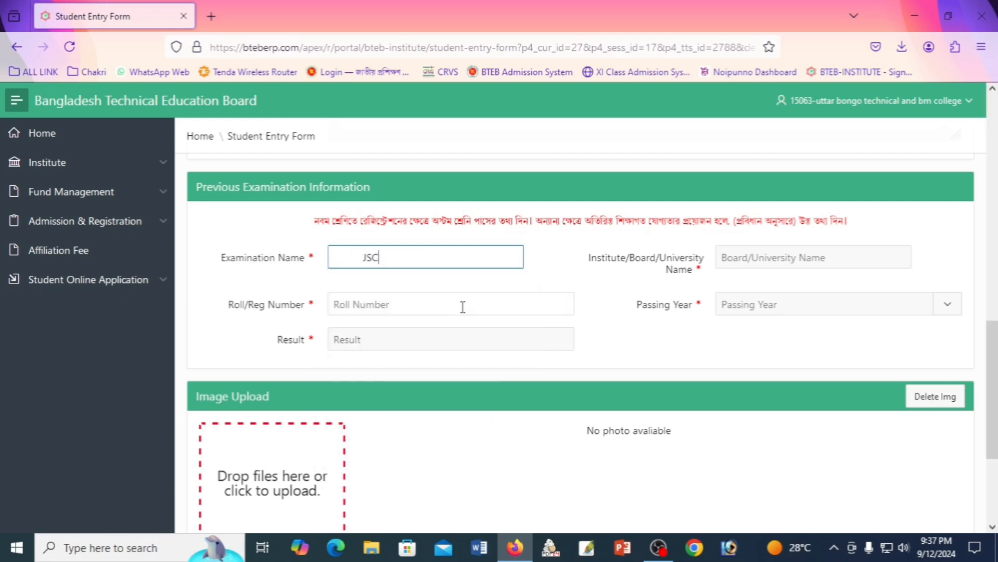
left_click(360, 255)
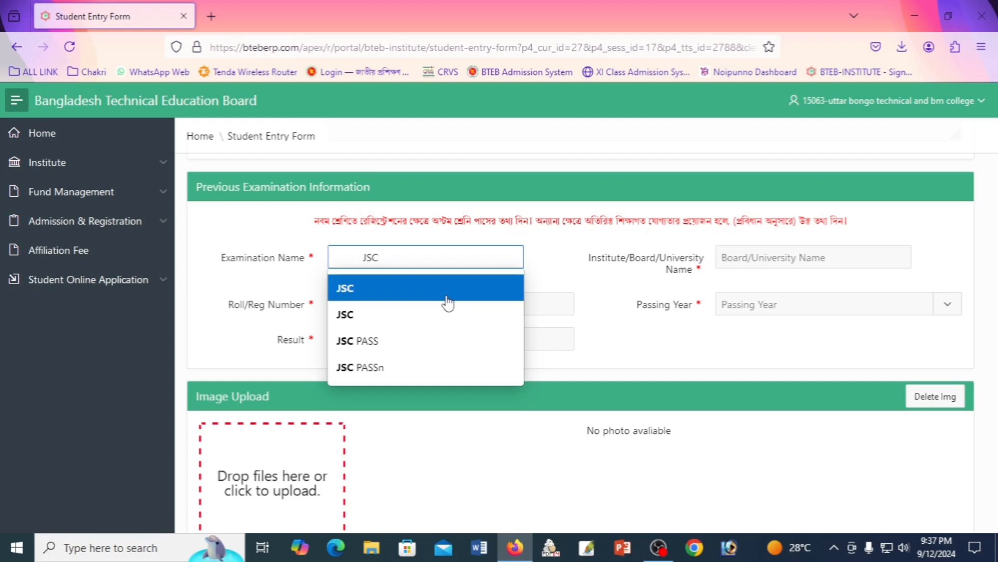
key("BackSpace")
key("BackSpace")
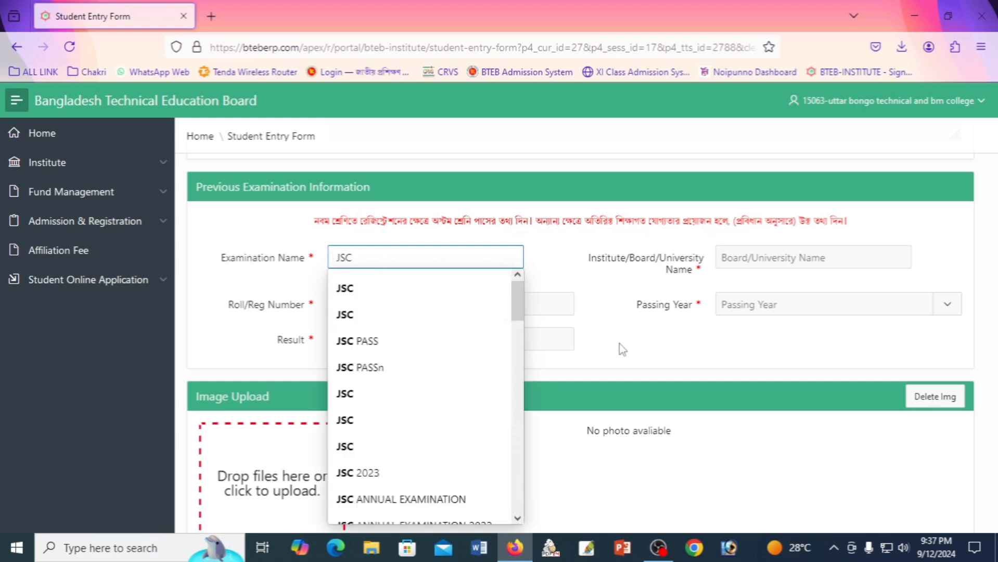
left_click(647, 329)
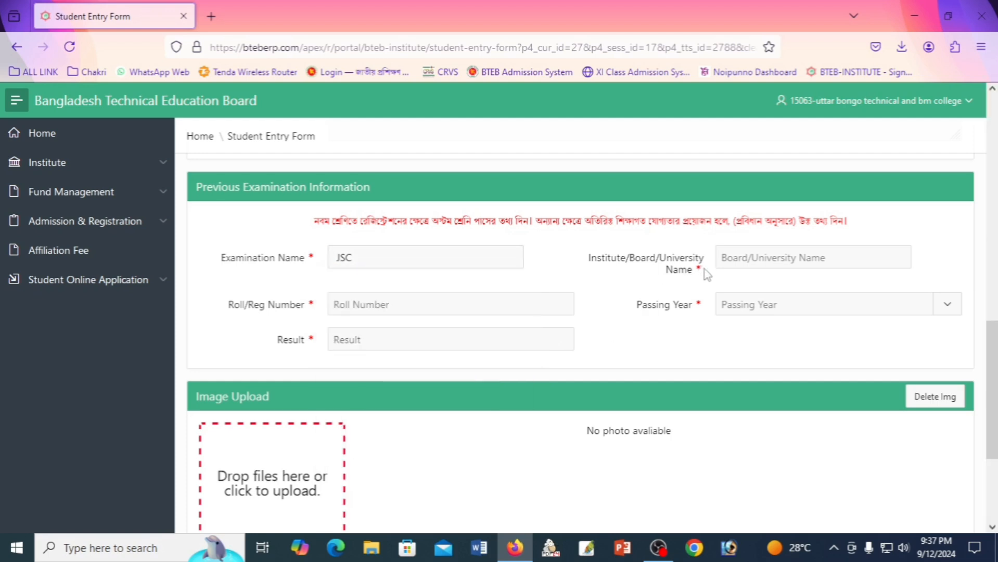
left_click(783, 257)
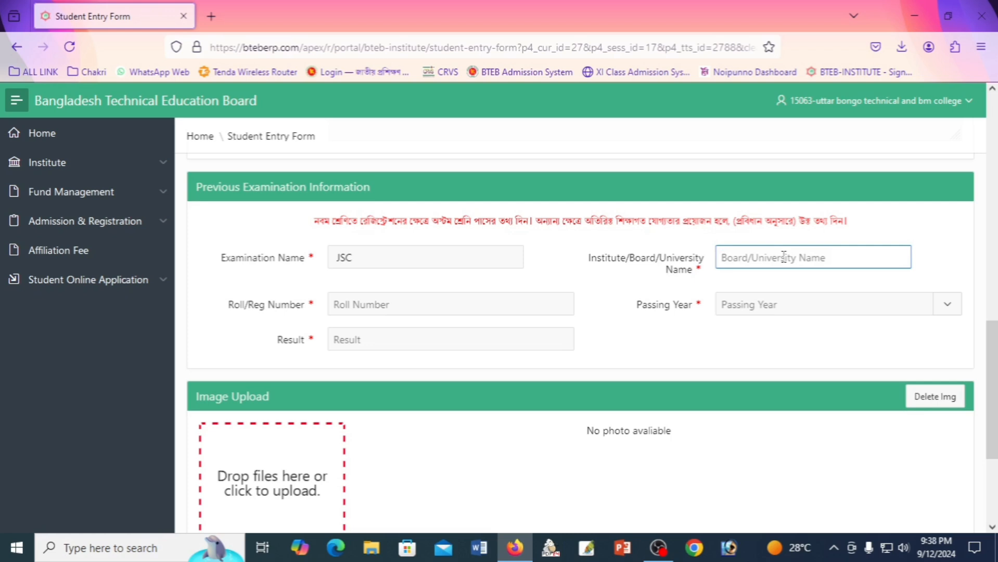
type("di")
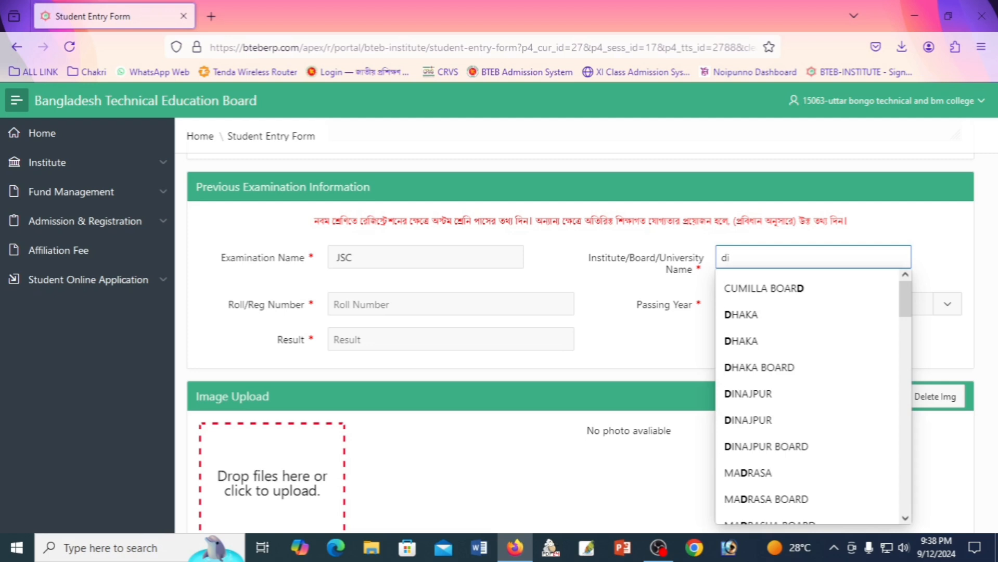
left_click(752, 341)
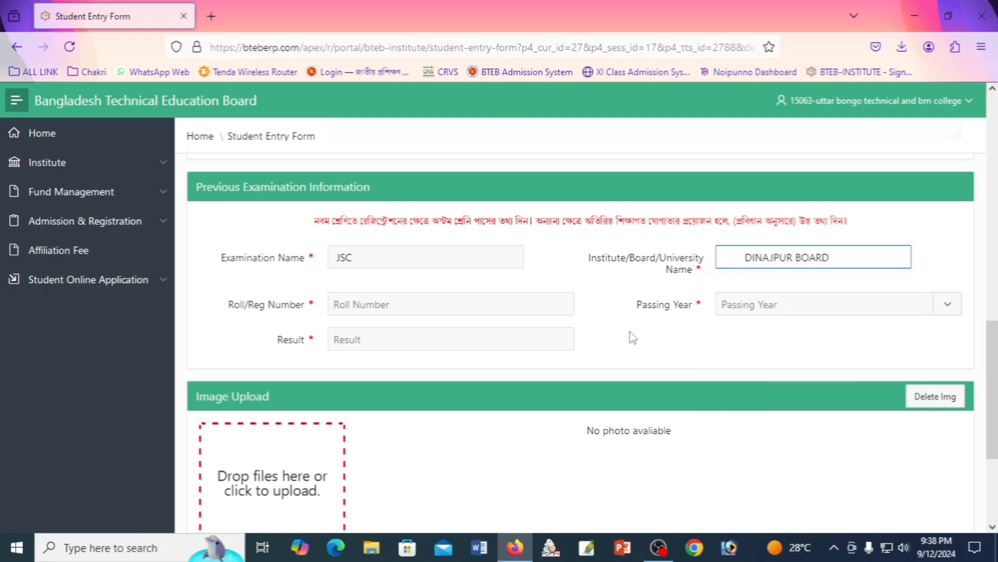
left_click(744, 259)
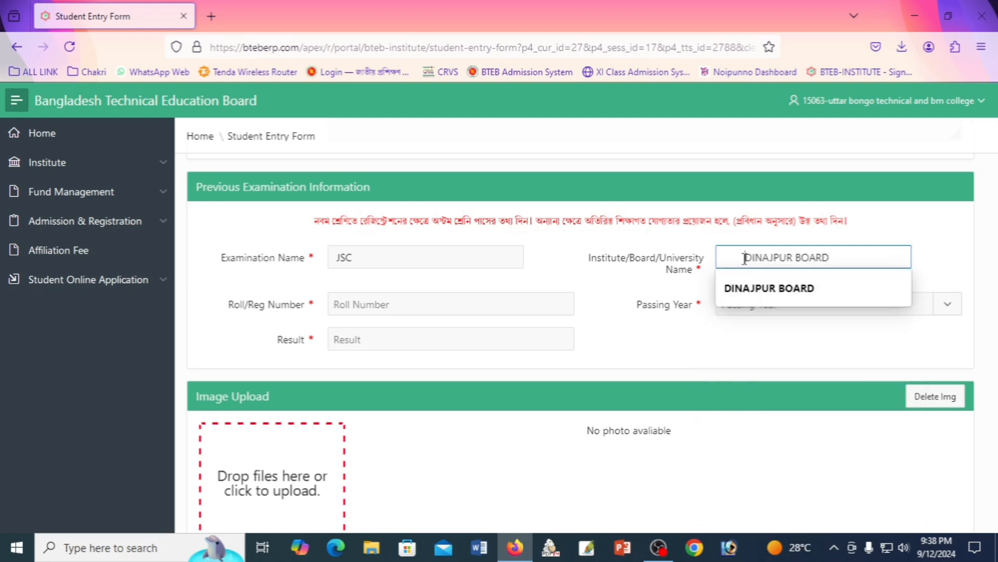
key("BackSpace")
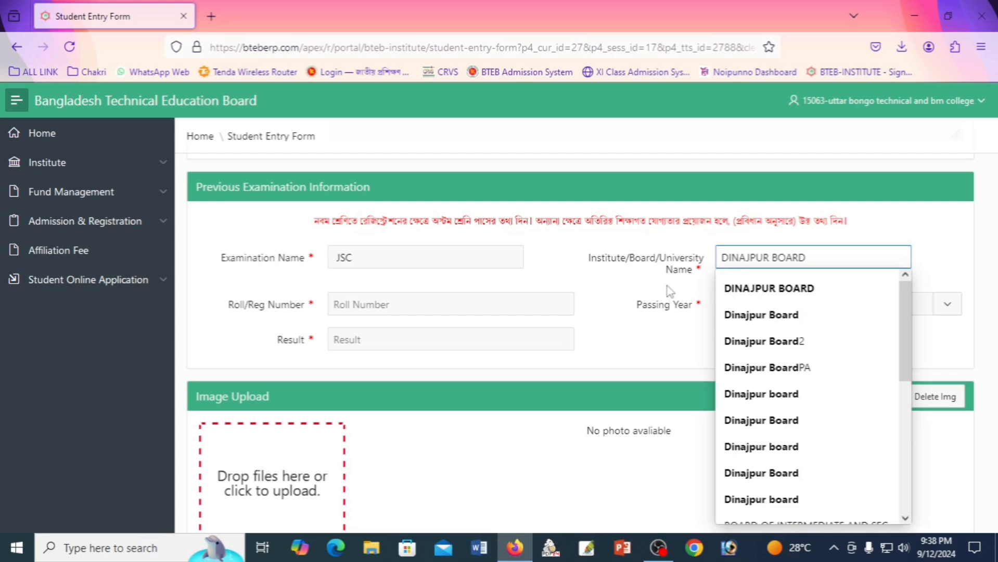
left_click(667, 275)
Fill in the exam roll number, passing year 2019 and result 2.43.
left_click(357, 312)
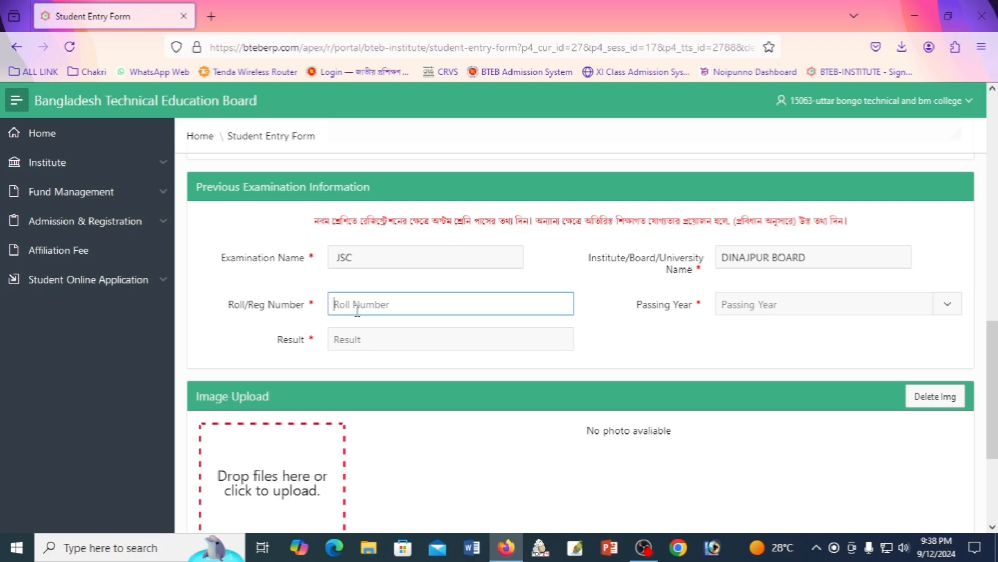
left_click(779, 306)
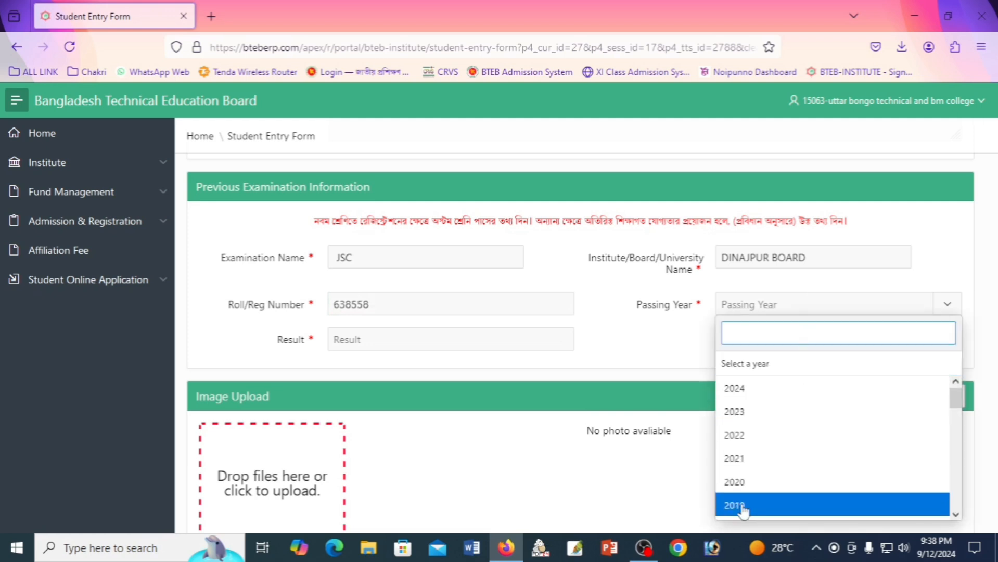
left_click(743, 511)
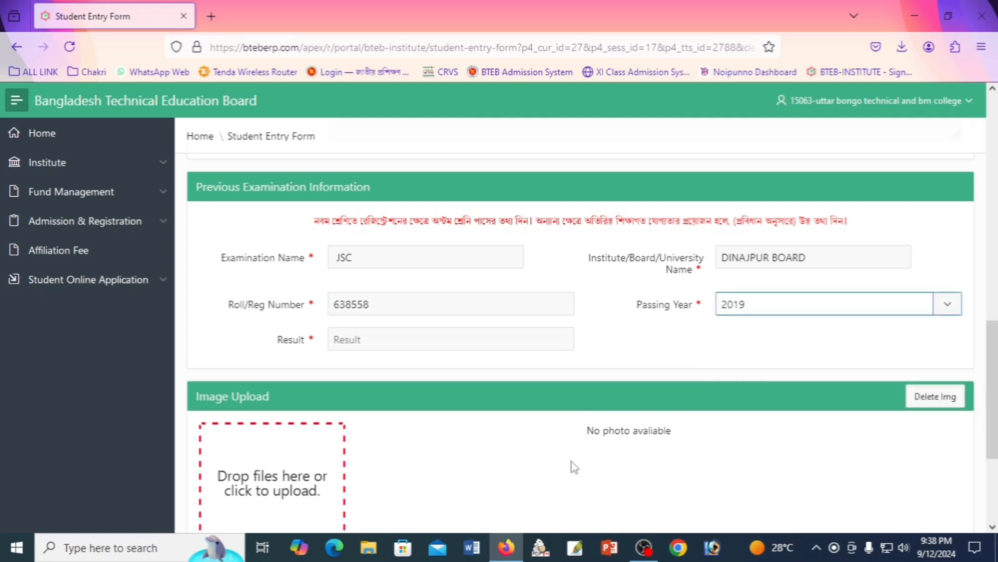
left_click(406, 342)
type("2.43")
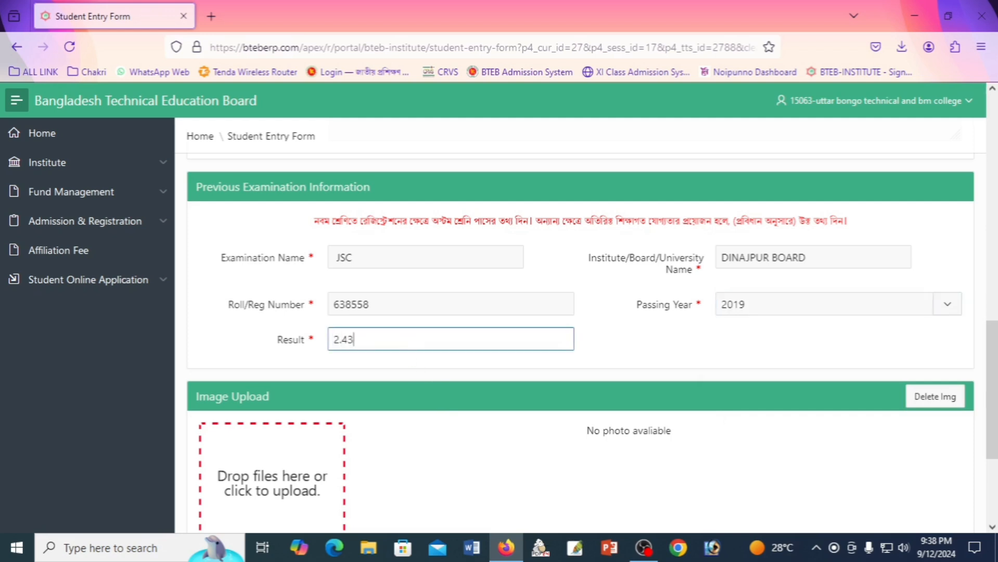
left_click(666, 364)
scroll(463, 382, "down", 3)
scroll(463, 383, "up", 1)
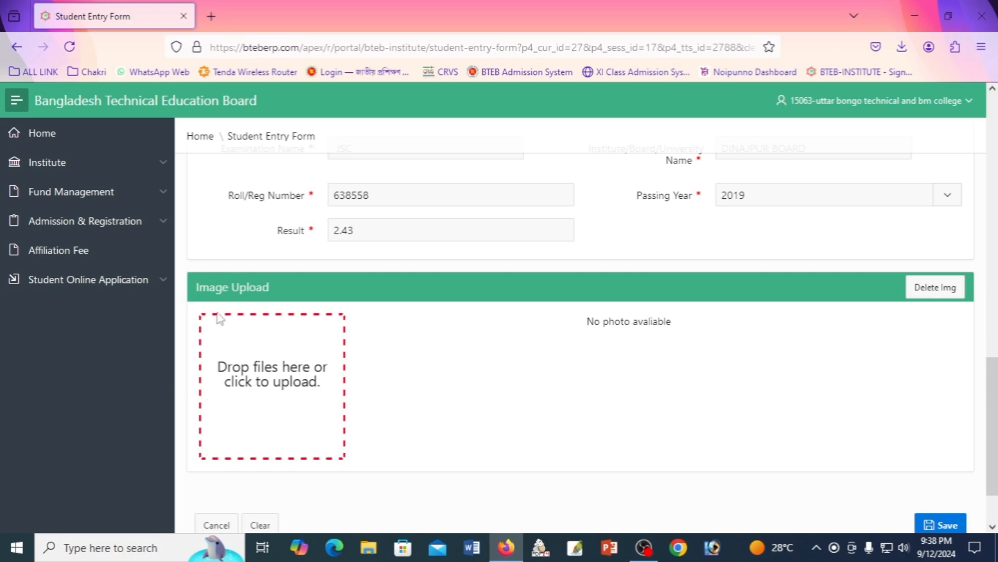
scroll(303, 325, "down", 2)
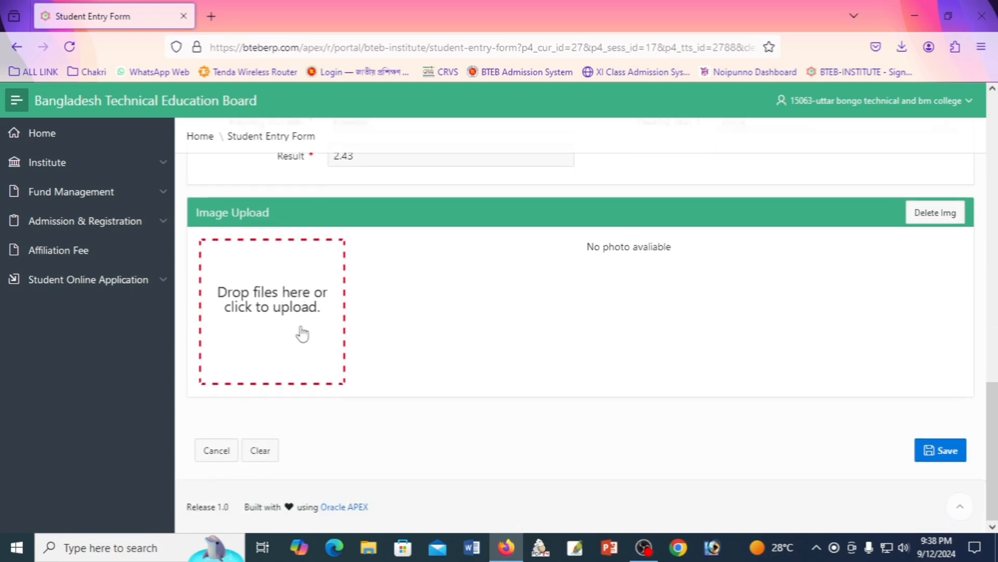
Upload photo 4586 as the student's image and review the completed form.
left_click(267, 324)
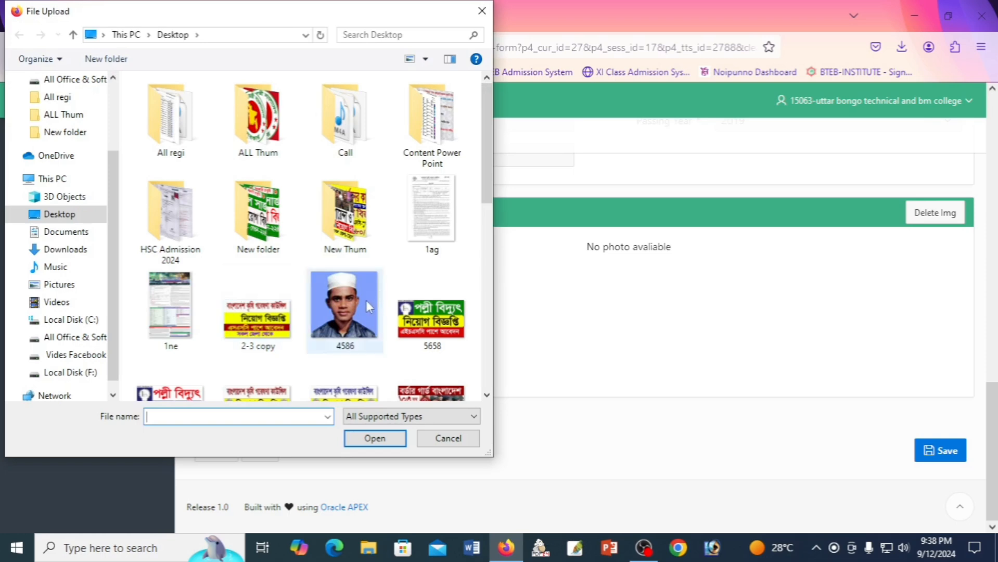
left_click(351, 300)
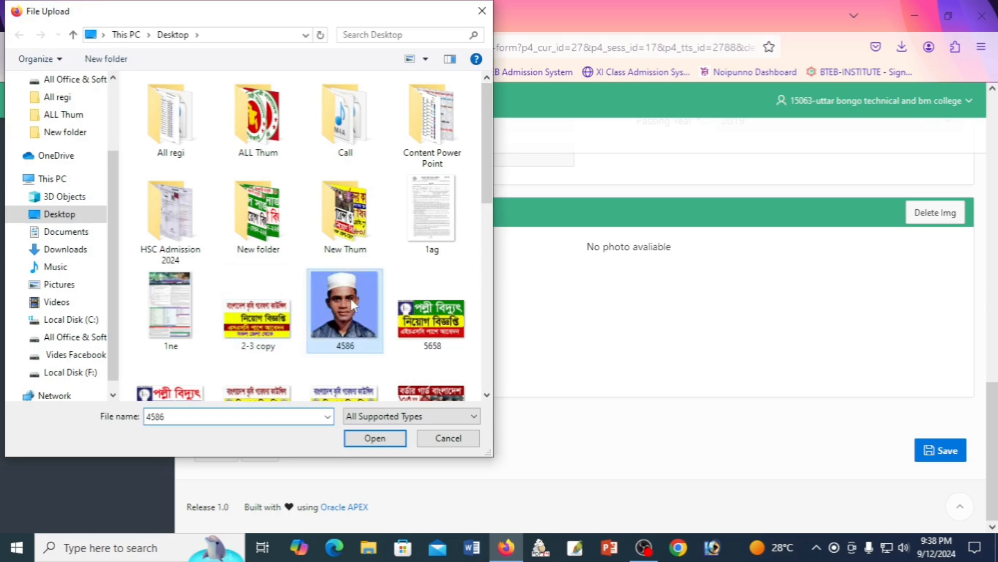
left_click(375, 440)
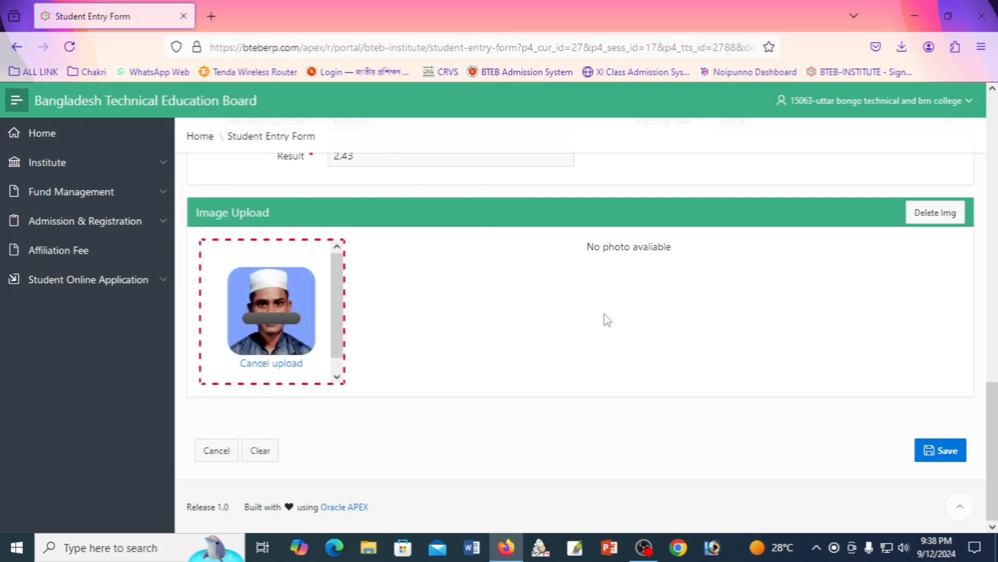
scroll(619, 408, "up", 7)
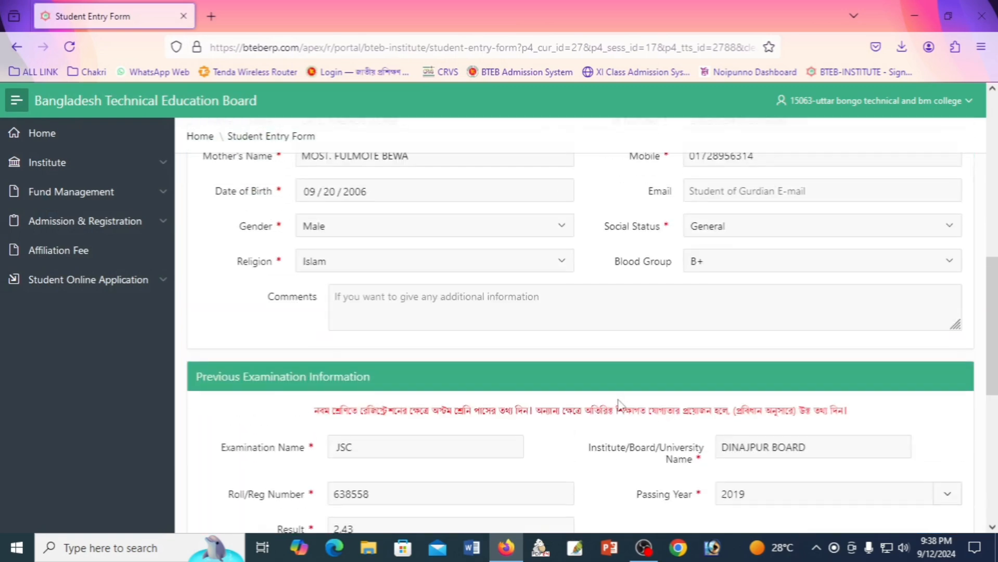
scroll(621, 406, "down", 3)
scroll(621, 406, "up", 10)
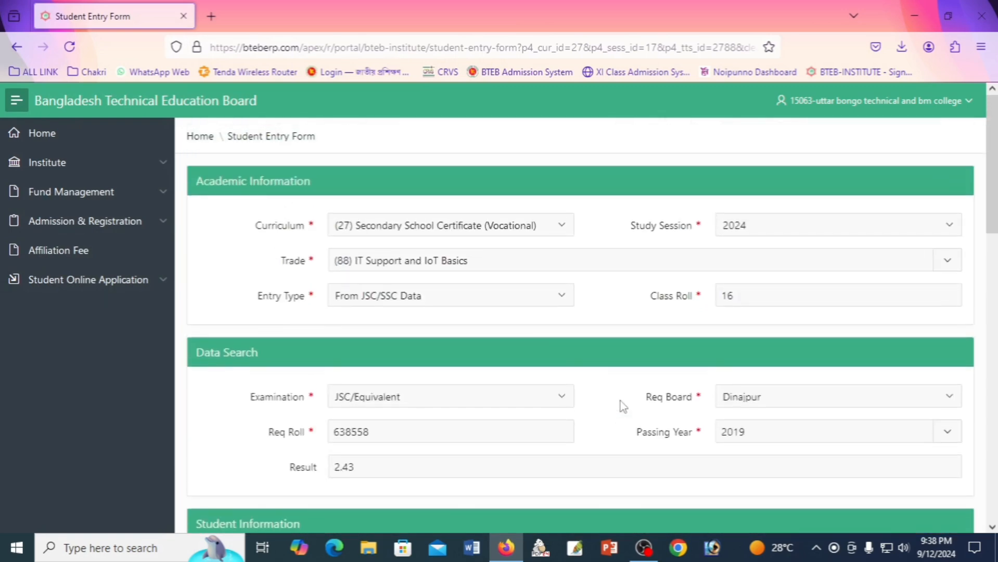
scroll(743, 350, "down", 10)
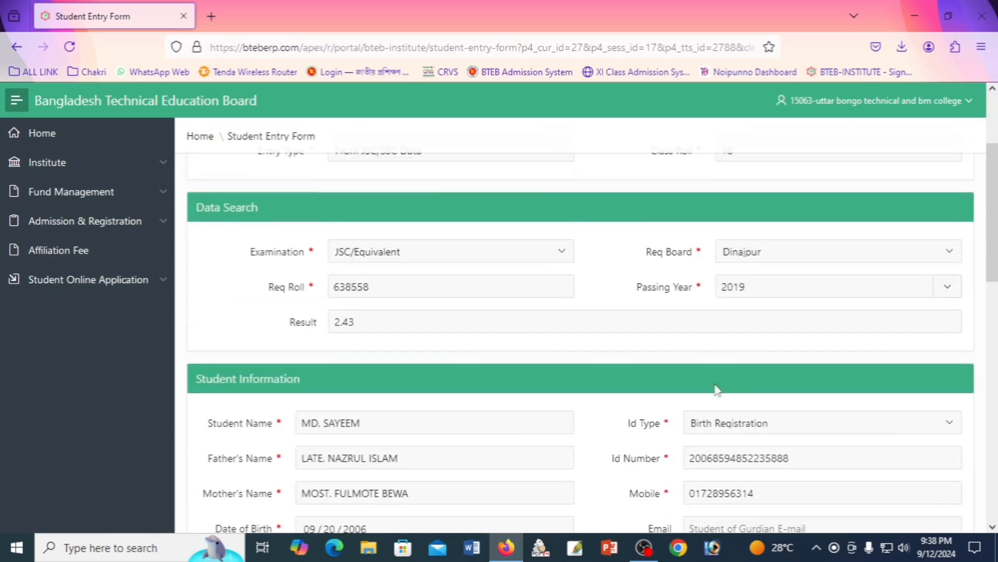
scroll(715, 429, "down", 5)
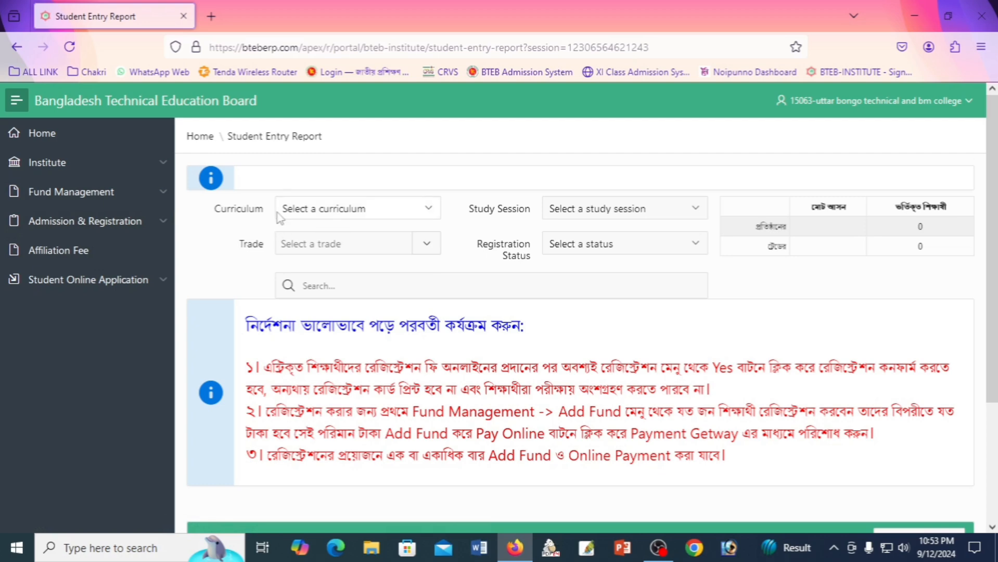
Filter the report to curriculum (27), 2024, (88) IT Support and IoT Basics, admitted students; add a new student.
left_click(337, 212)
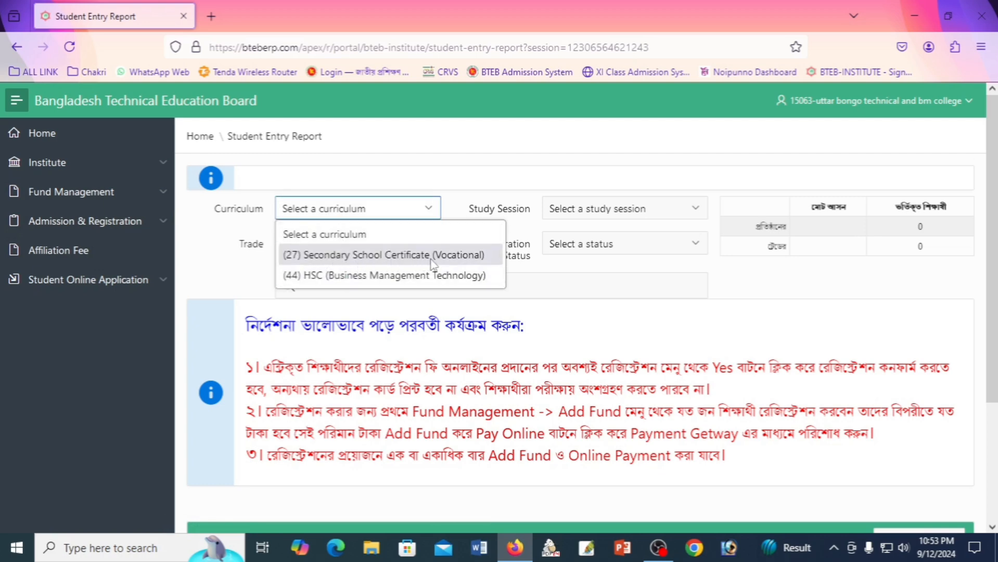
left_click(430, 261)
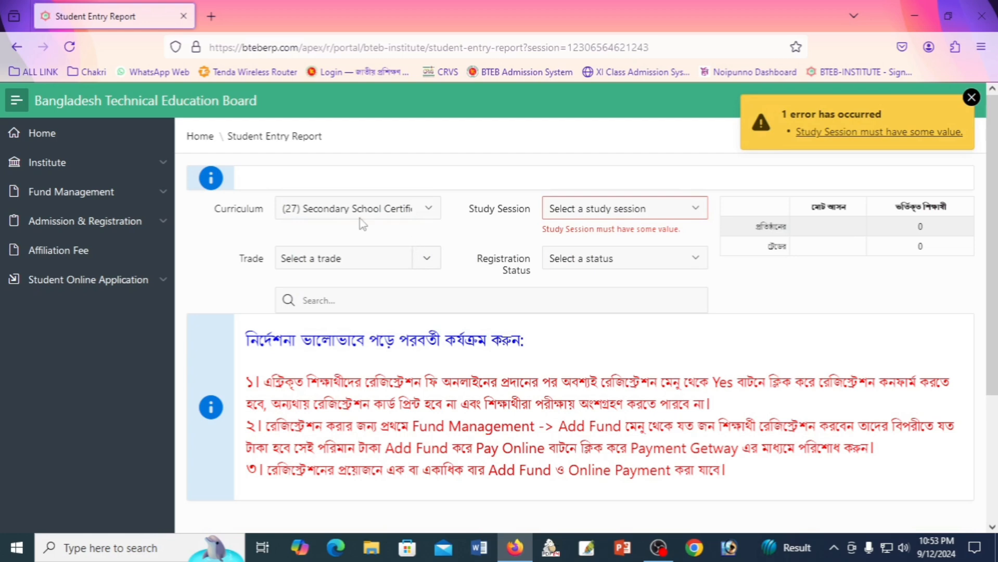
left_click(621, 213)
left_click(605, 255)
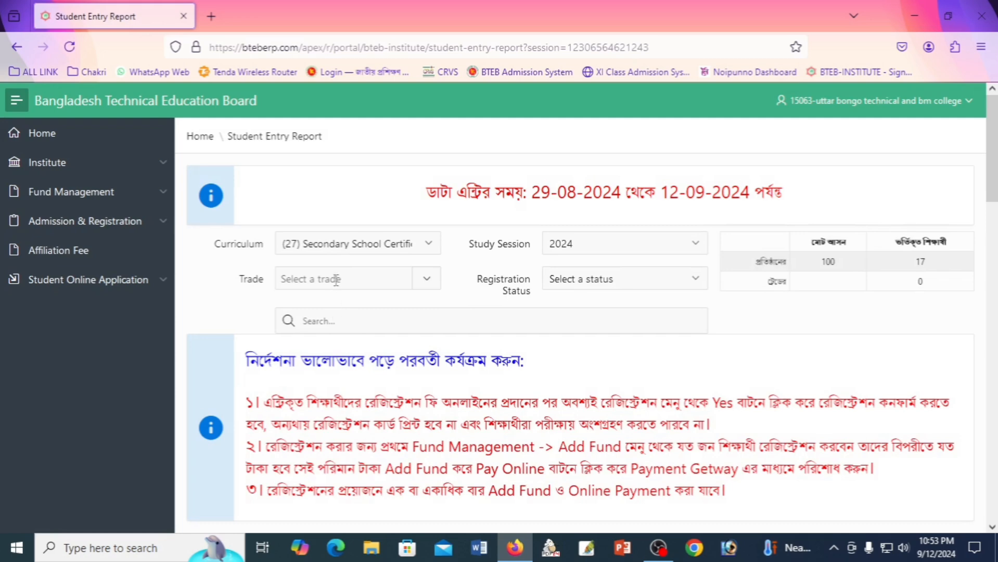
left_click(377, 273)
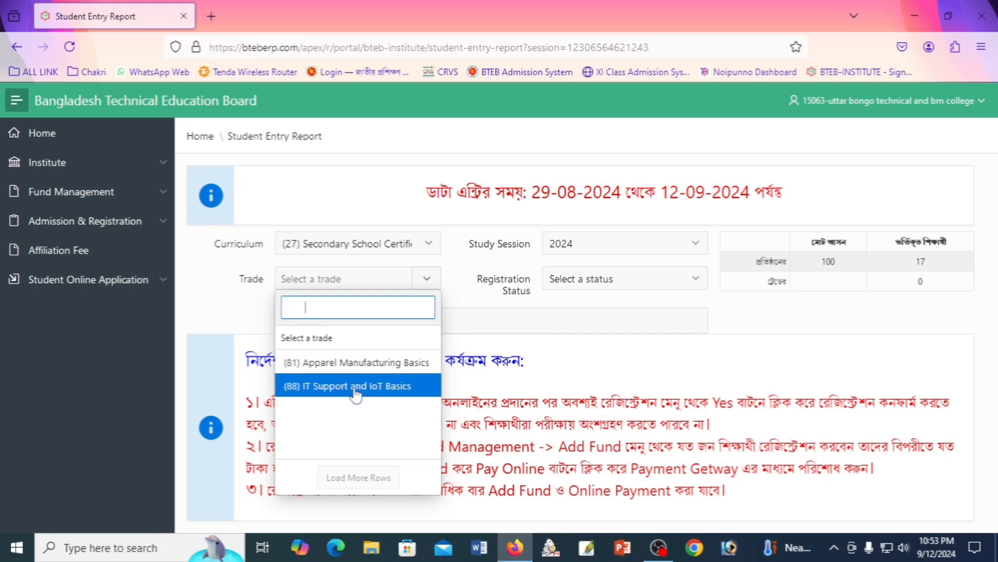
left_click(399, 386)
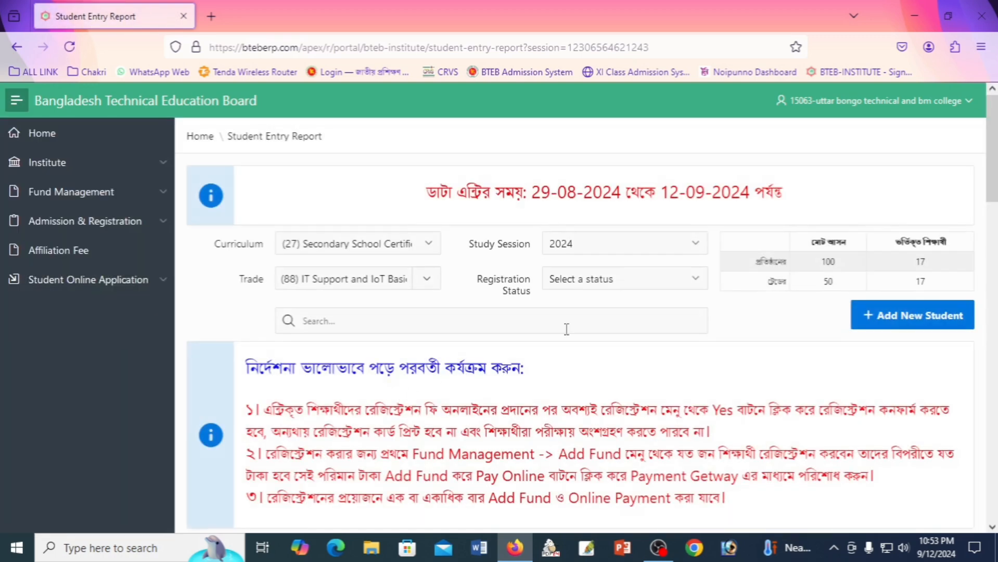
left_click(586, 289)
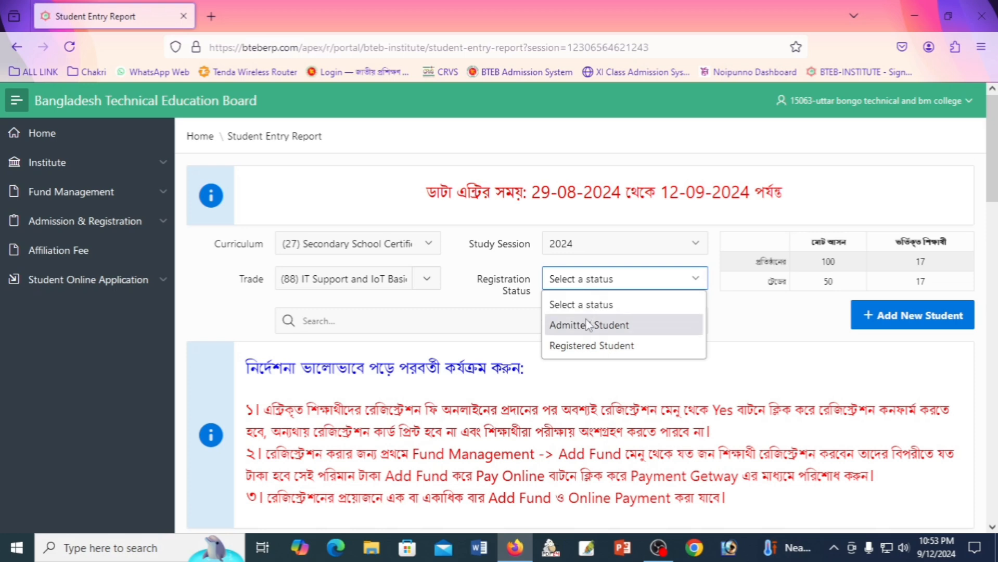
left_click(619, 329)
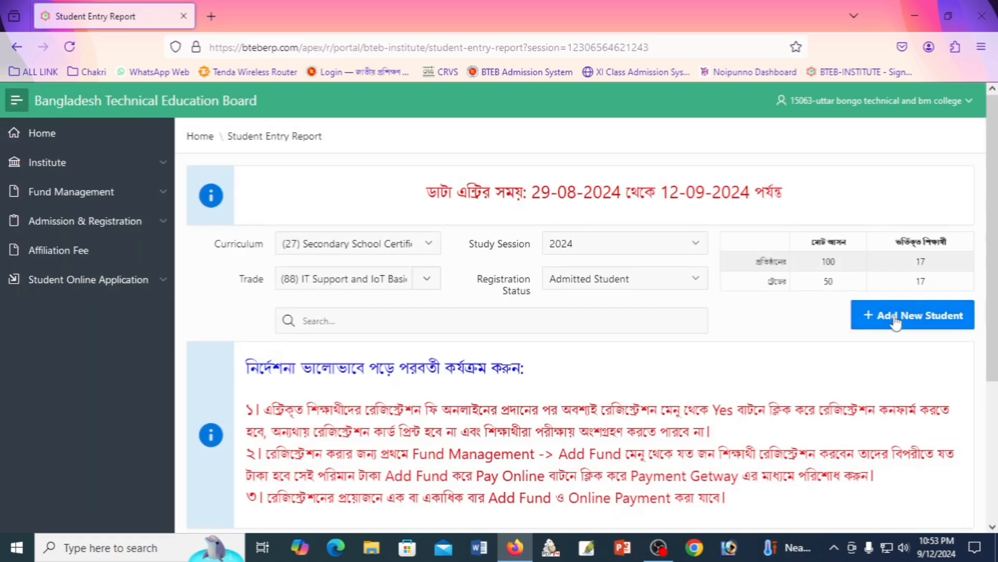
left_click(925, 318)
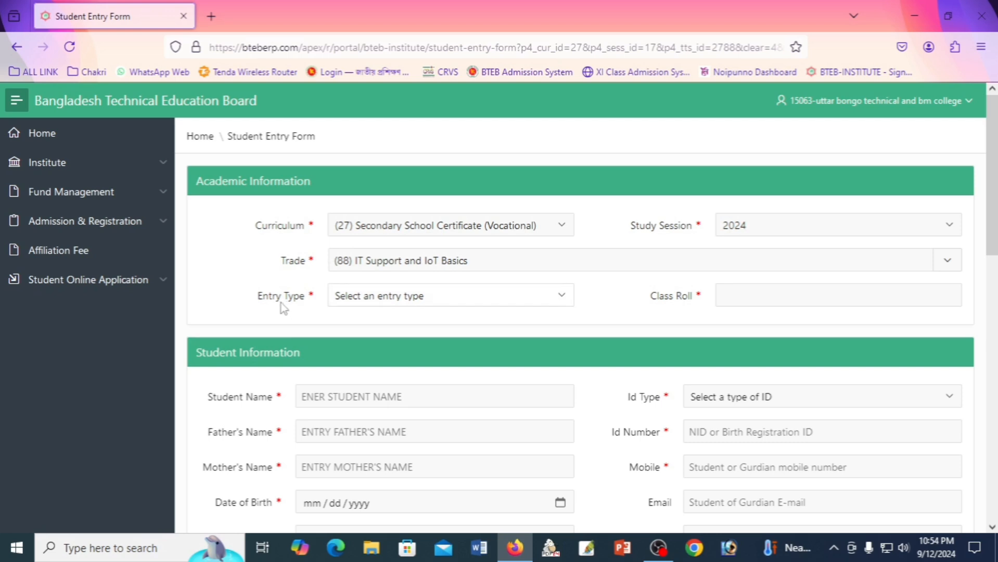
Set the new student's Entry Type to Manual Entry and Class Roll to 18.
left_click(391, 300)
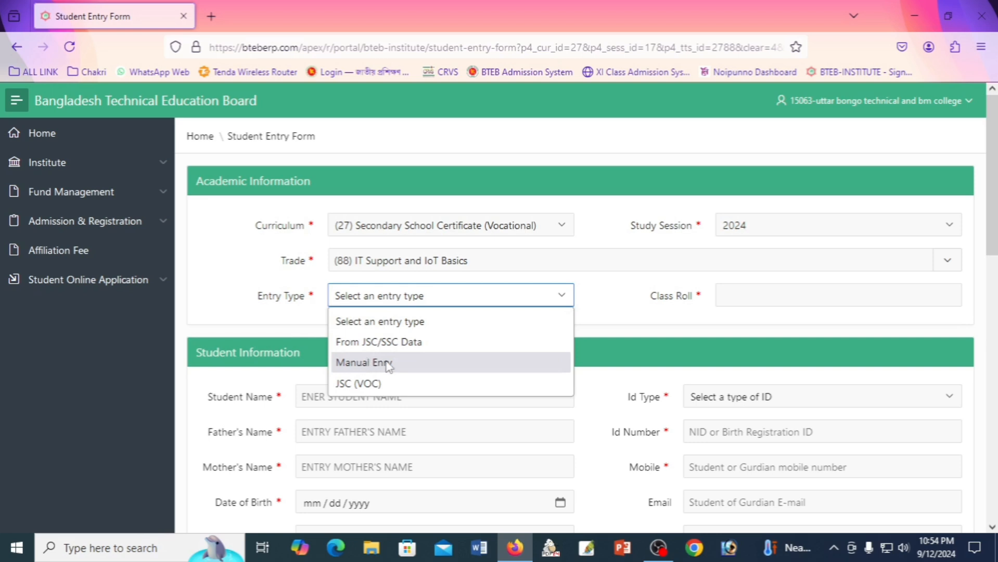
left_click(411, 368)
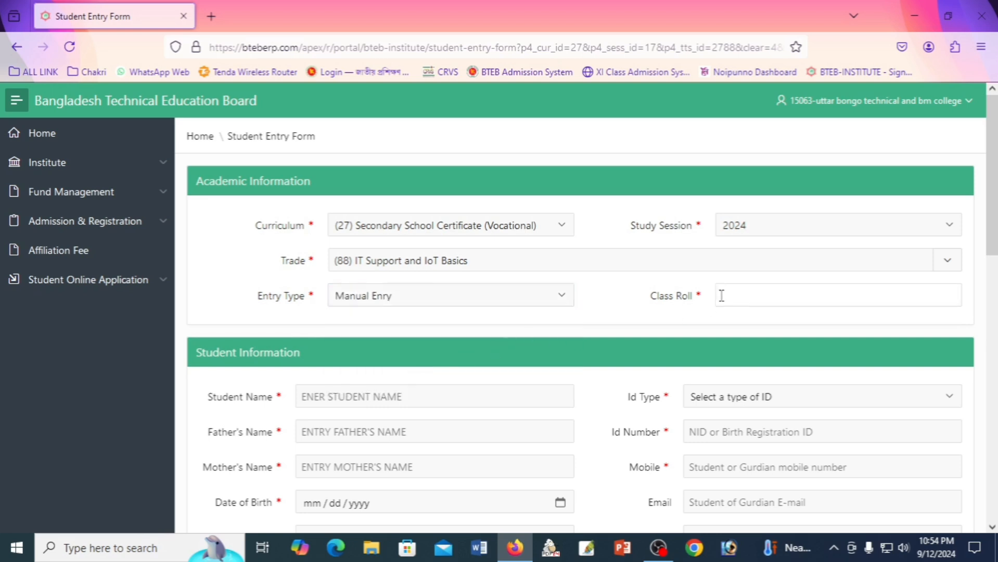
left_click(749, 301)
type("18")
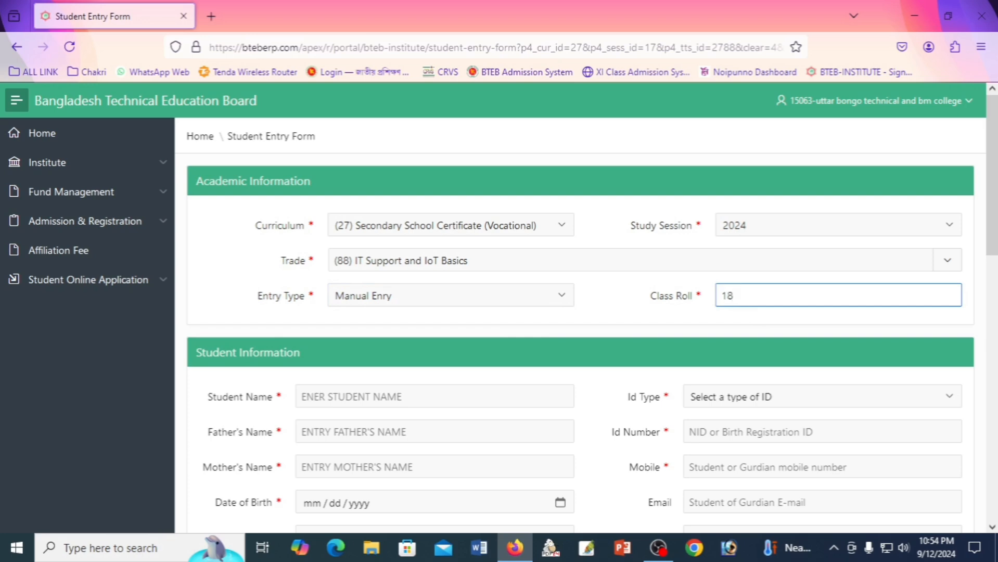
left_click(606, 364)
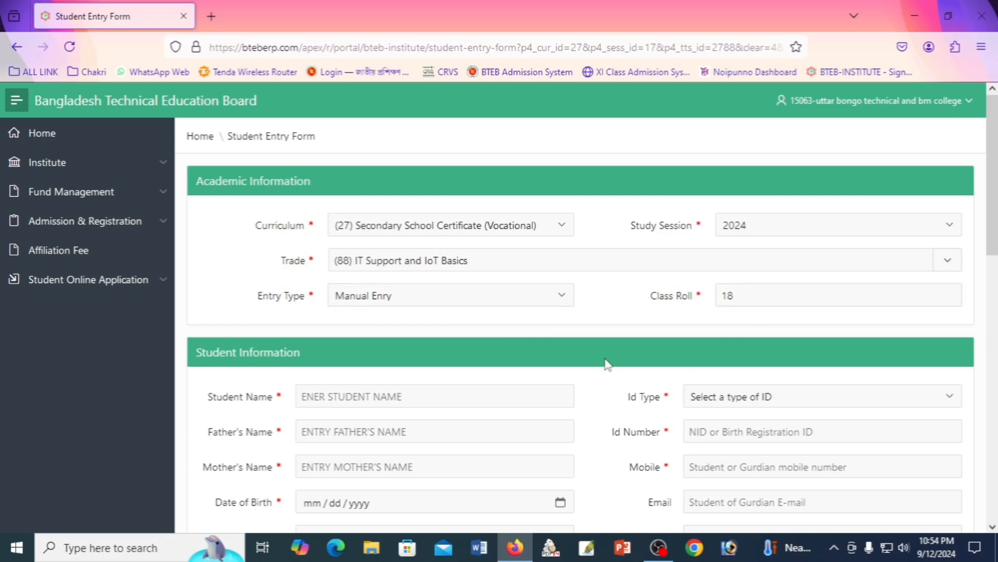
Type the student's full name, father's name and mother's name into Student Information.
scroll(606, 363, "down", 4)
scroll(603, 363, "up", 1)
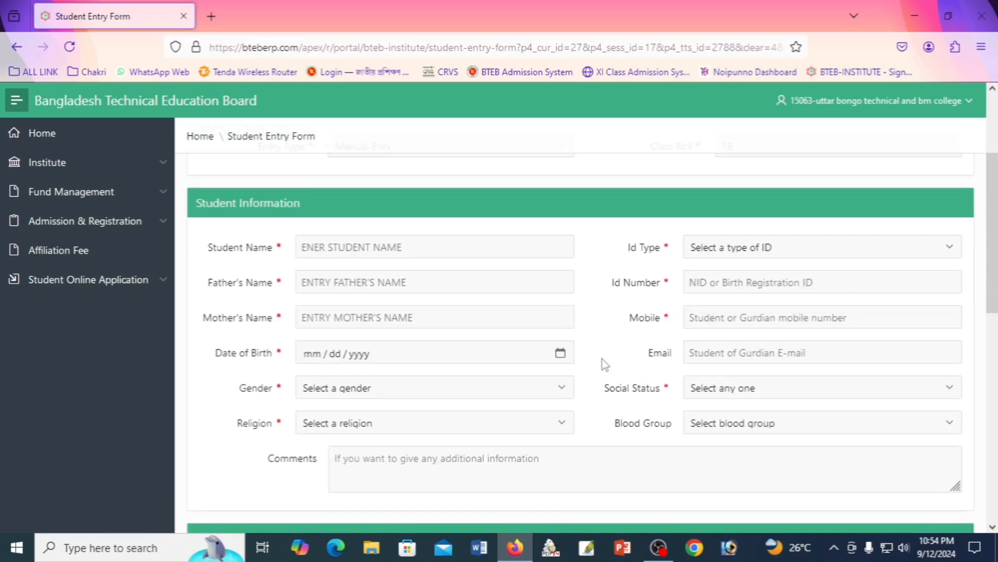
left_click(329, 248)
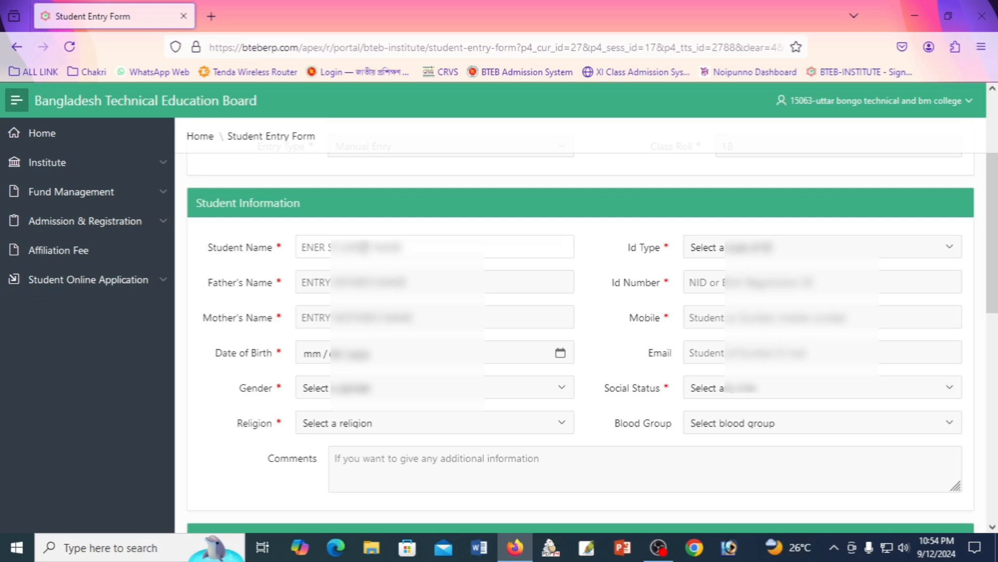
left_click(363, 247)
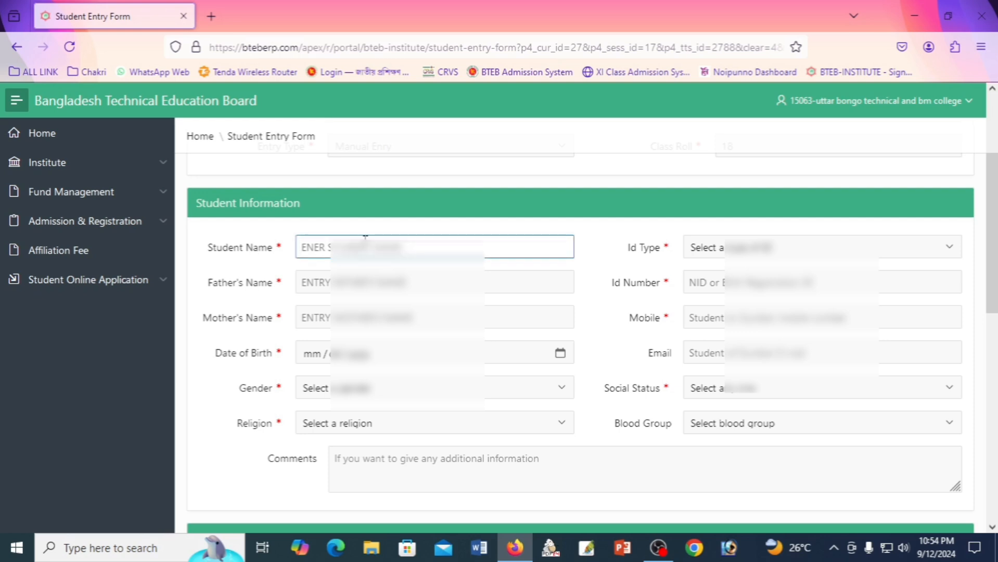
type("MOST")
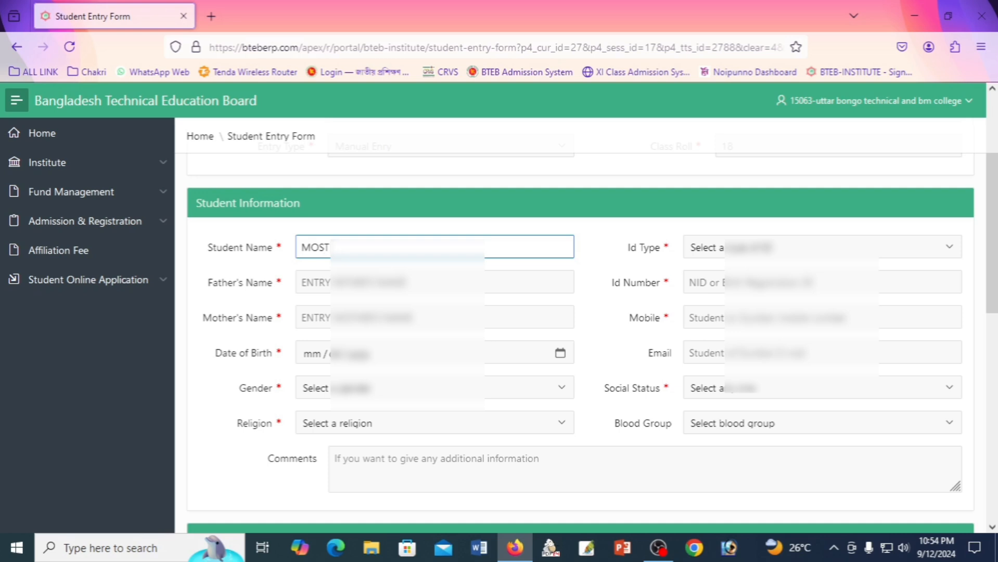
type(" ??????")
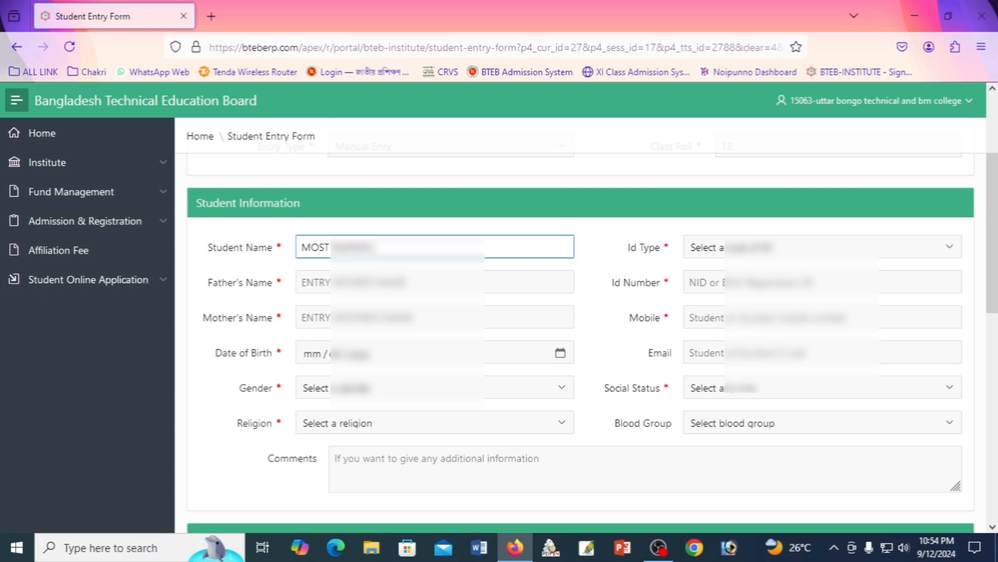
type("????")
left_click(349, 281)
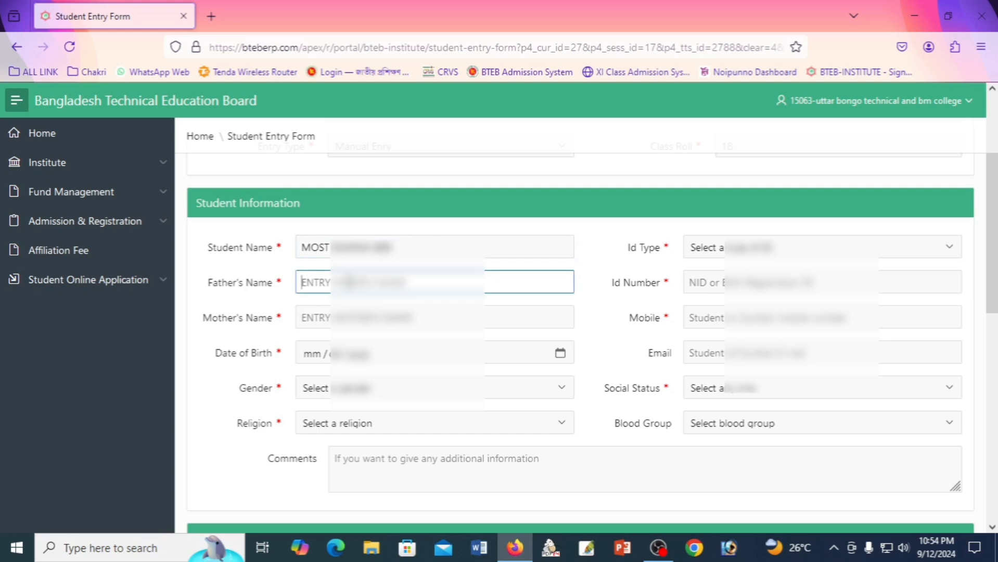
type("MD ")
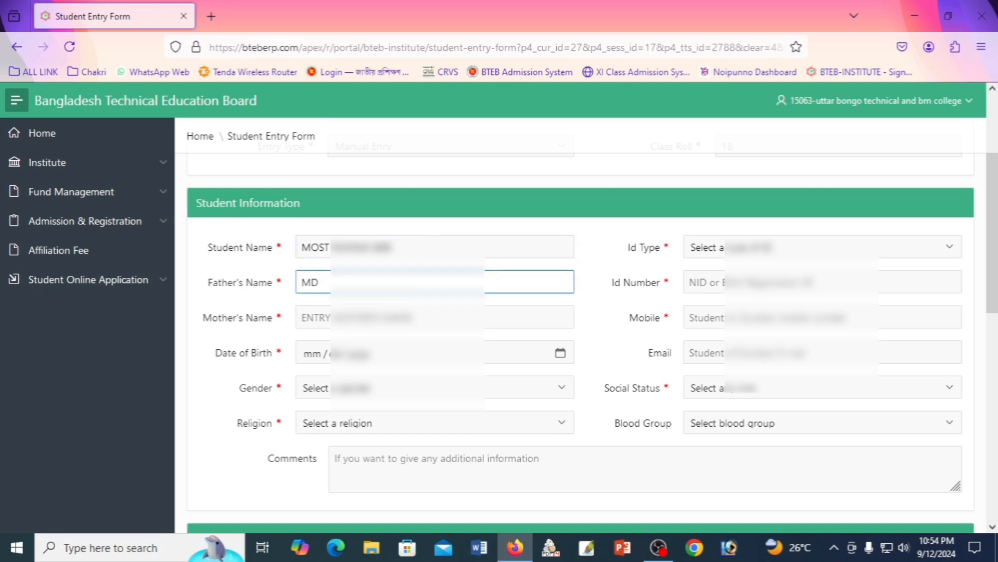
type("RA?????")
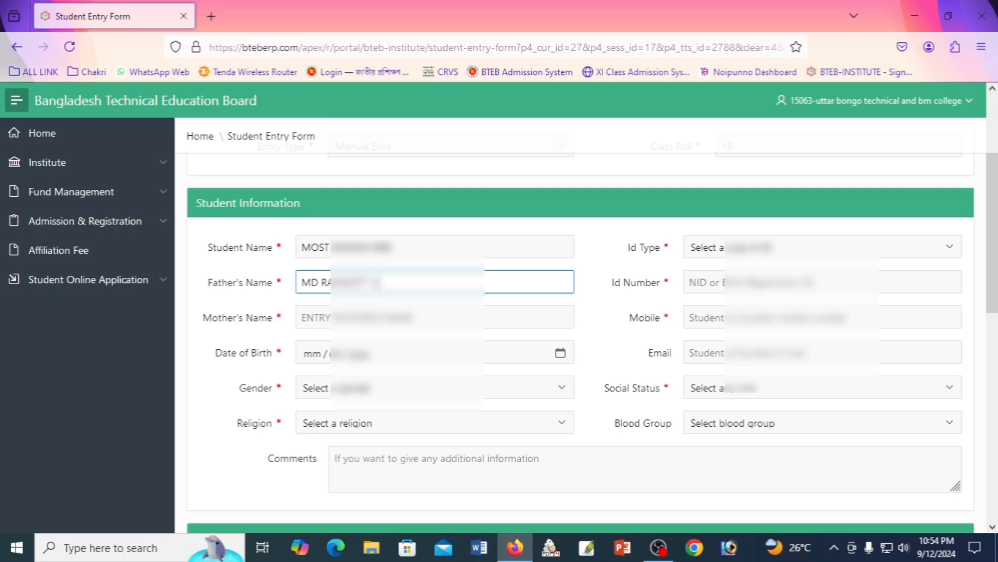
type("?????")
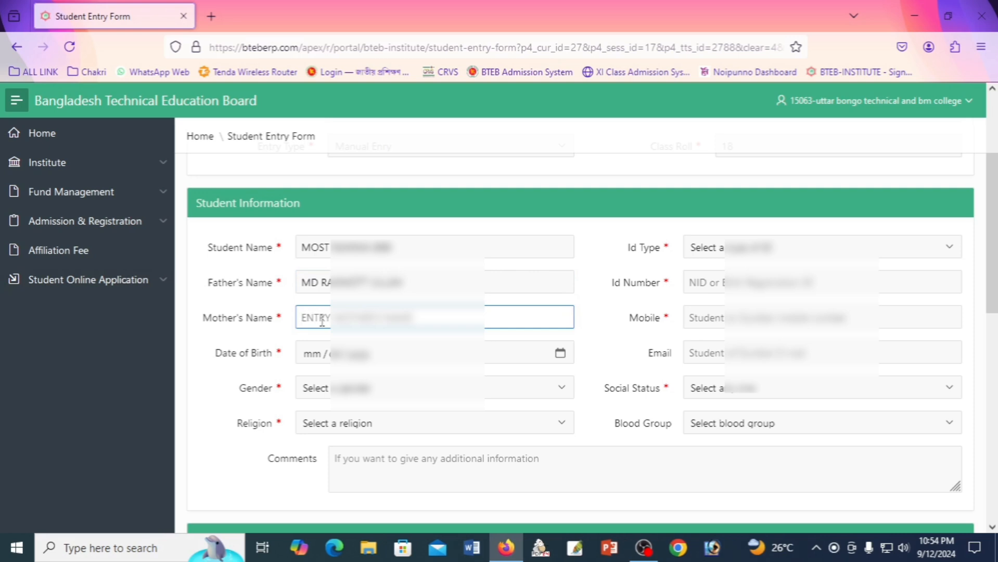
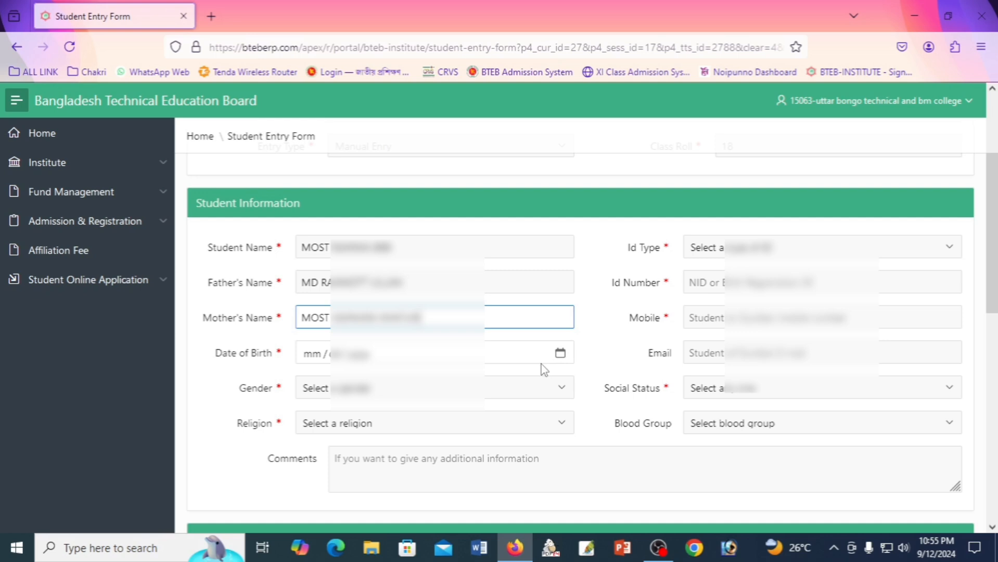
Enter the student's date of birth and set gender to Female.
left_click(314, 354)
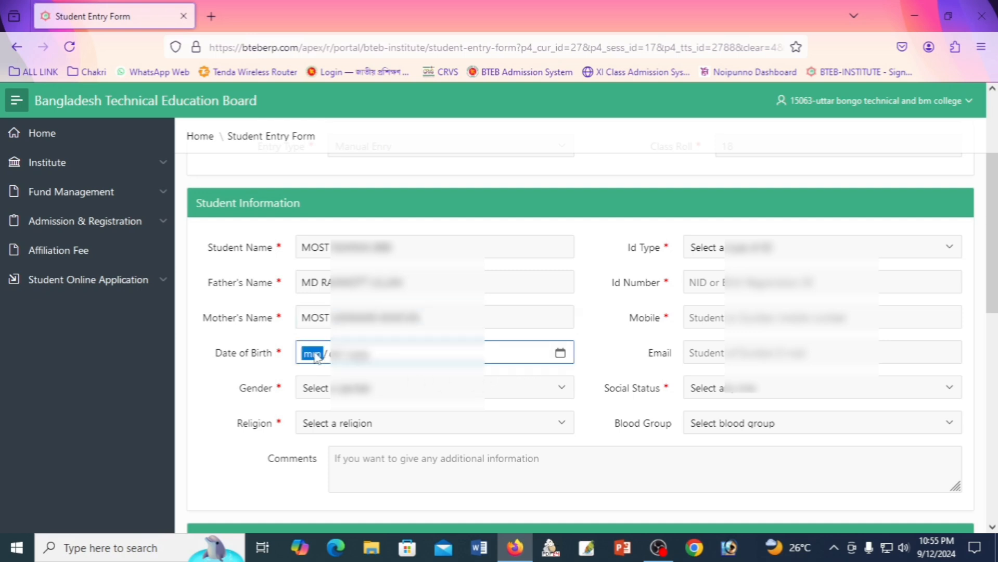
type("12/")
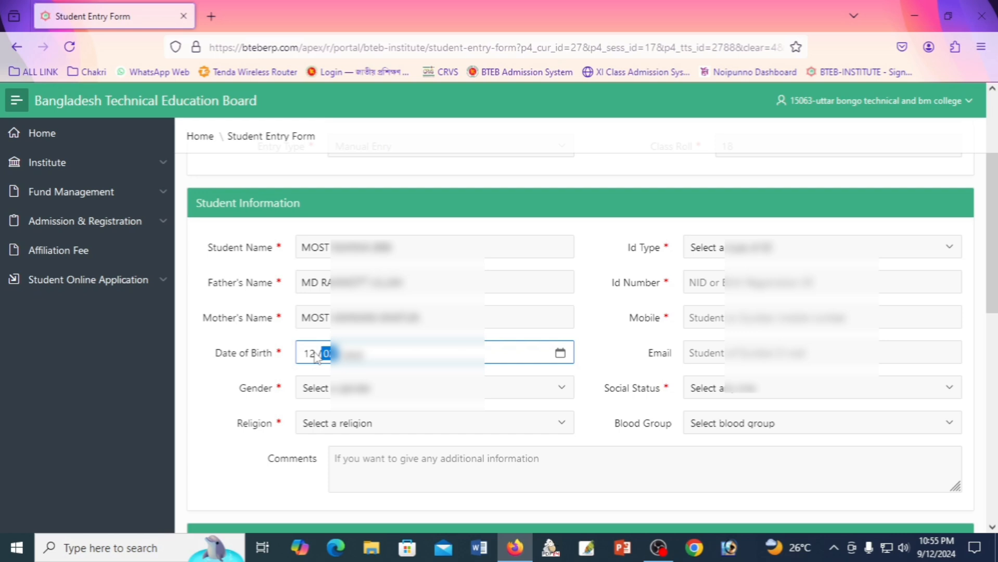
type("29")
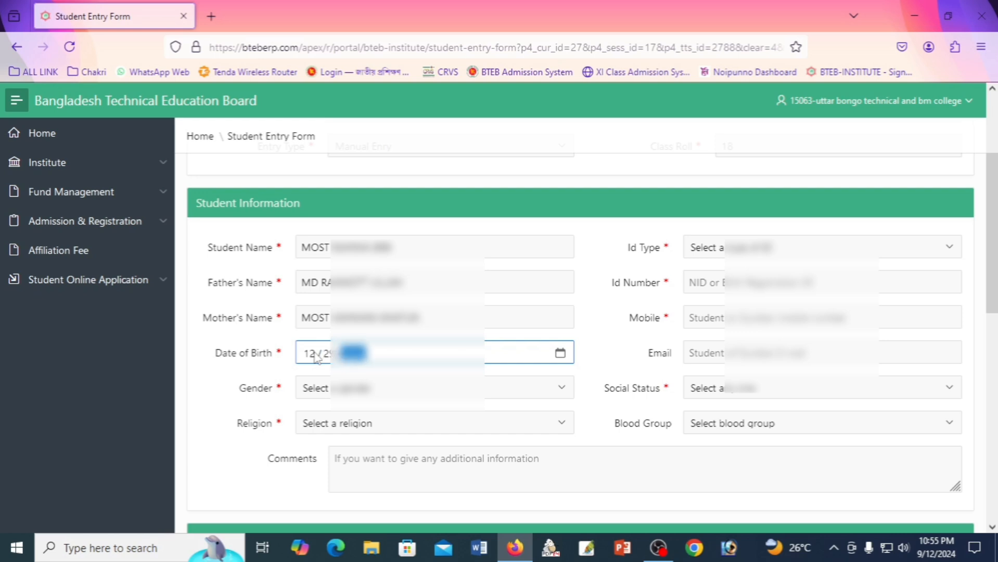
type("2")
left_click(276, 369)
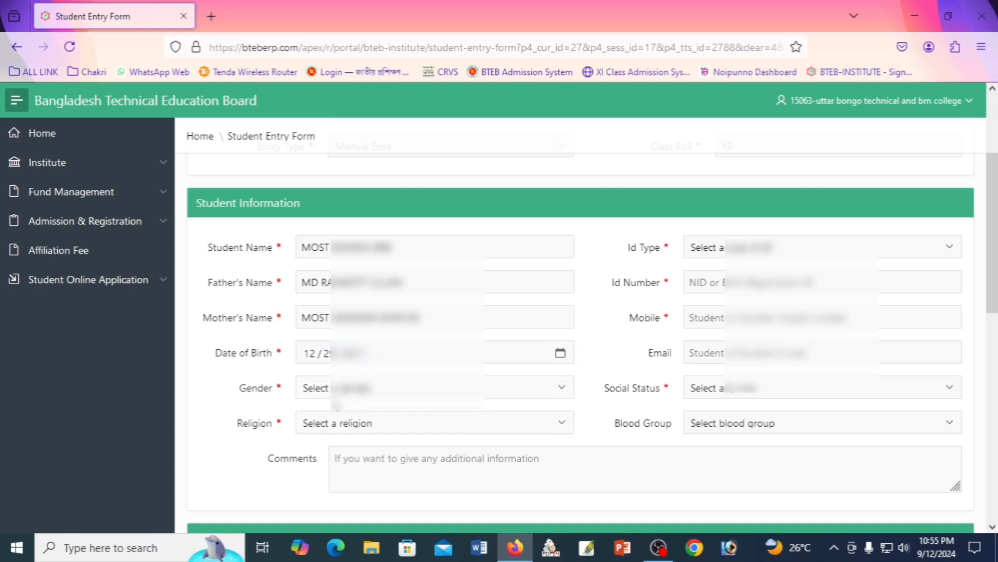
left_click(366, 391)
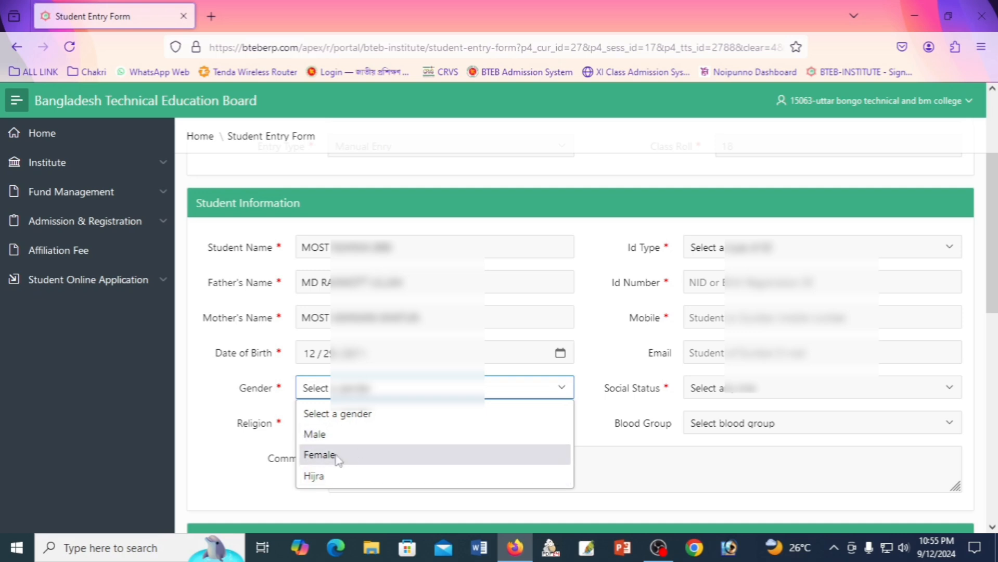
left_click(335, 456)
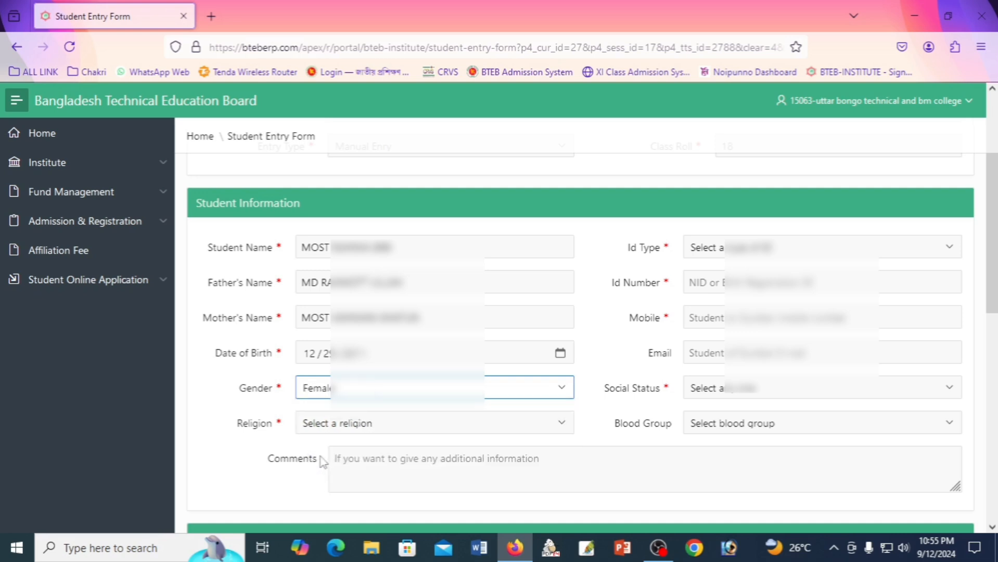
left_click(222, 437)
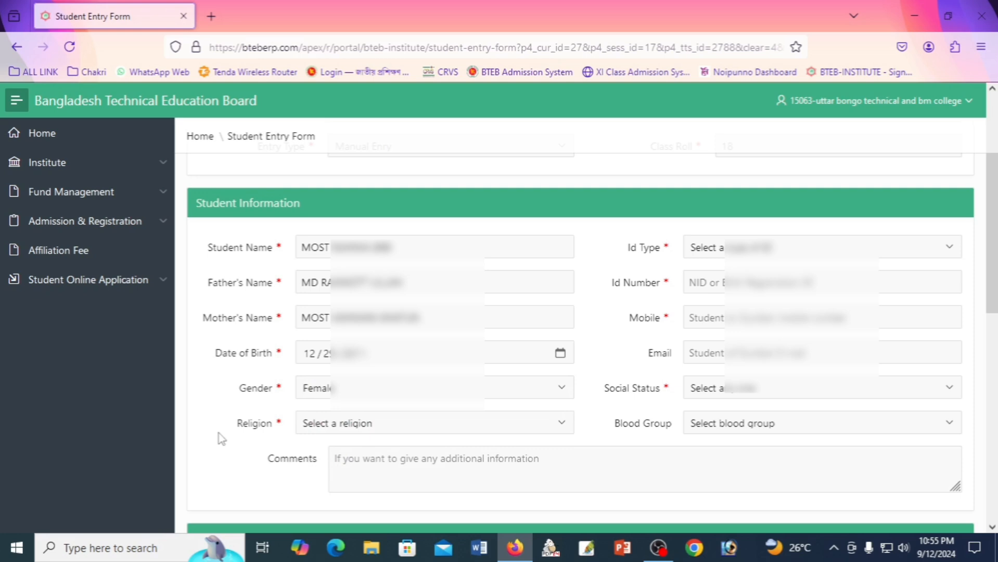
Set religion to Islam and bring up the ID Type choices.
left_click(352, 425)
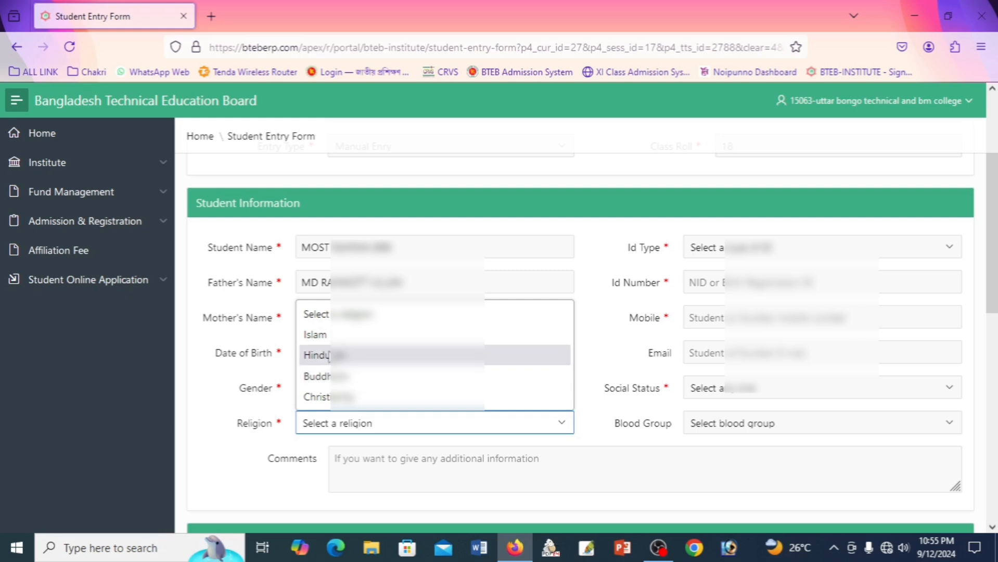
left_click(327, 346)
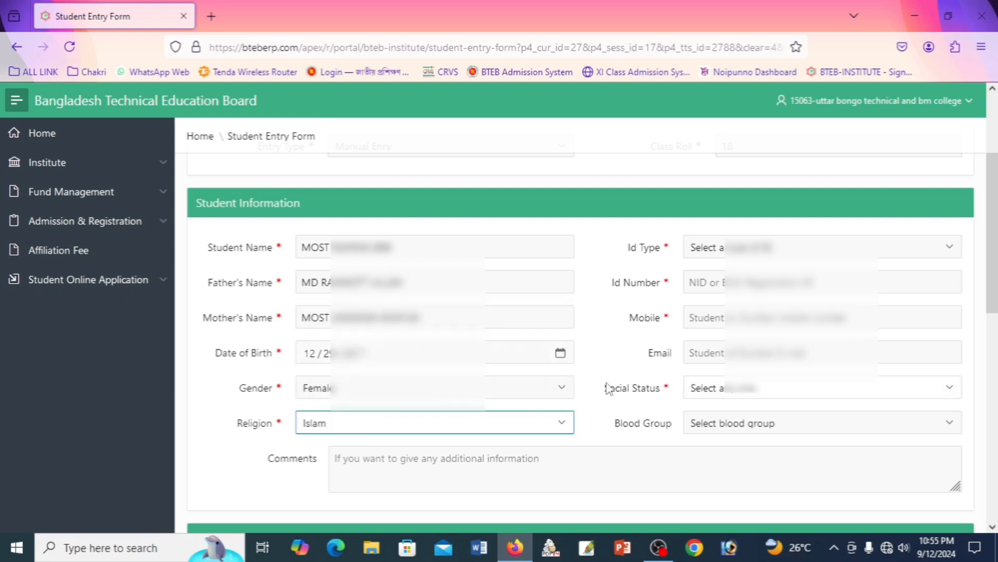
left_click(591, 251)
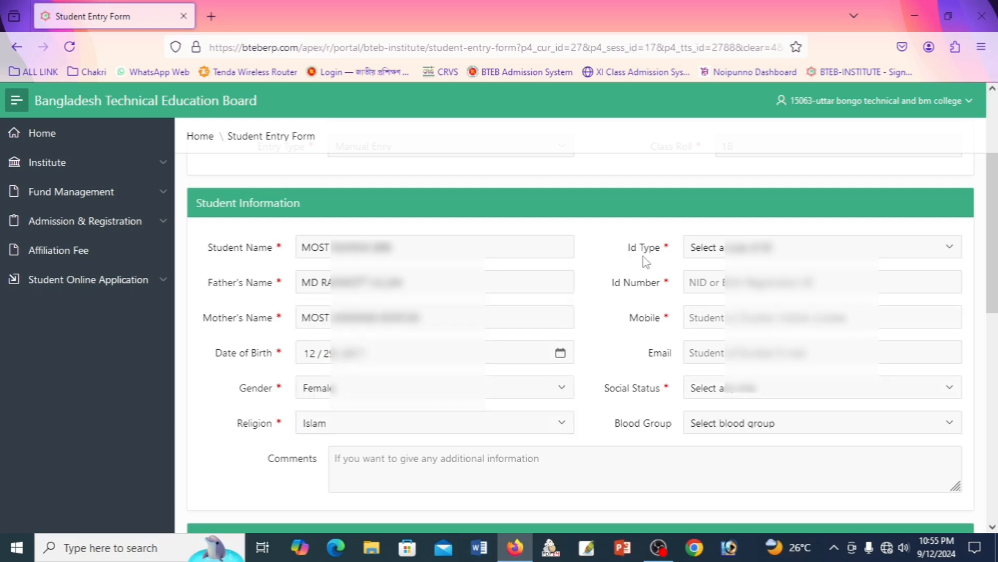
left_click(711, 250)
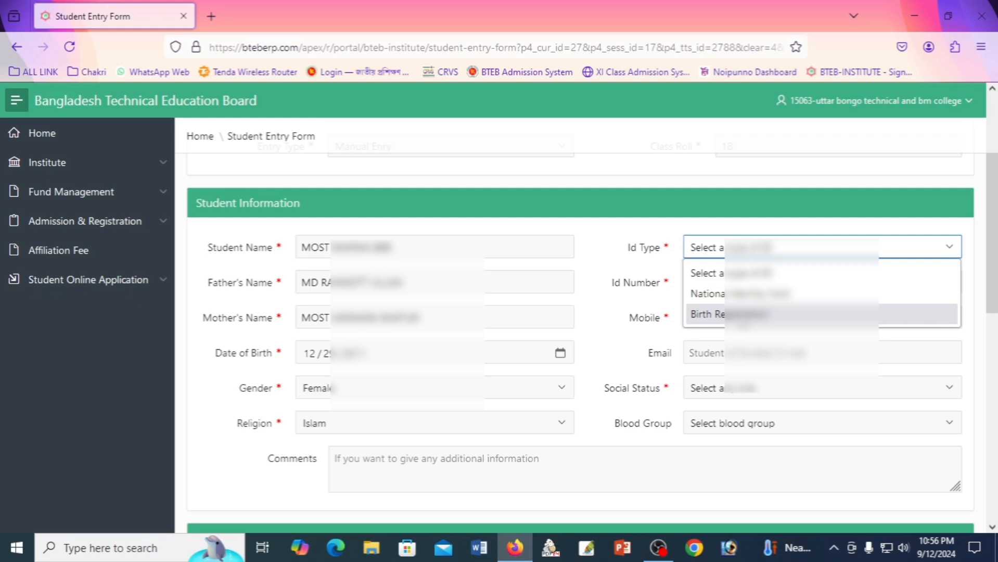
Set ID Type to Birth Registration and enter the student's registration number.
left_click(737, 312)
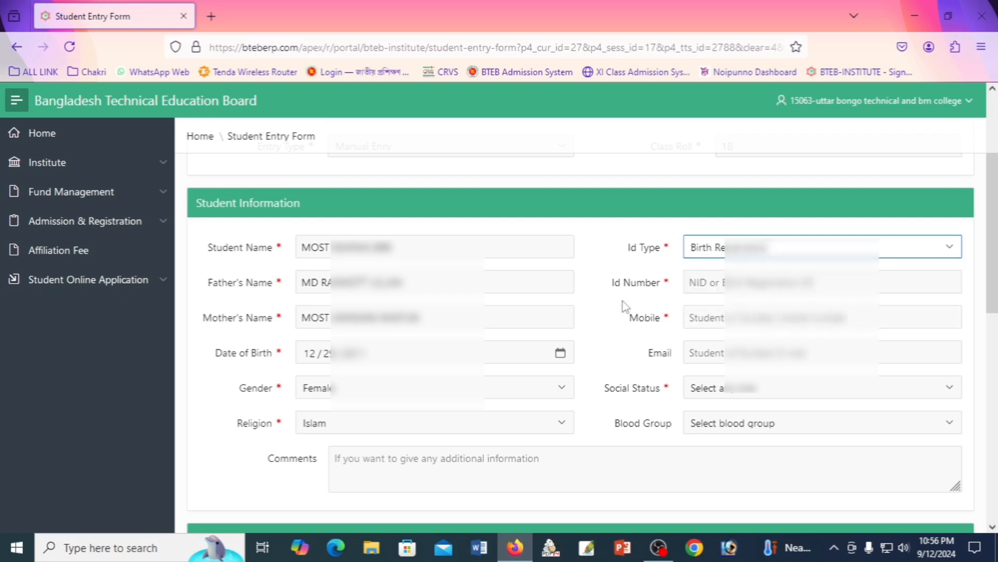
left_click(723, 283)
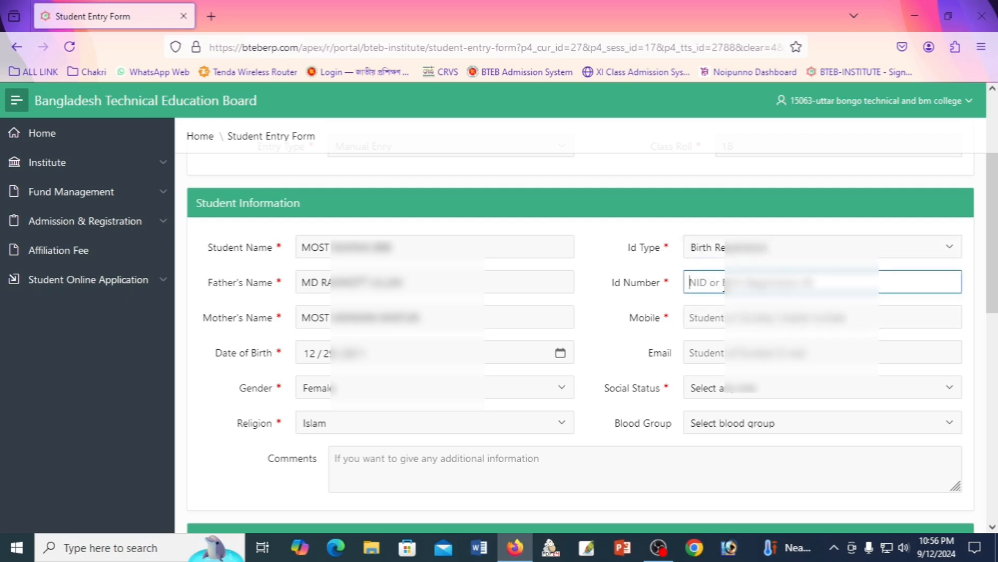
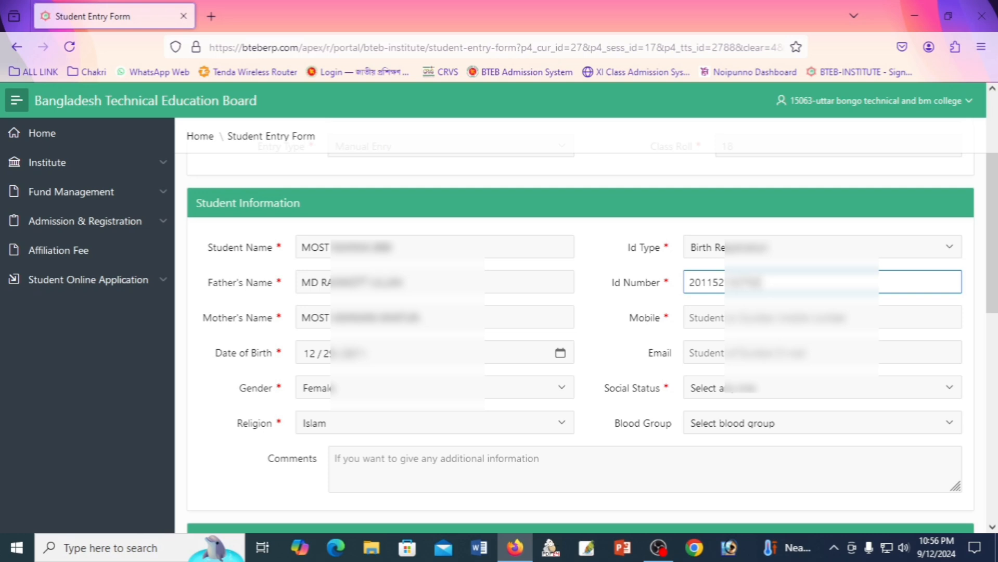
Enter the student's mobile number and set Social Status to General.
left_click(717, 316)
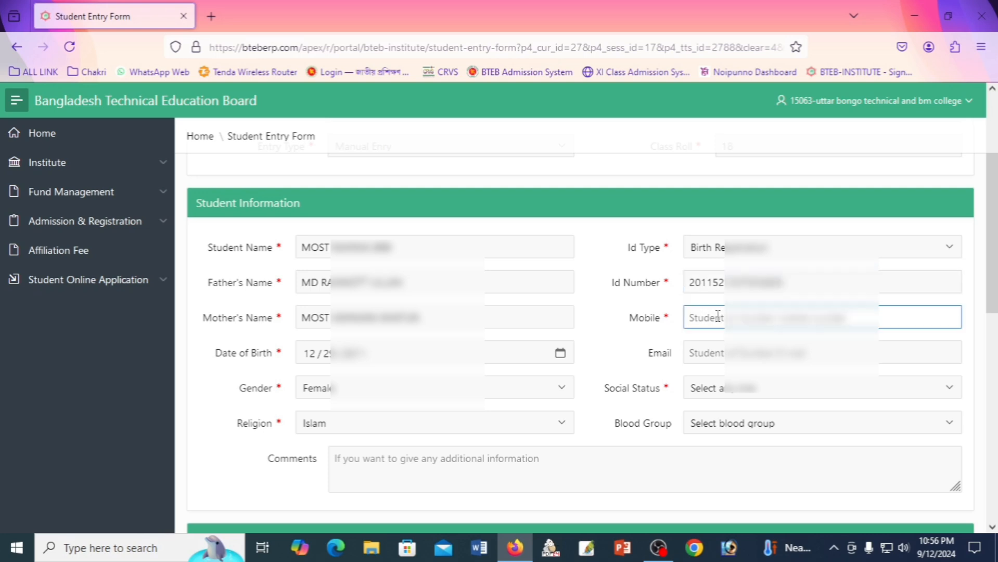
type("017")
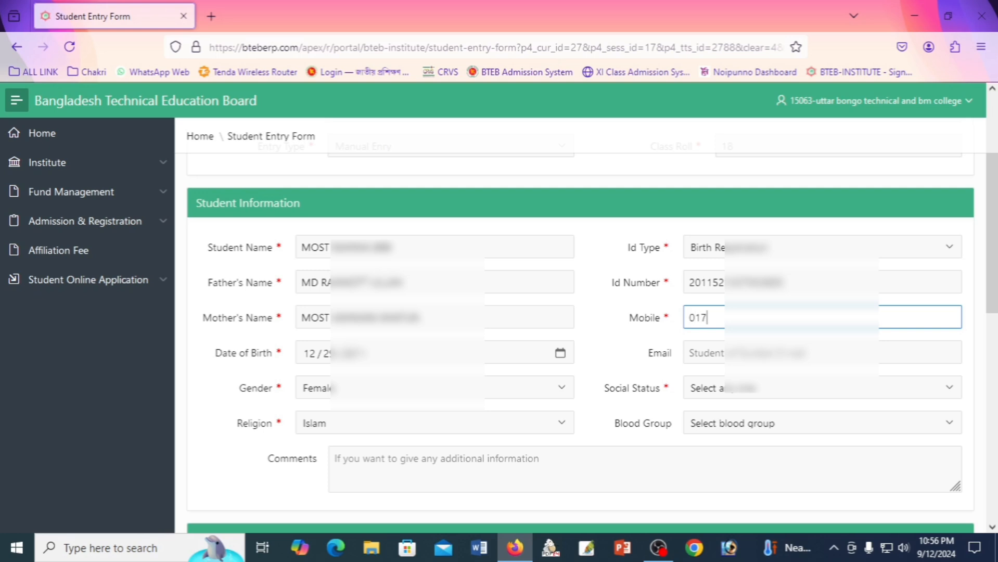
type("214???")
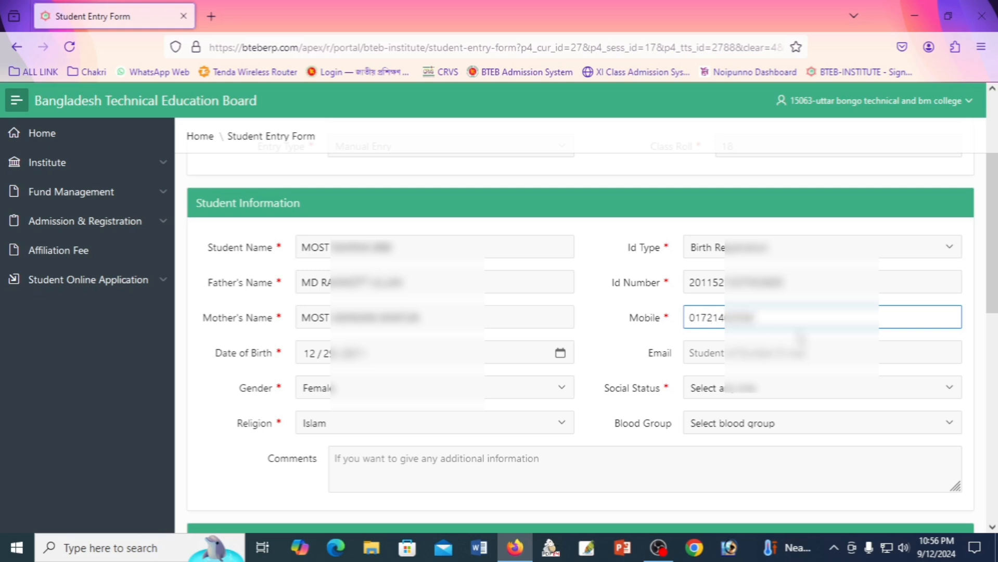
left_click(628, 346)
scroll(625, 338, "down", 3)
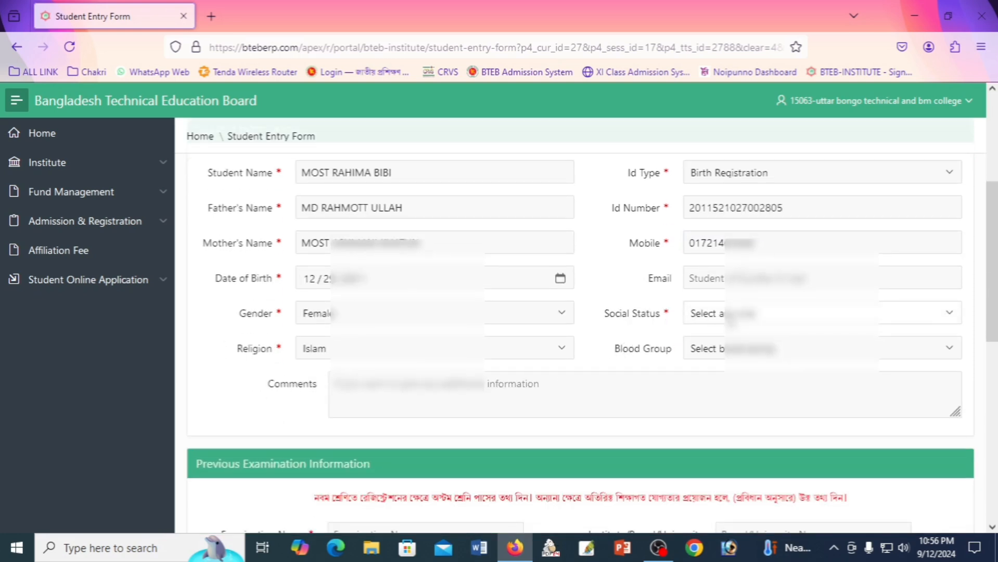
left_click(730, 319)
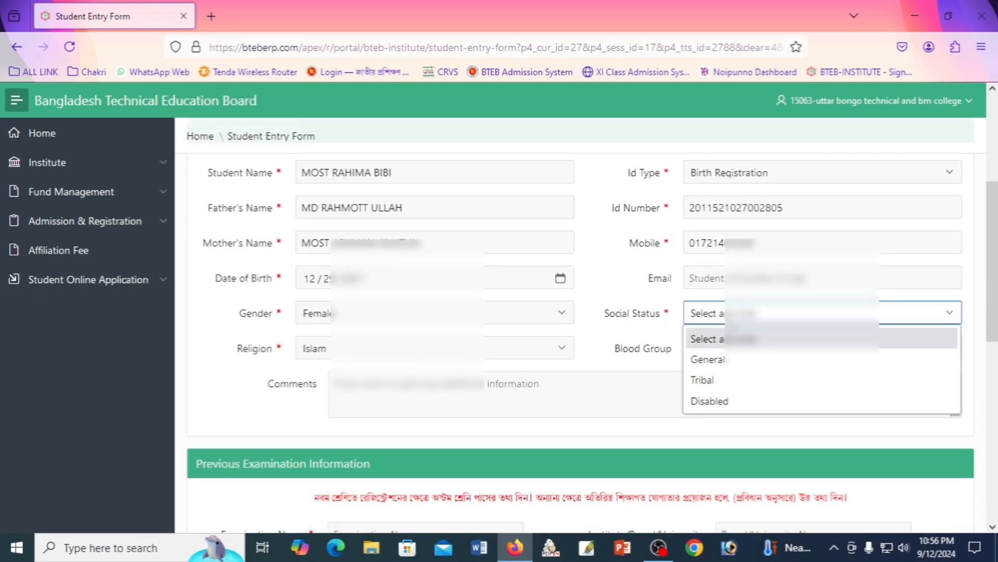
left_click(712, 364)
left_click(662, 386)
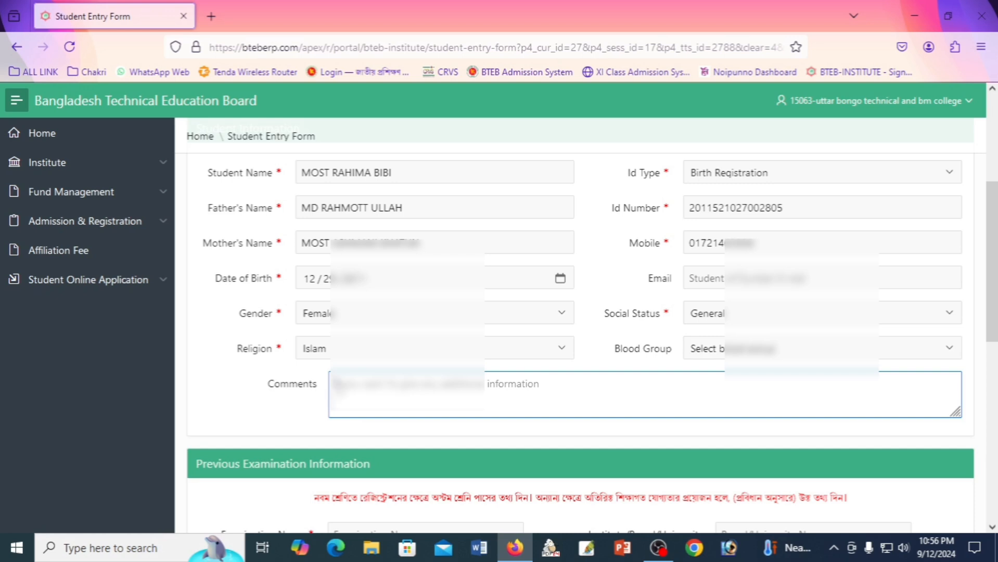
Set the previous examination to EIGHT PASS 2023 and the board to DINAJPUR BOARD.
scroll(254, 374, "down", 5)
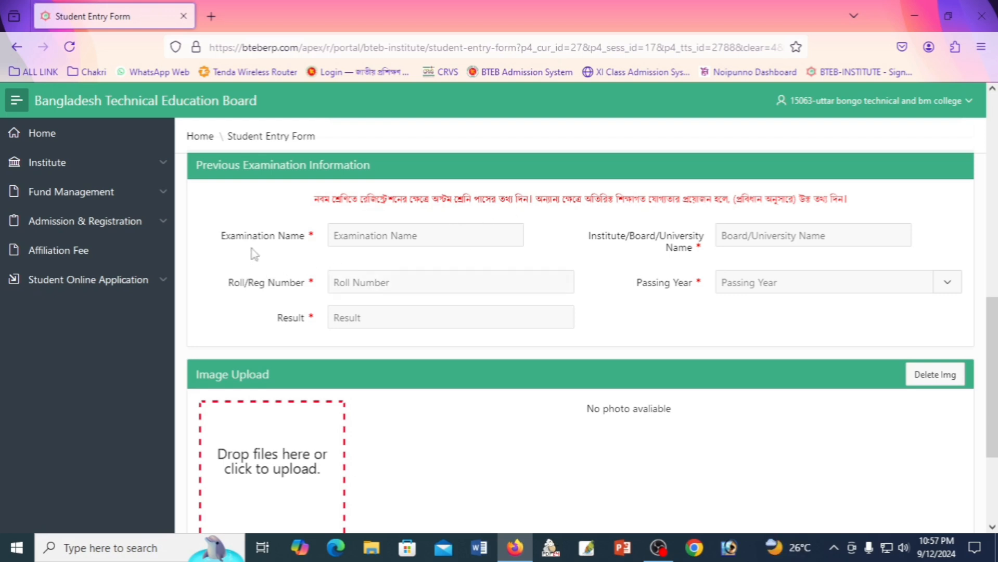
left_click(373, 237)
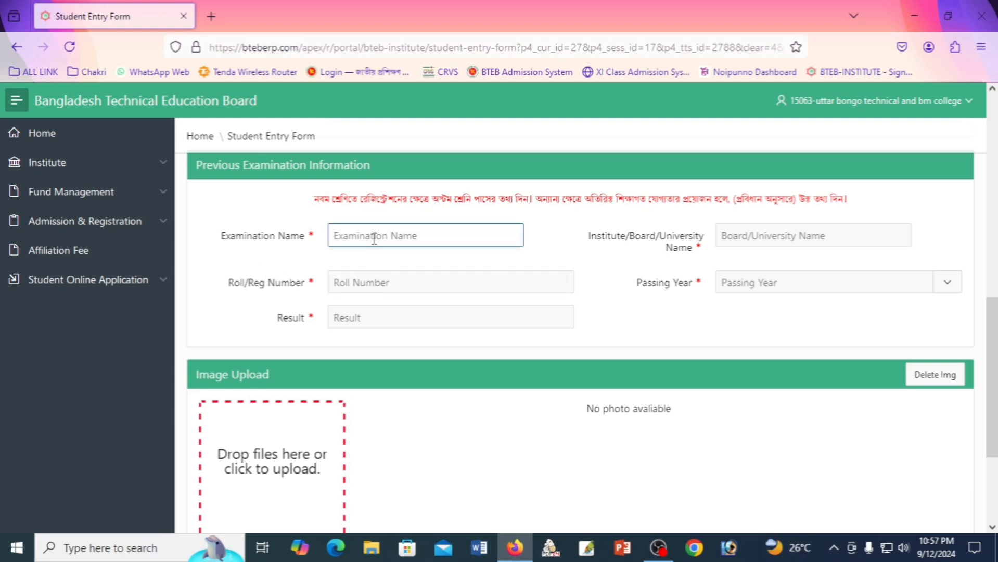
type("E")
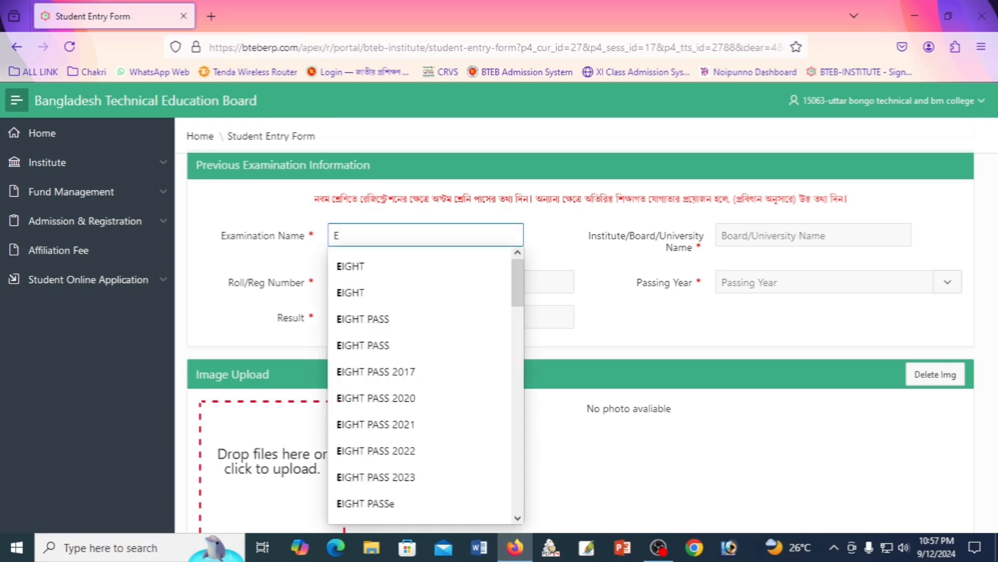
left_click(408, 477)
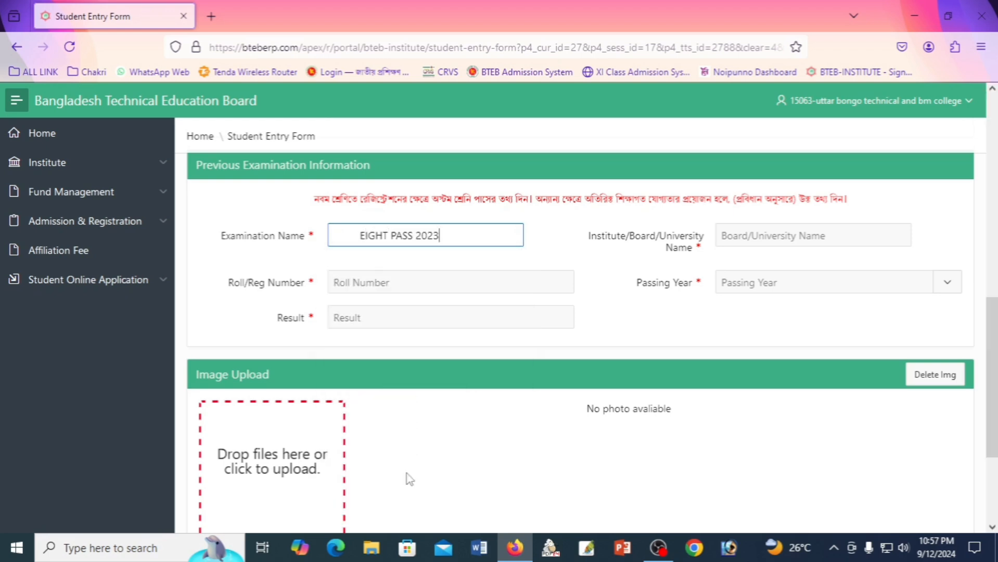
left_click(361, 237)
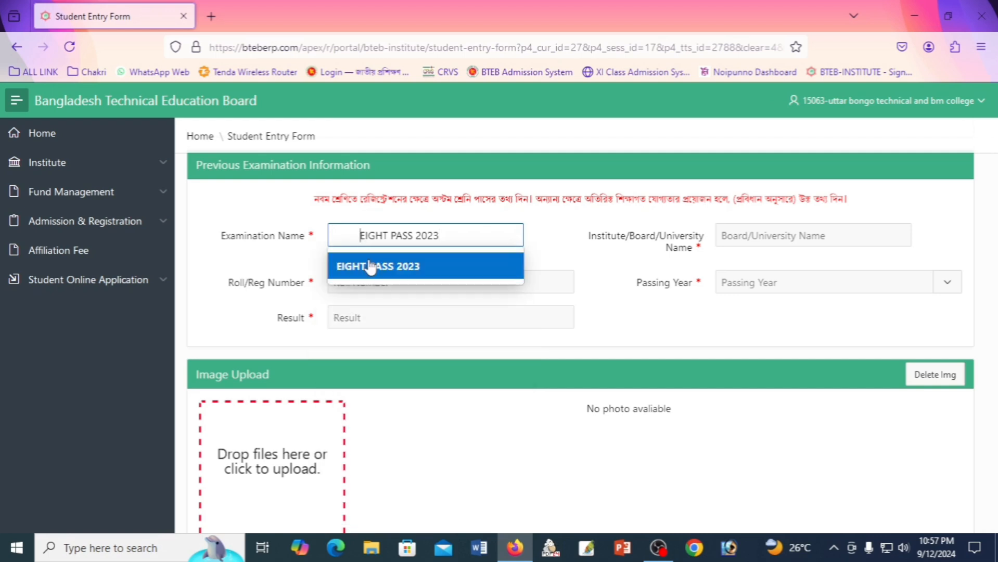
key("BackSpace")
key("BackSpace")
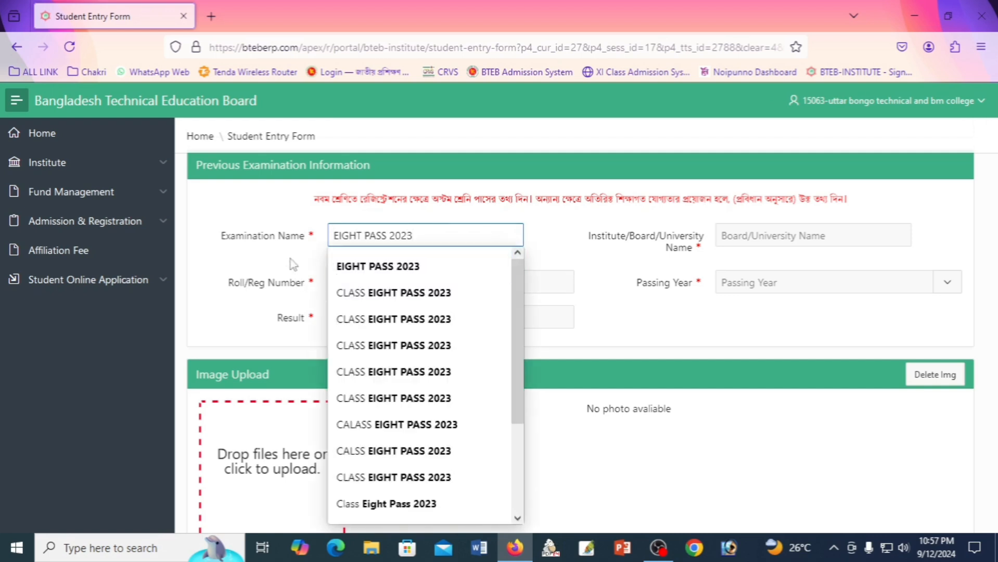
left_click(290, 258)
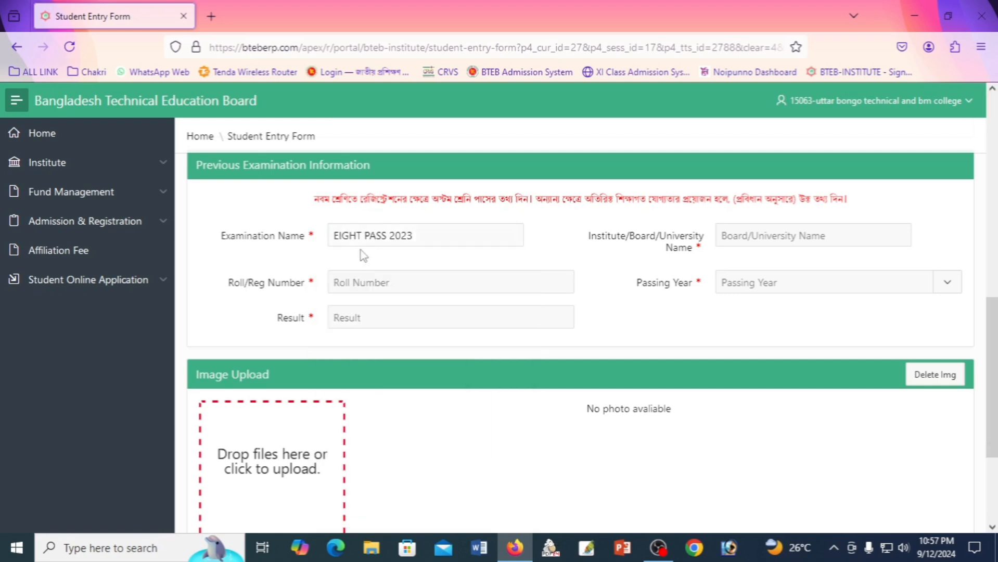
left_click(774, 230)
type("Di")
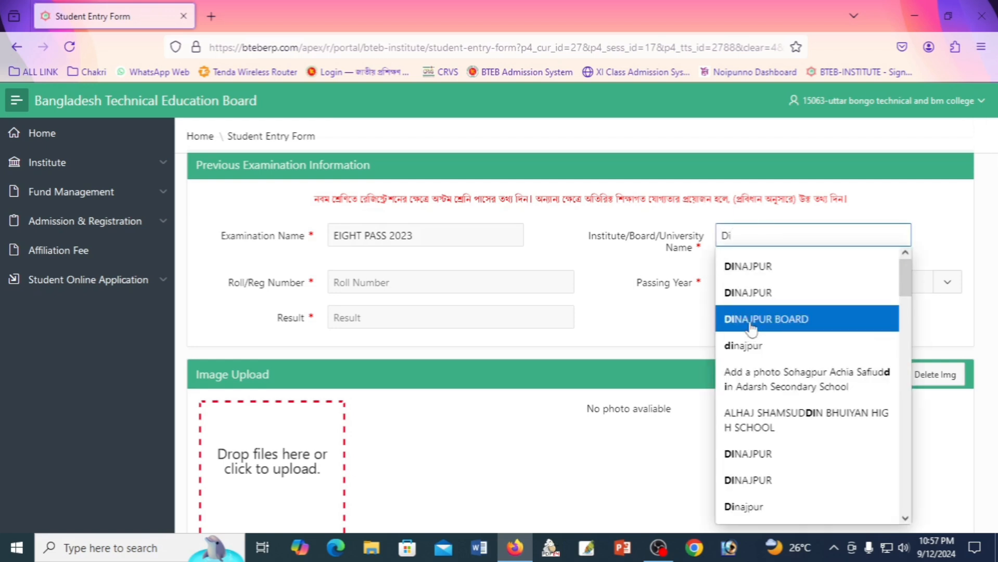
left_click(752, 322)
left_click(745, 236)
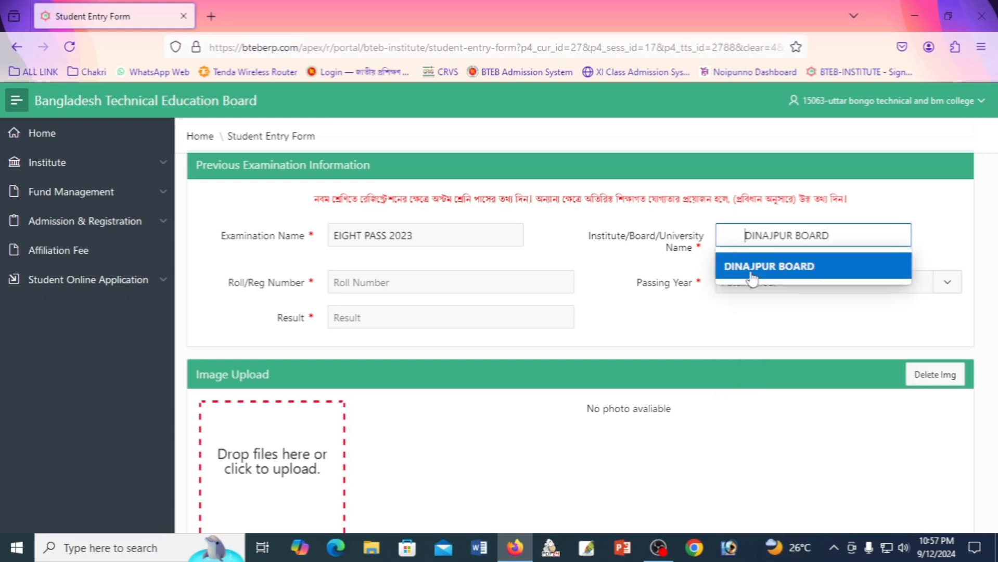
key("BackSpace")
left_click(586, 253)
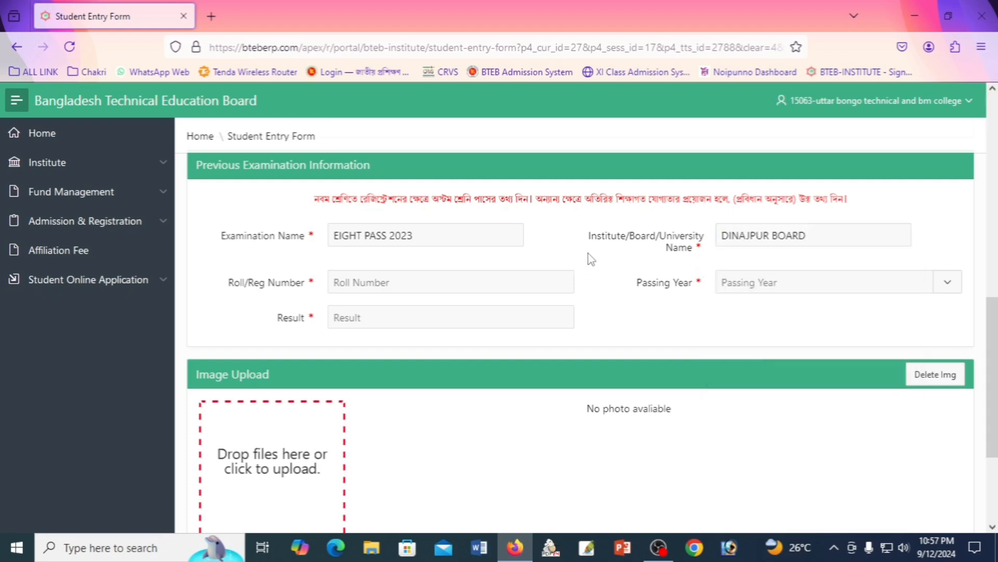
Enter previous exam roll 52, passing year 2023 and result Pass.
left_click(410, 281)
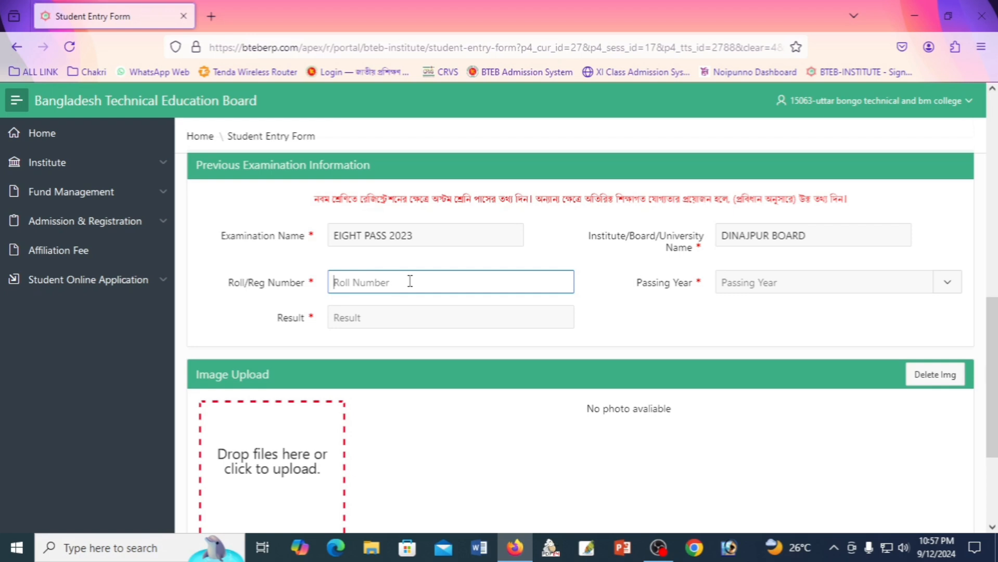
type("52")
left_click(768, 285)
left_click(744, 389)
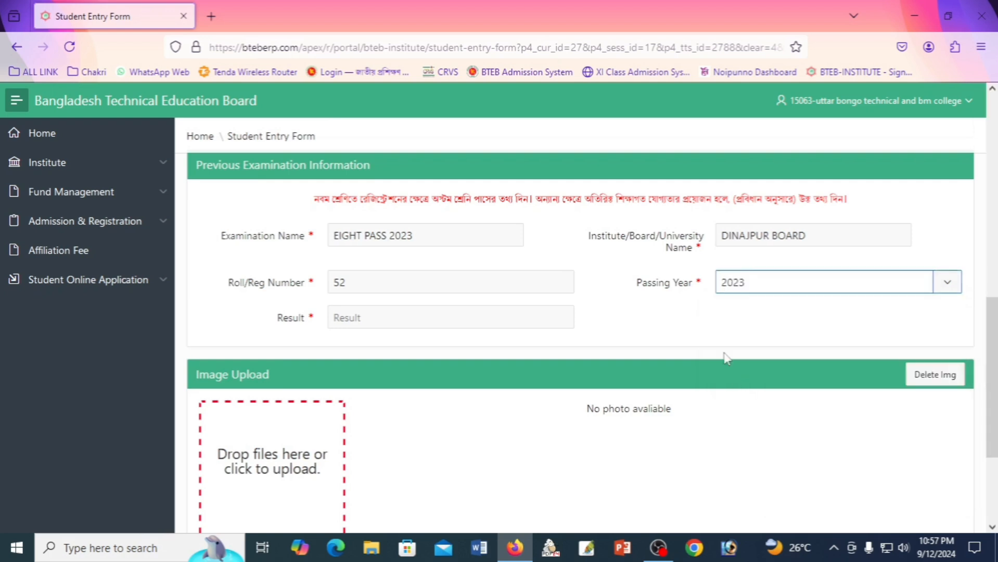
left_click(715, 330)
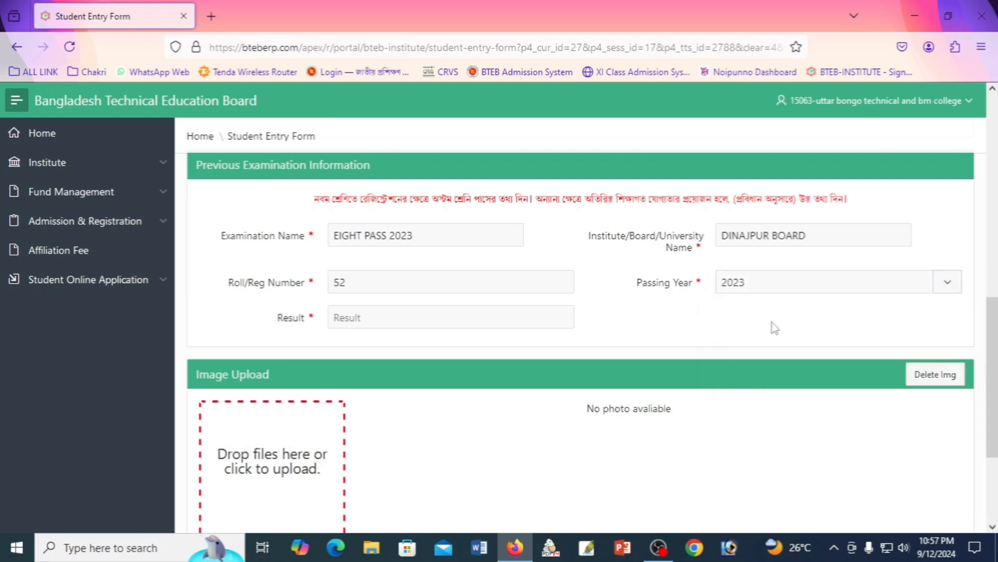
left_click(349, 313)
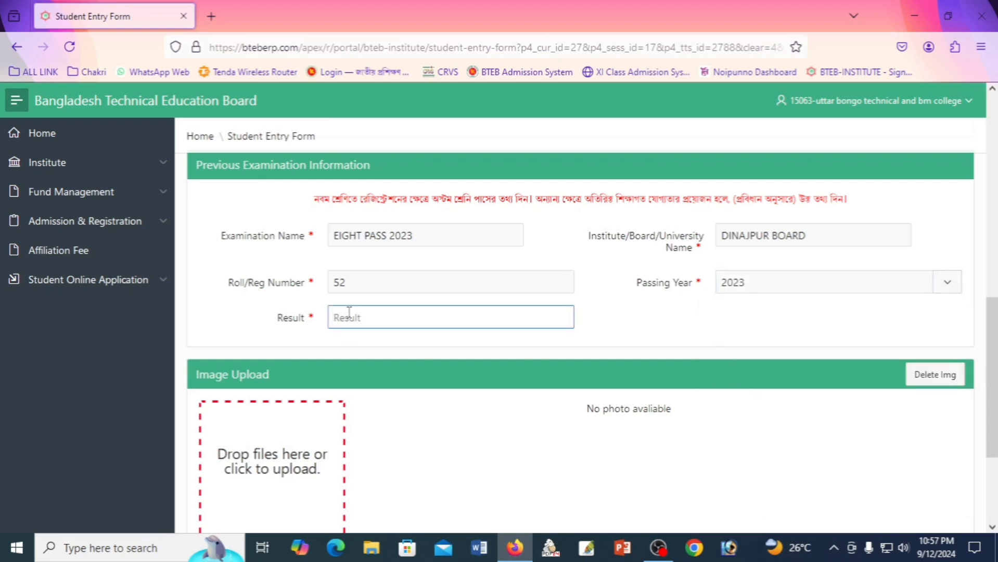
type("Pass")
left_click(635, 317)
scroll(590, 358, "down", 1)
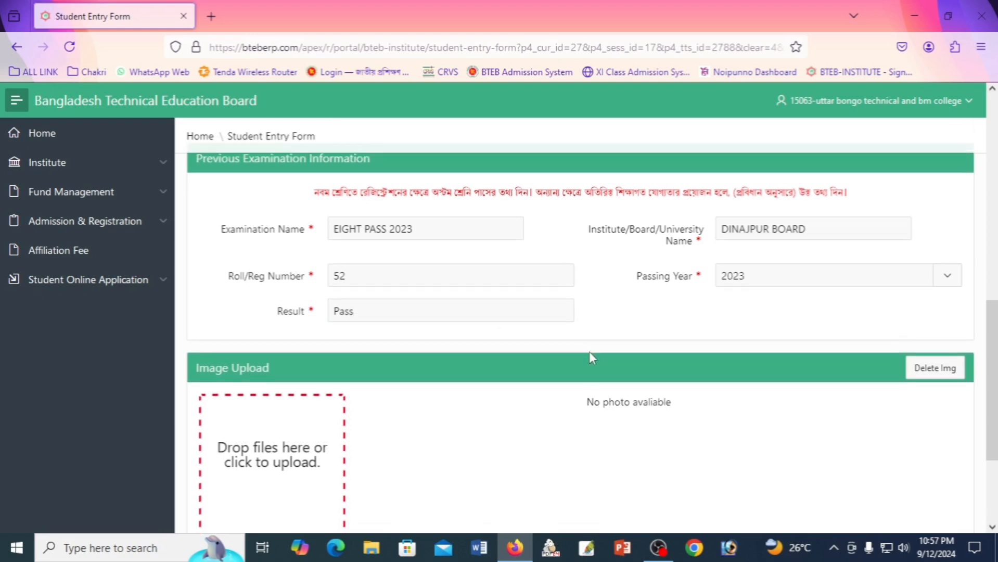
scroll(589, 353, "down", 2)
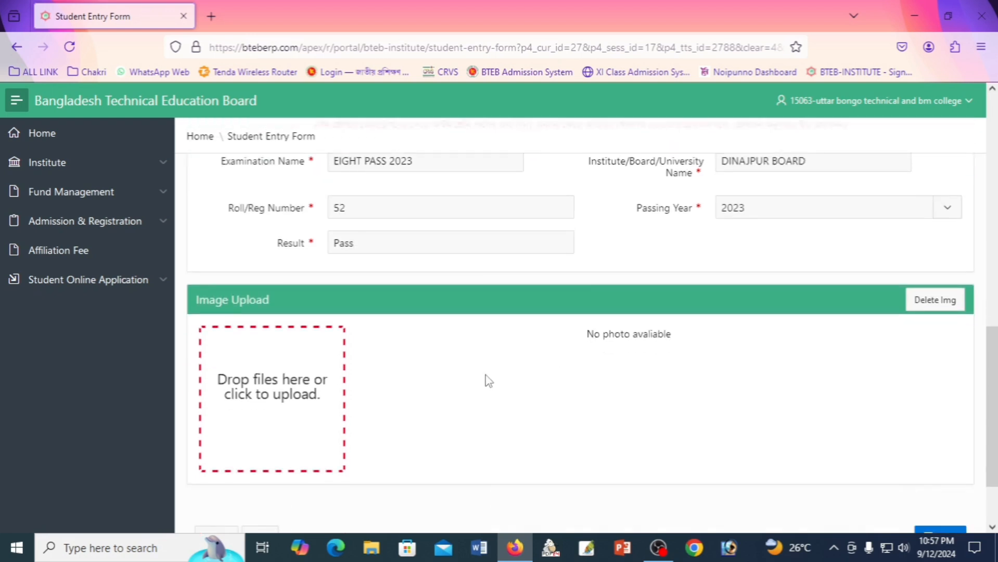
Upload the student's photo file in Image Upload and scroll through the filled form.
left_click(264, 406)
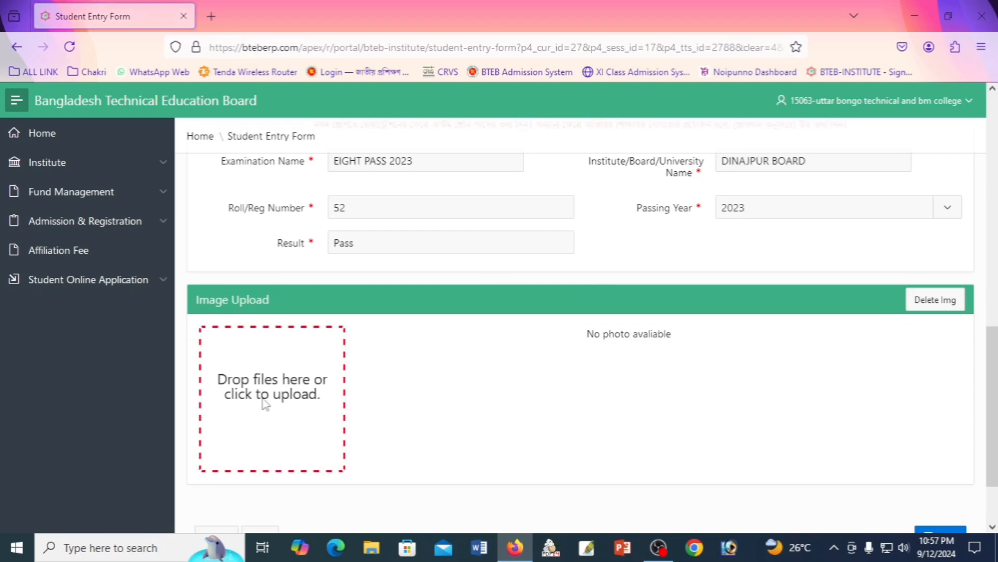
scroll(336, 226, "down", 8)
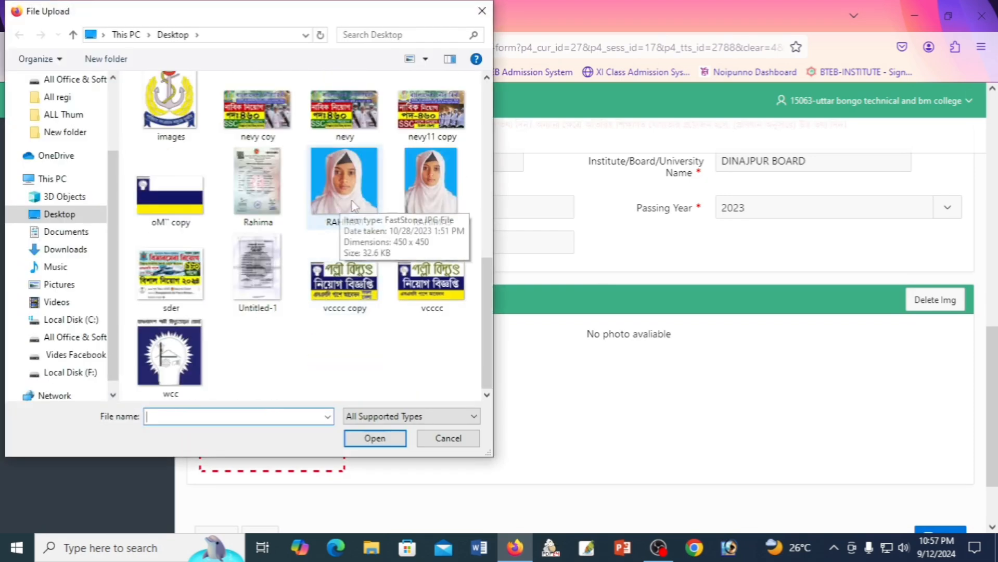
left_click(347, 208)
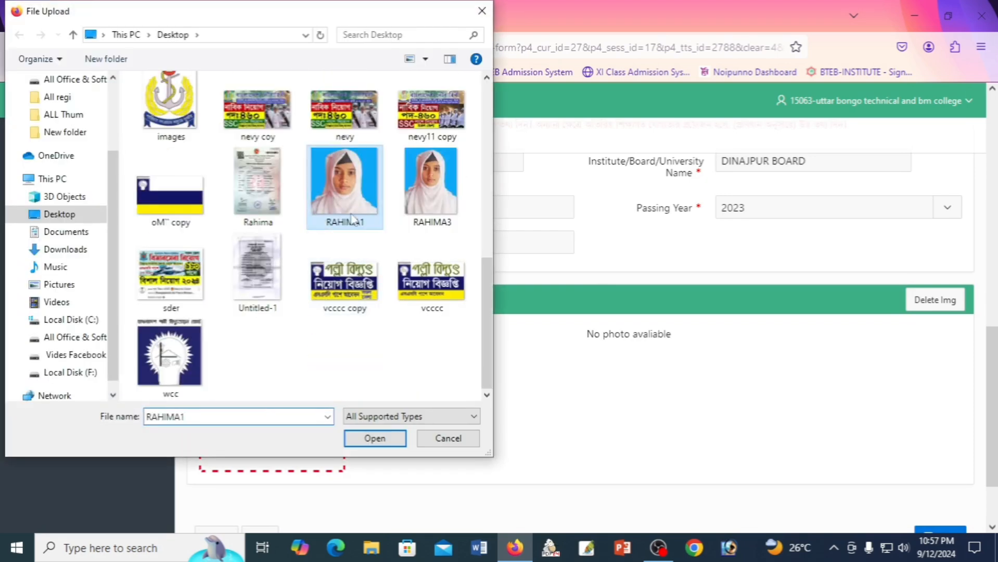
left_click(375, 440)
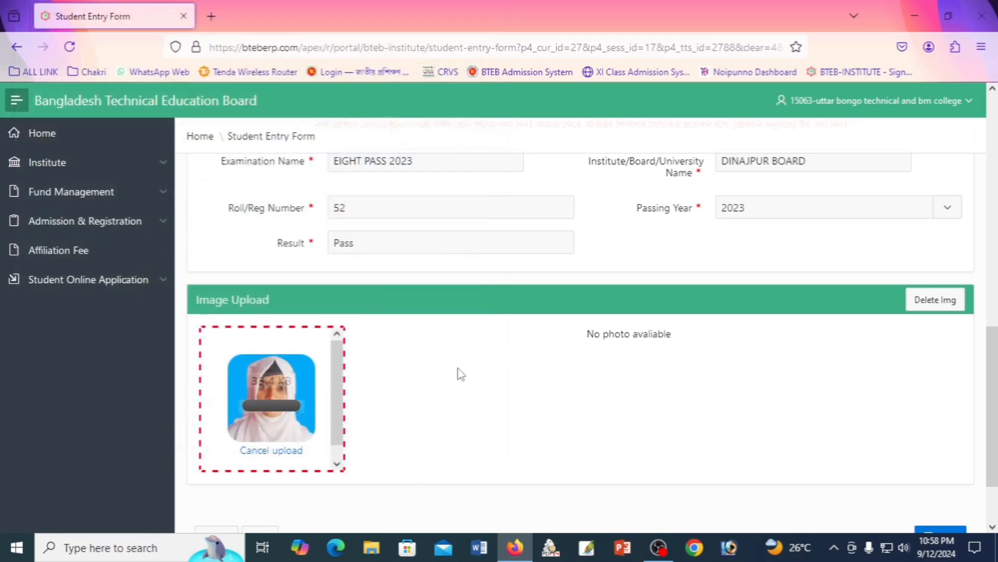
scroll(435, 458, "up", 10)
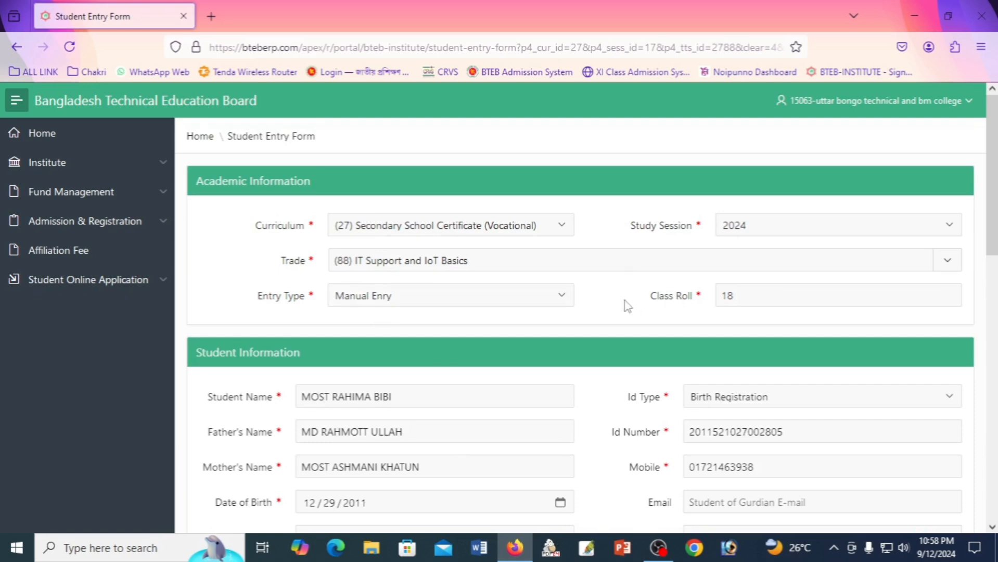
scroll(555, 377, "down", 3)
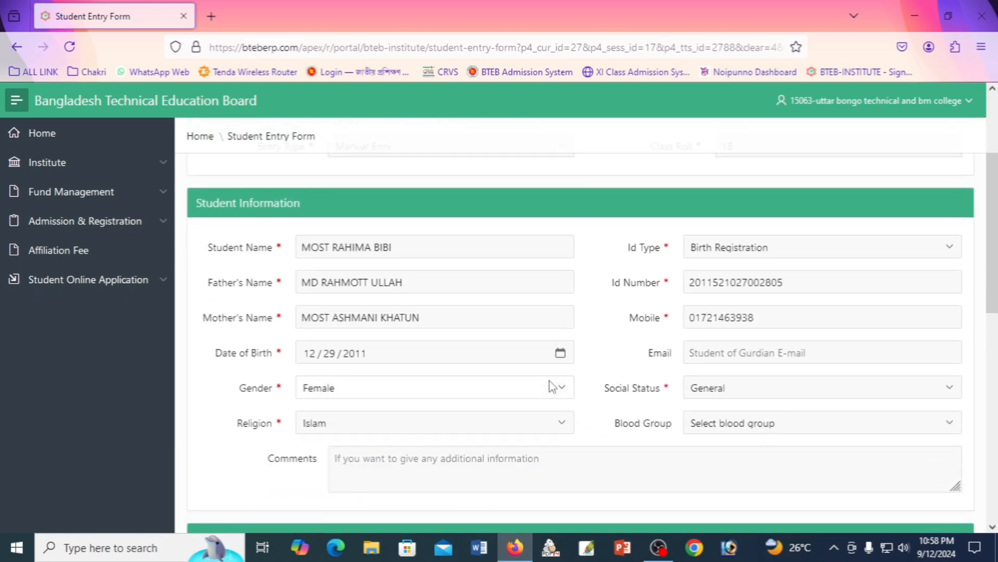
scroll(691, 352, "down", 7)
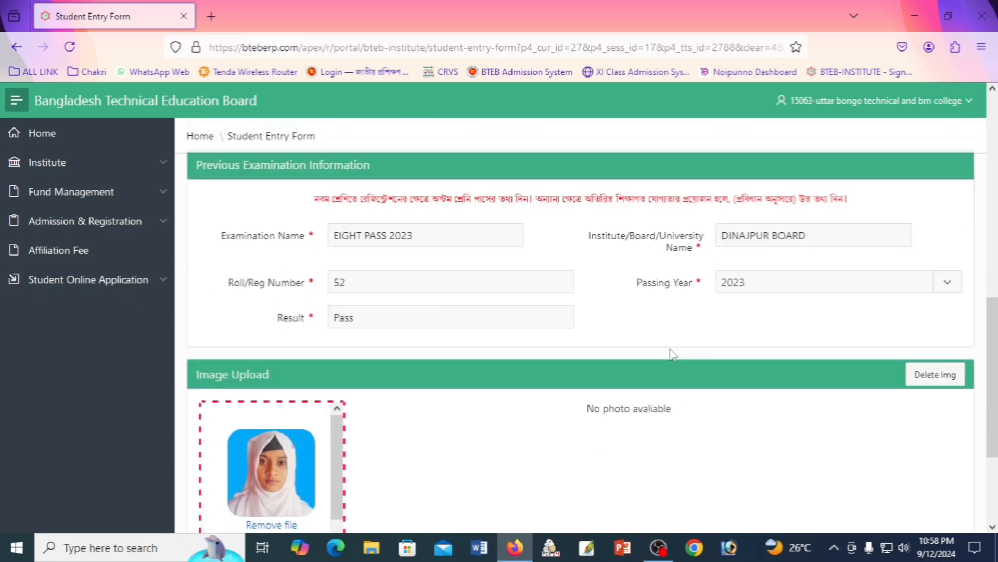
scroll(676, 351, "down", 3)
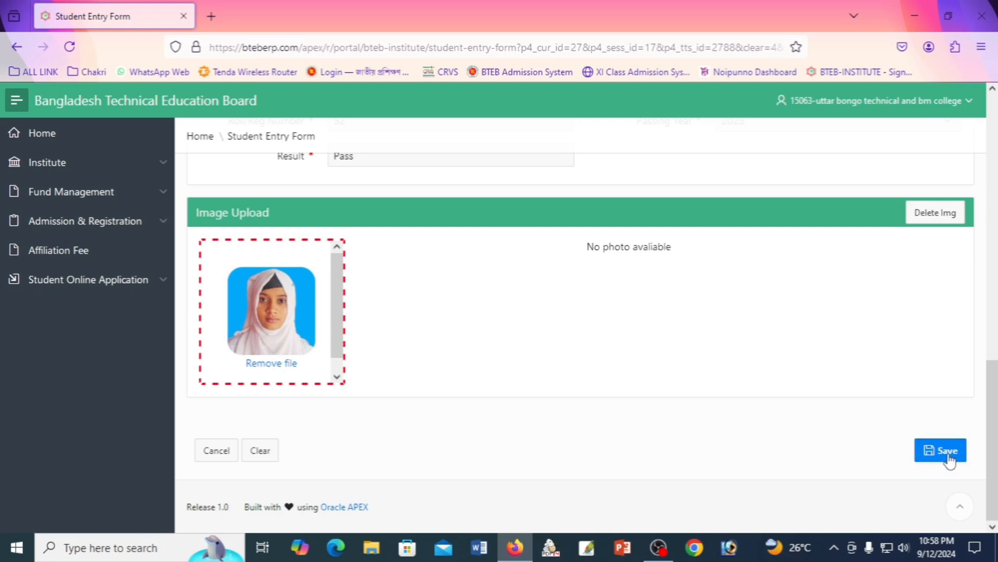
Save the student record, dismiss the 'Row created successfully' notice, and check the Admitted Student List.
left_click(950, 459)
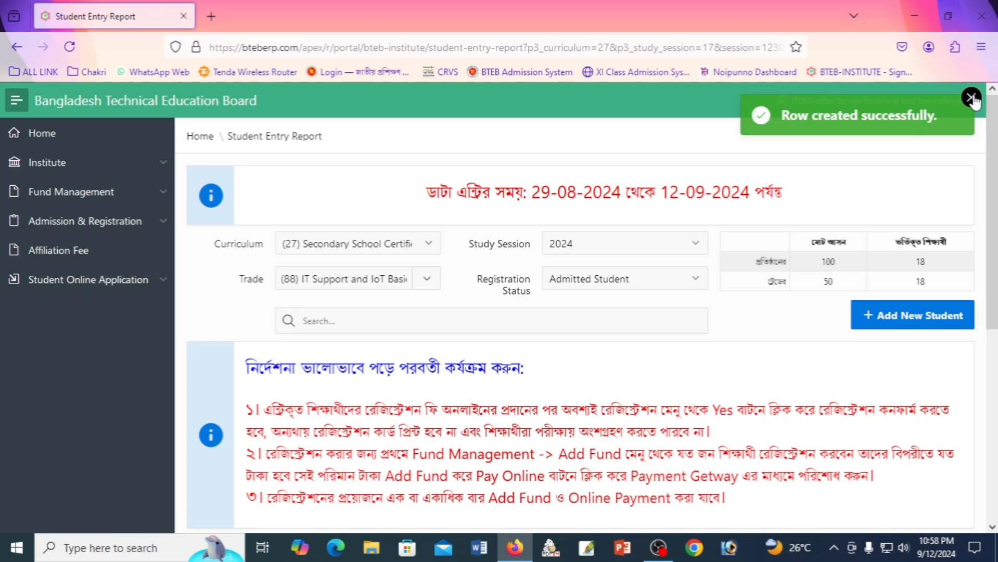
left_click(971, 98)
scroll(610, 501, "down", 5)
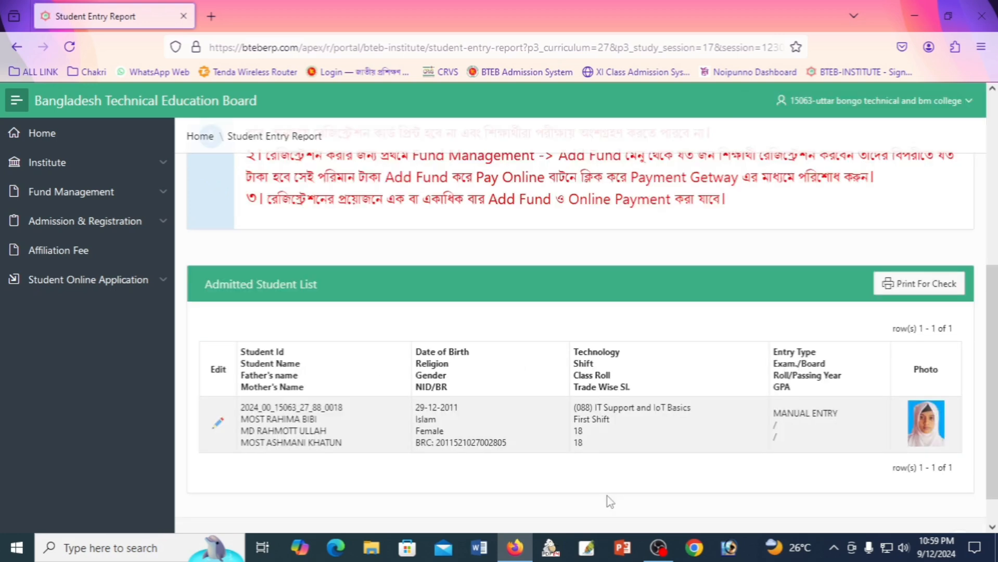
scroll(610, 502, "up", 5)
scroll(610, 501, "down", 6)
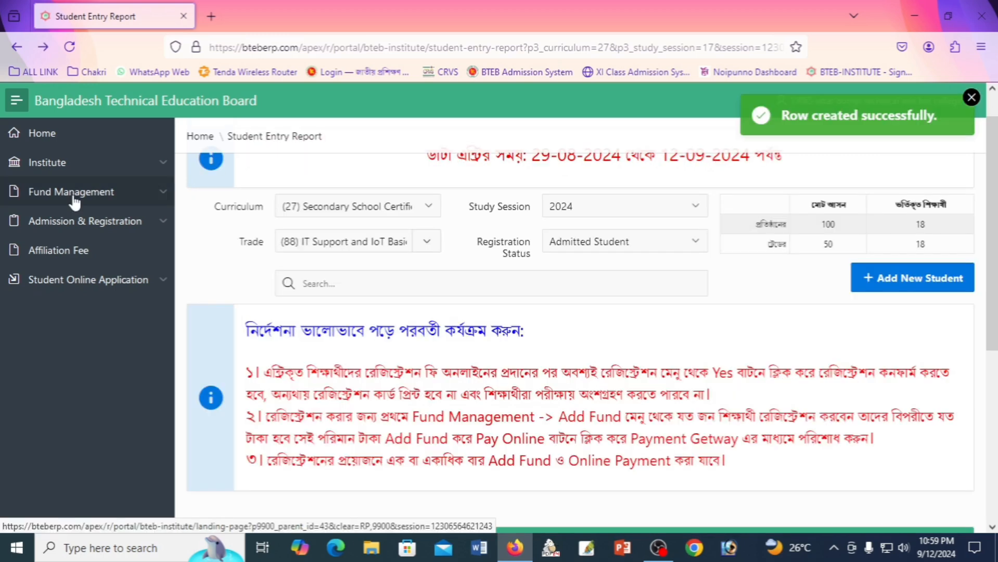
Go to Fund Management > Add Fund and select Secondary School Certificate (Vocational), session 2024.
left_click(73, 195)
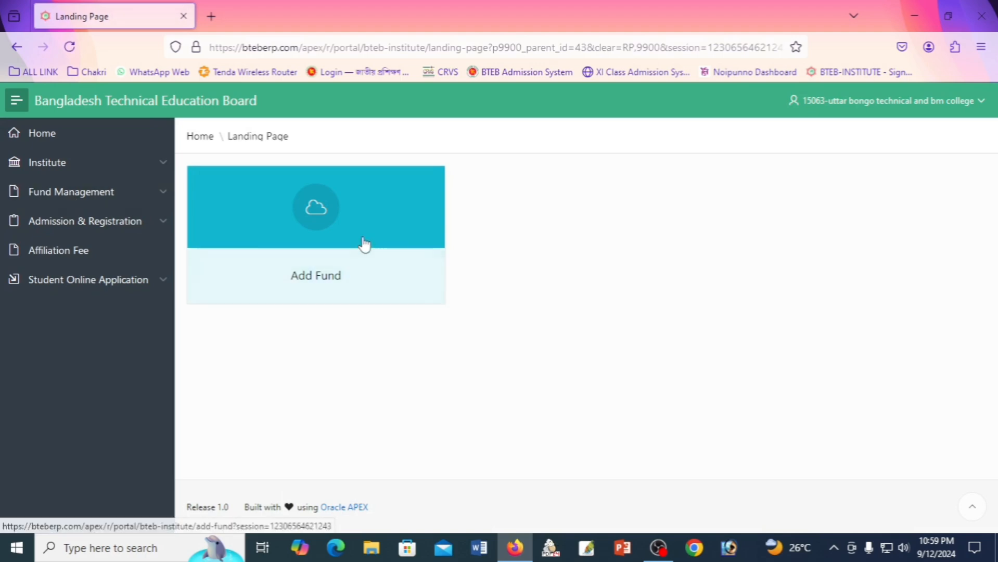
left_click(349, 238)
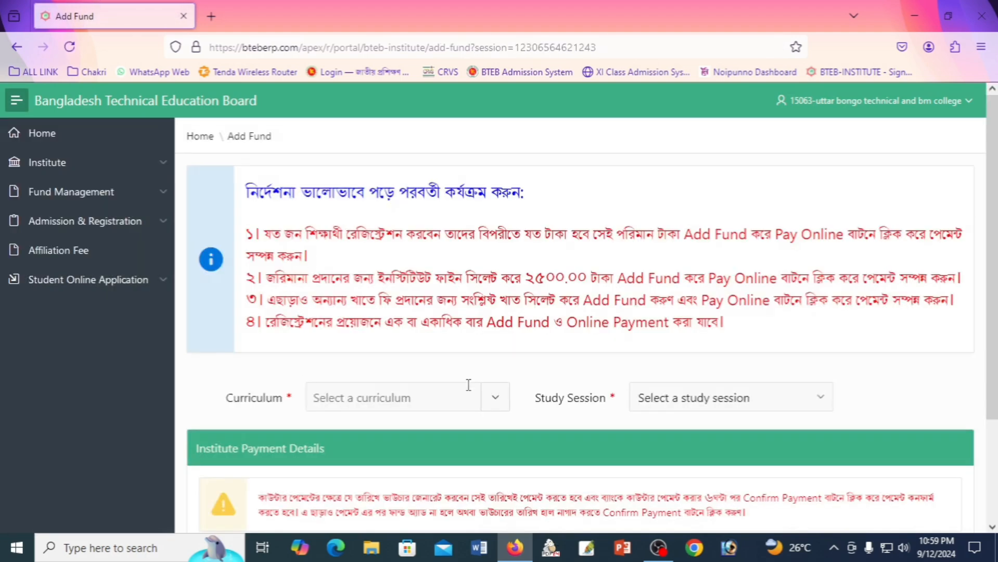
scroll(463, 375, "down", 3)
left_click(440, 275)
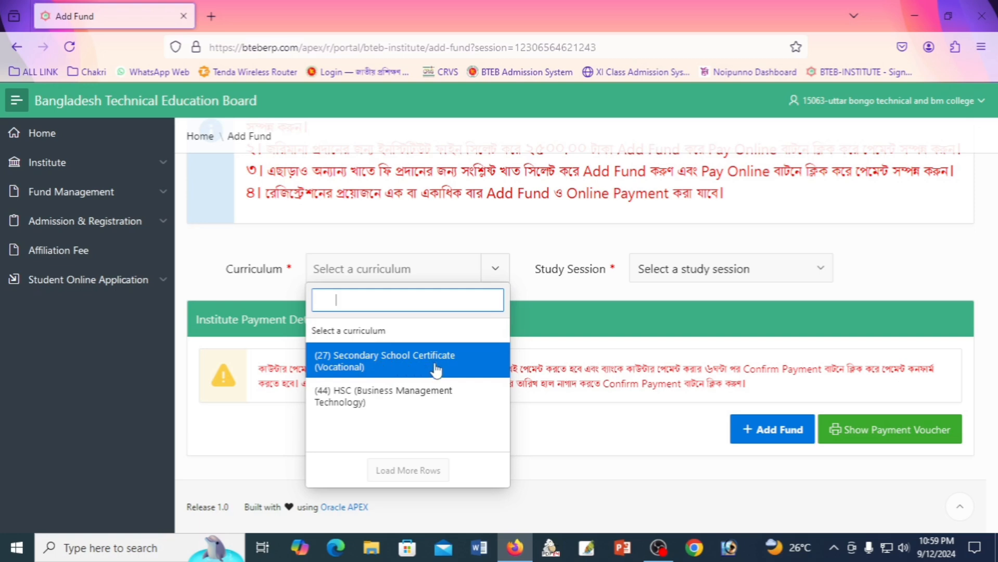
left_click(380, 370)
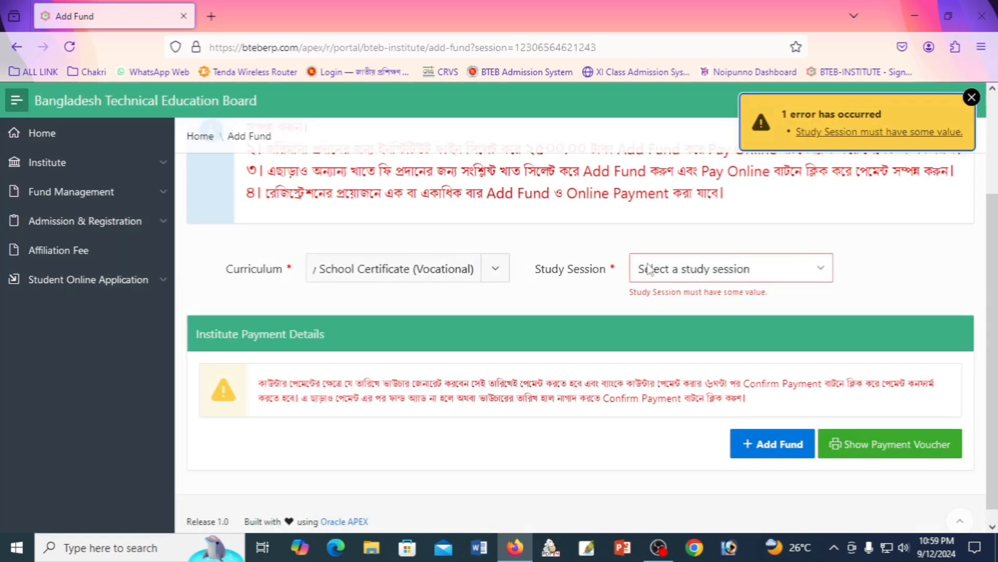
left_click(718, 271)
left_click(670, 324)
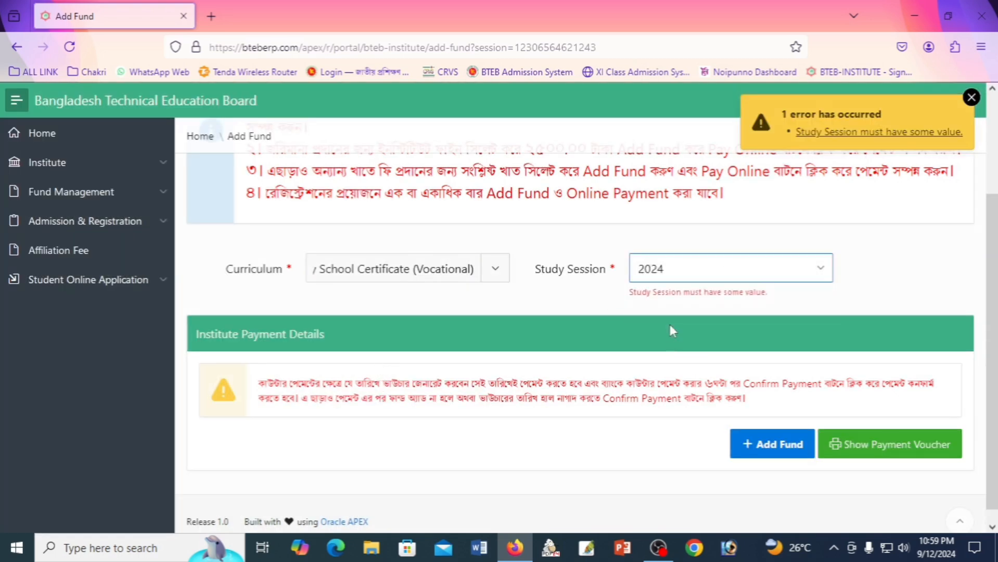
scroll(664, 324, "down", 2)
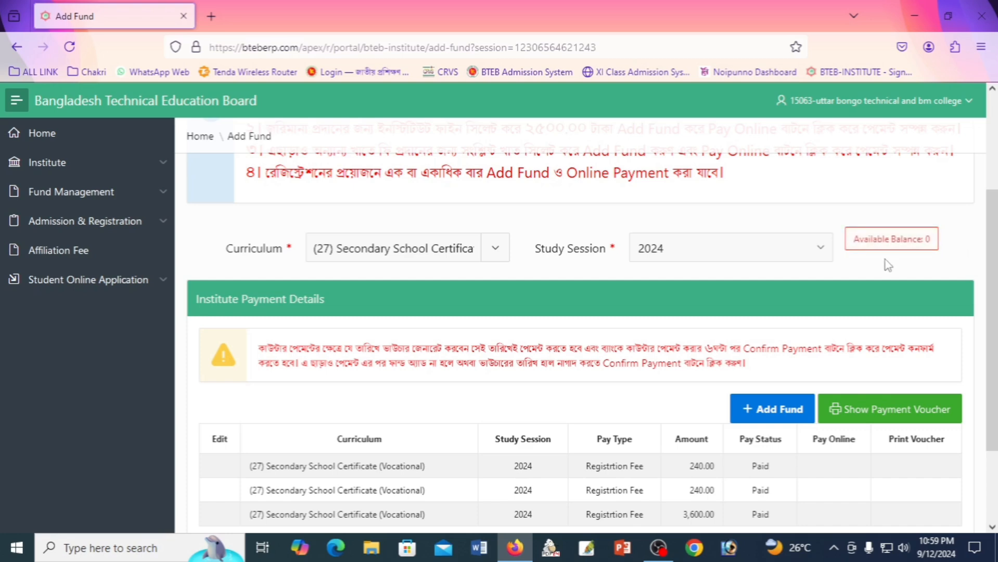
scroll(749, 358, "up", 1)
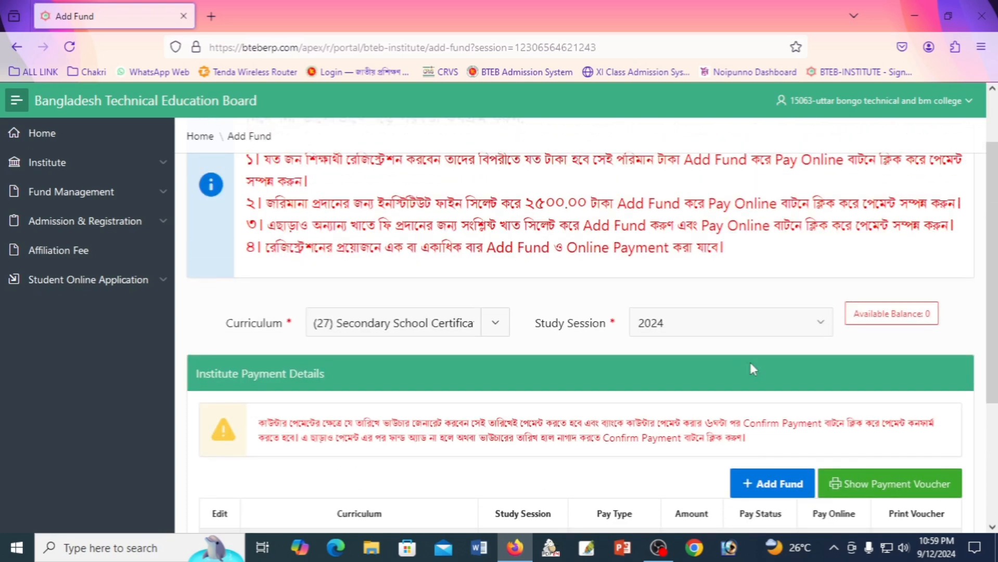
scroll(749, 359, "down", 3)
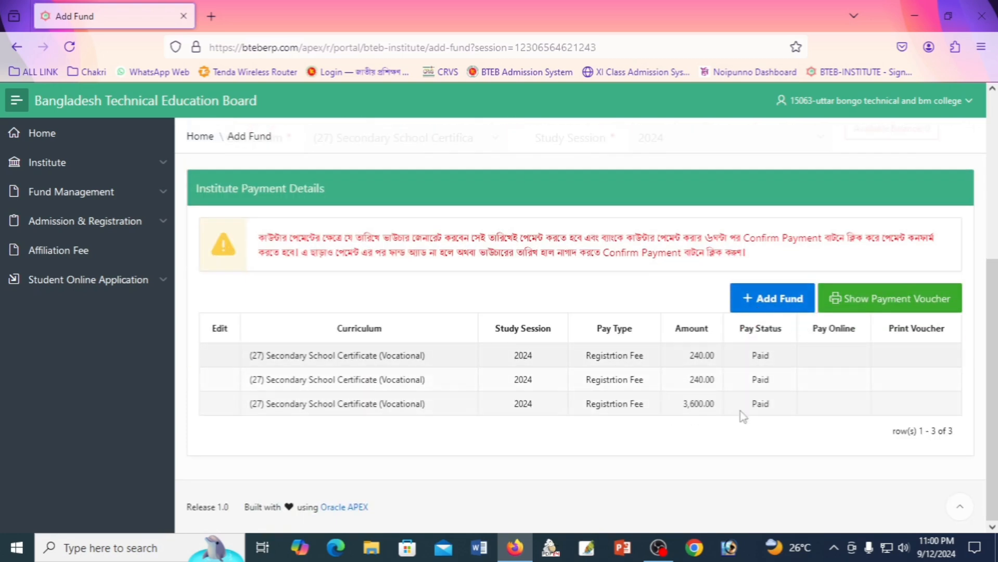
Create a new Registrtion Fee fund entry with amount 240.
left_click(774, 307)
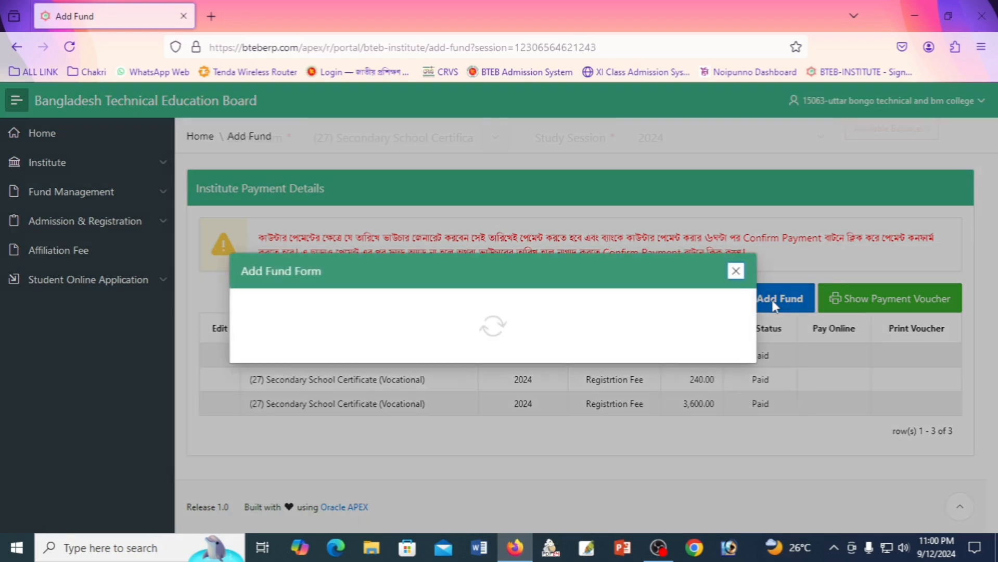
left_click(458, 349)
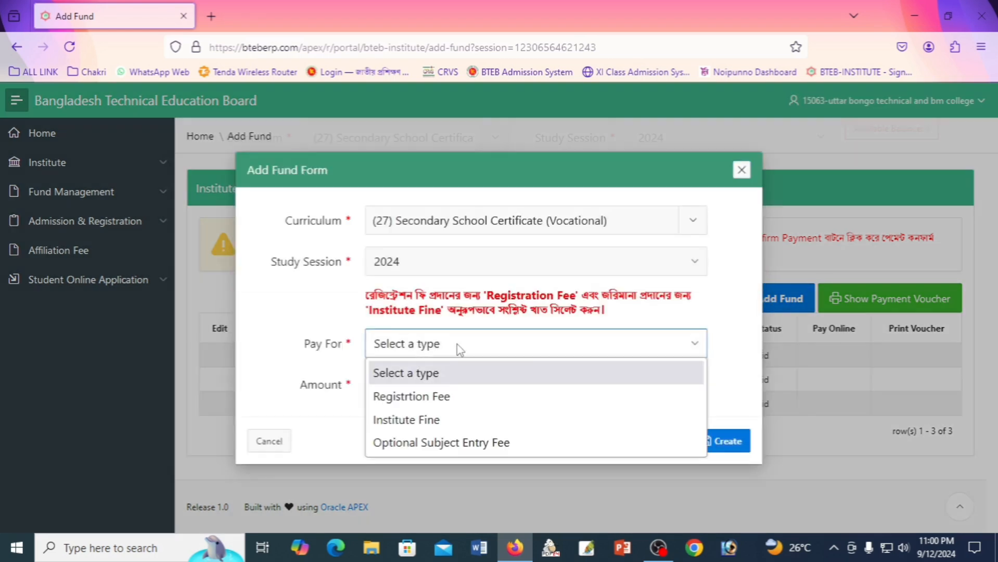
left_click(327, 289)
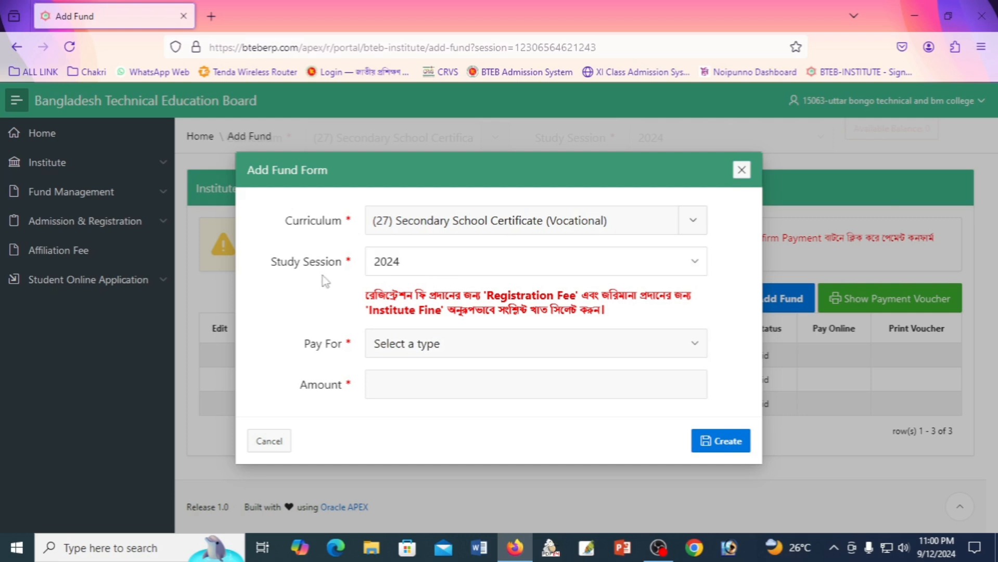
left_click(446, 350)
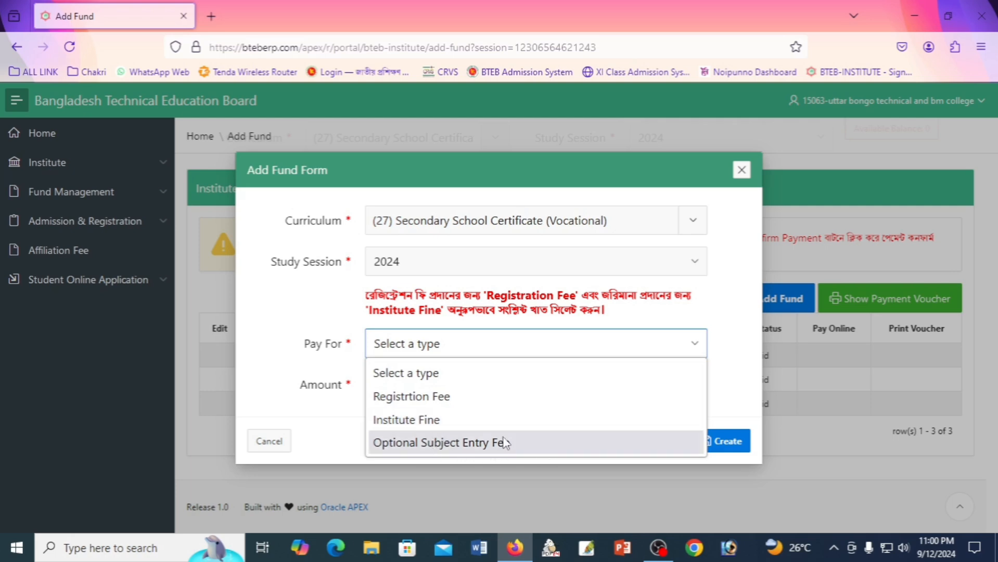
left_click(435, 397)
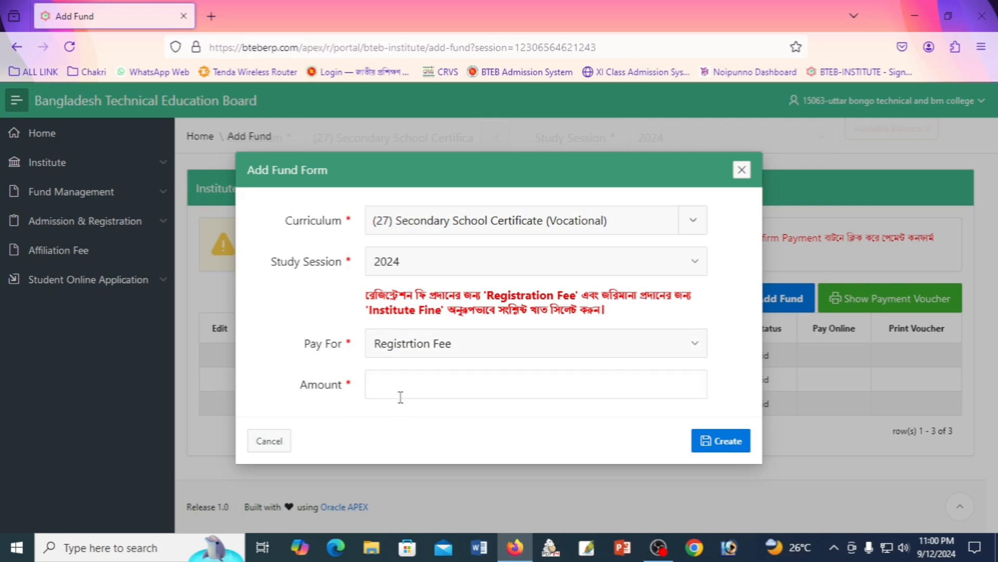
left_click(402, 392)
type("240")
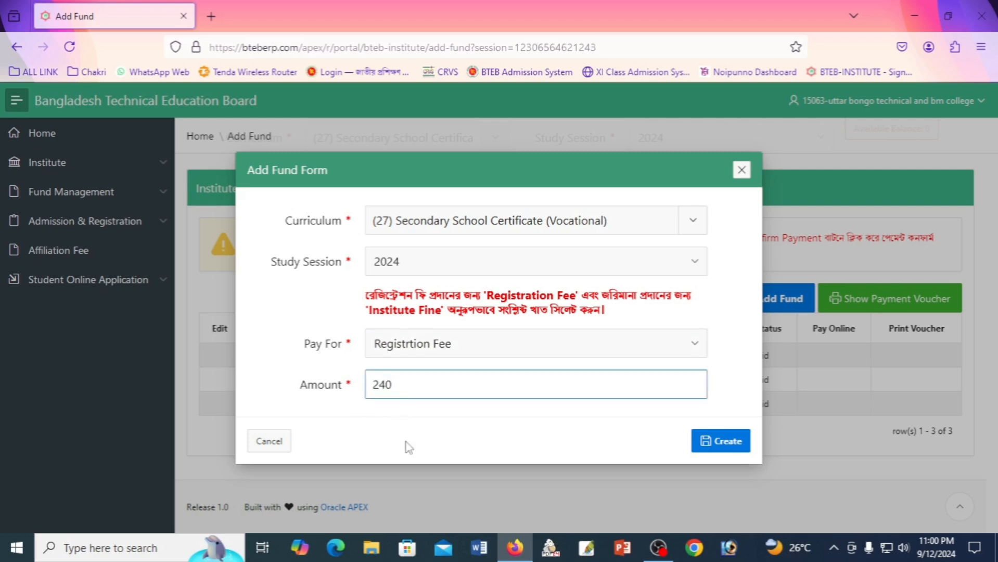
left_click(472, 428)
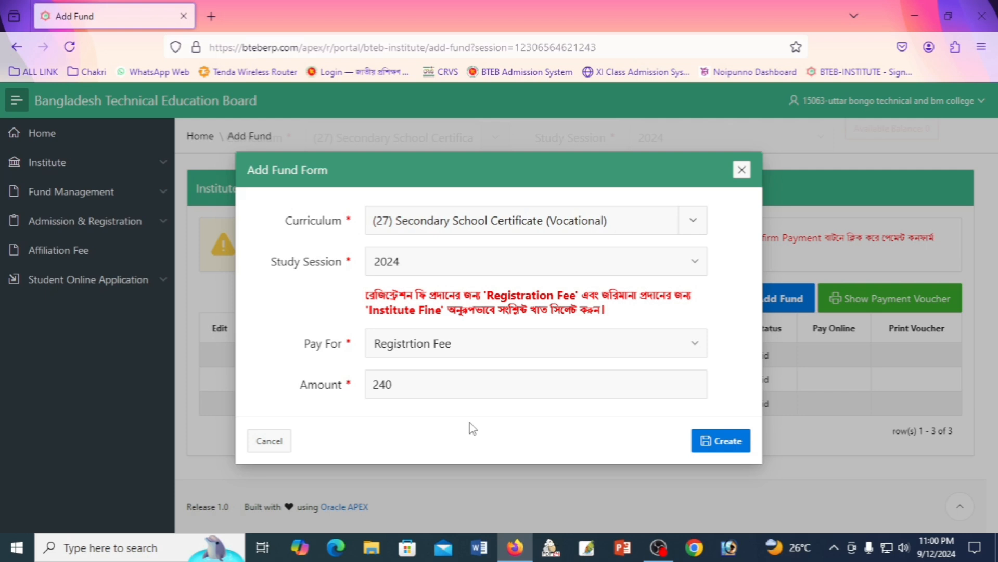
left_click(723, 446)
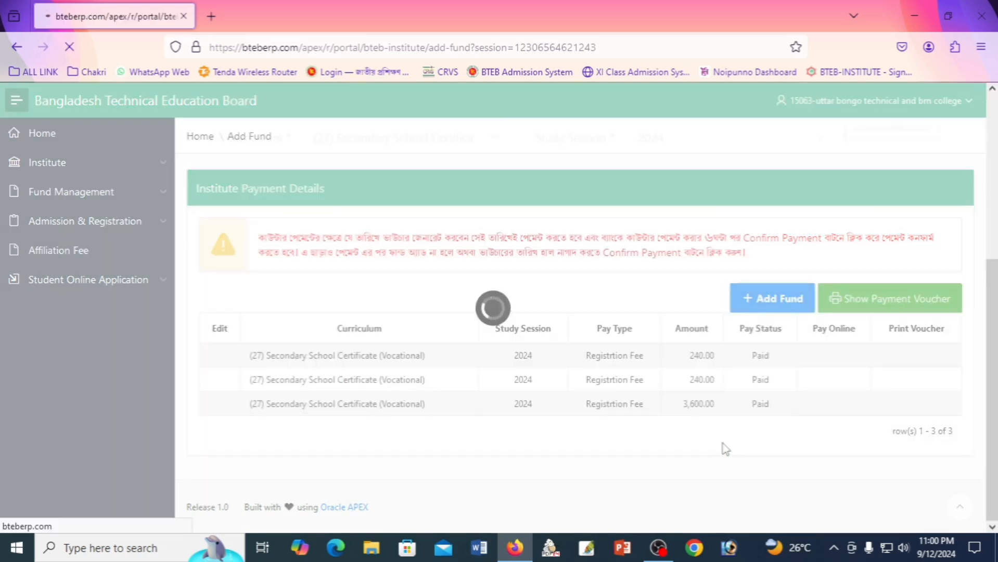
scroll(676, 395, "down", 5)
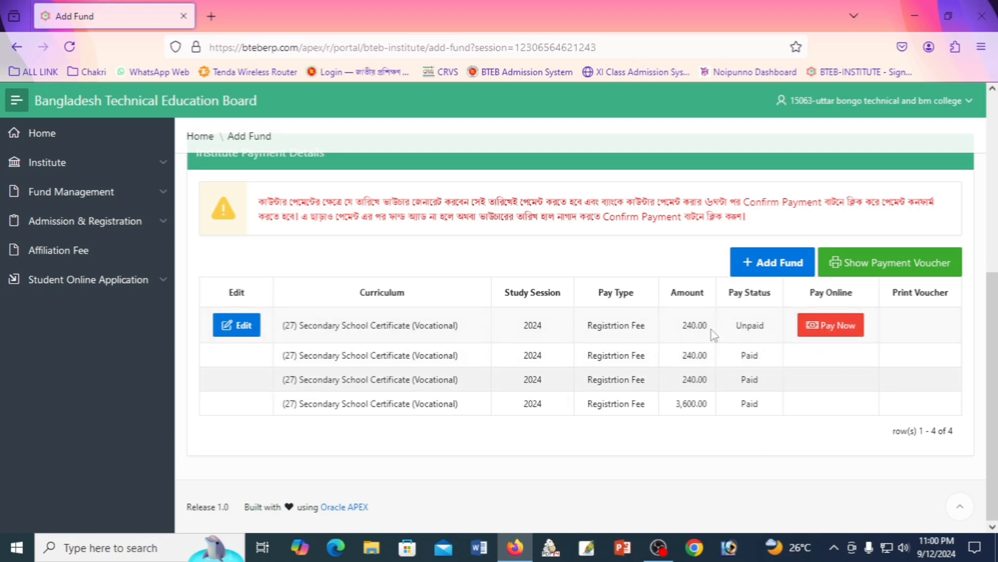
Start online payment of the 240.00 fee and compare Card, Mobile Banking and Internet Banking, ending on Mobile Banking.
left_click(827, 333)
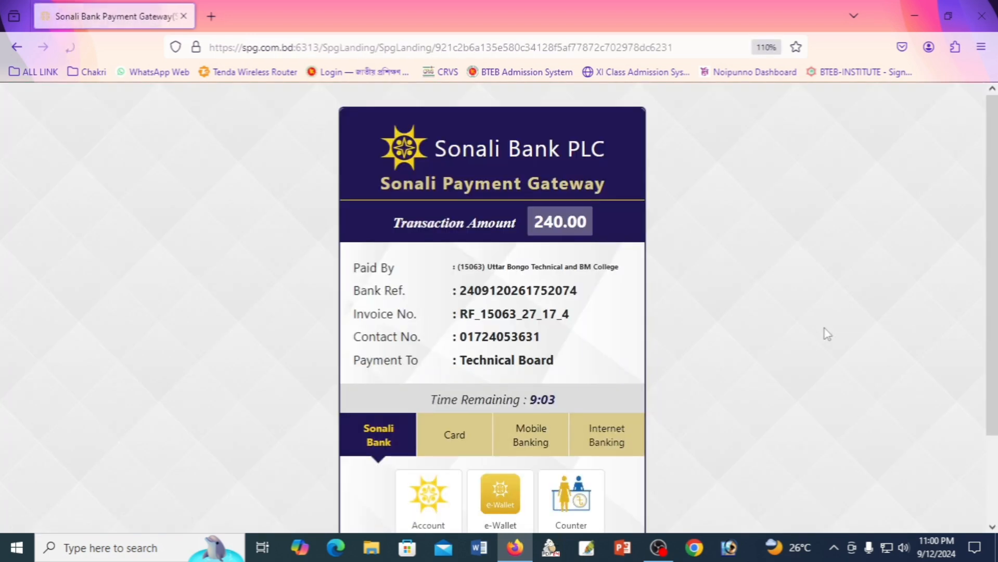
scroll(811, 335, "down", 2)
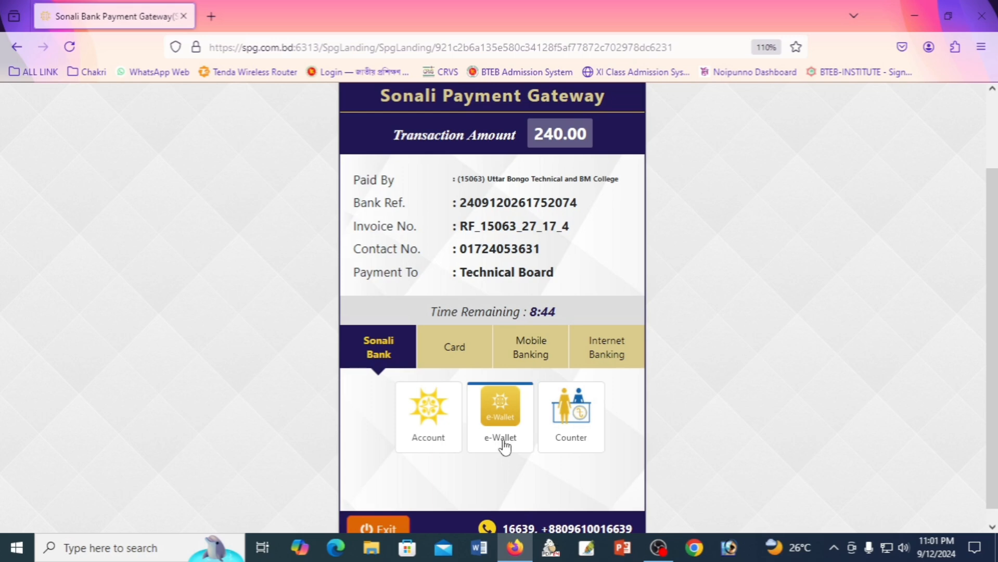
left_click(466, 358)
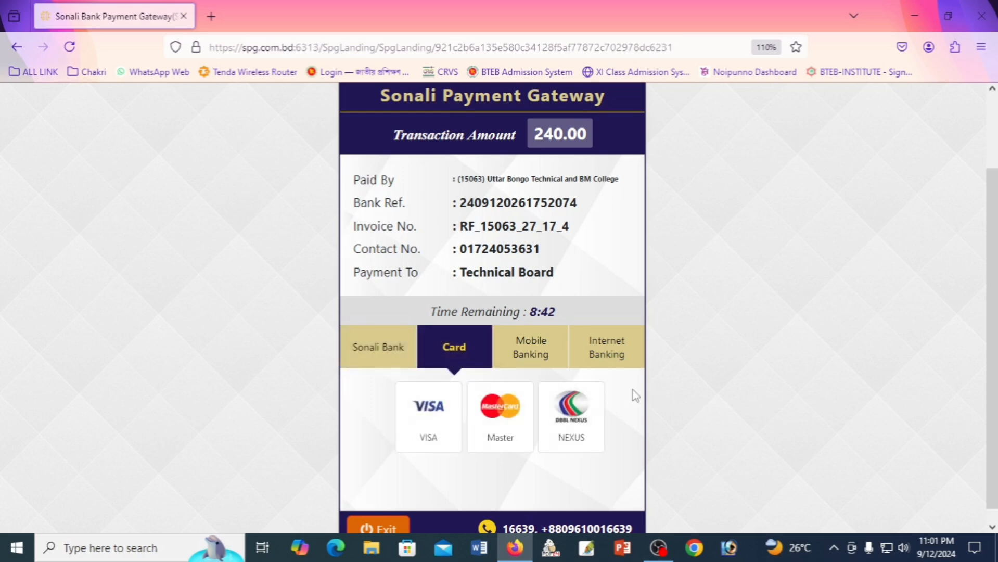
scroll(634, 395, "down", 1)
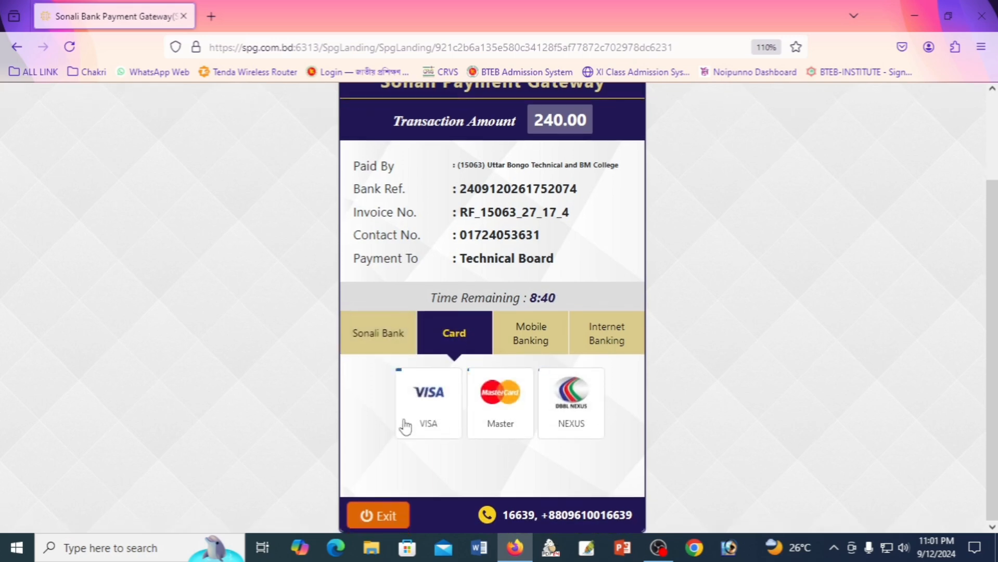
left_click(528, 344)
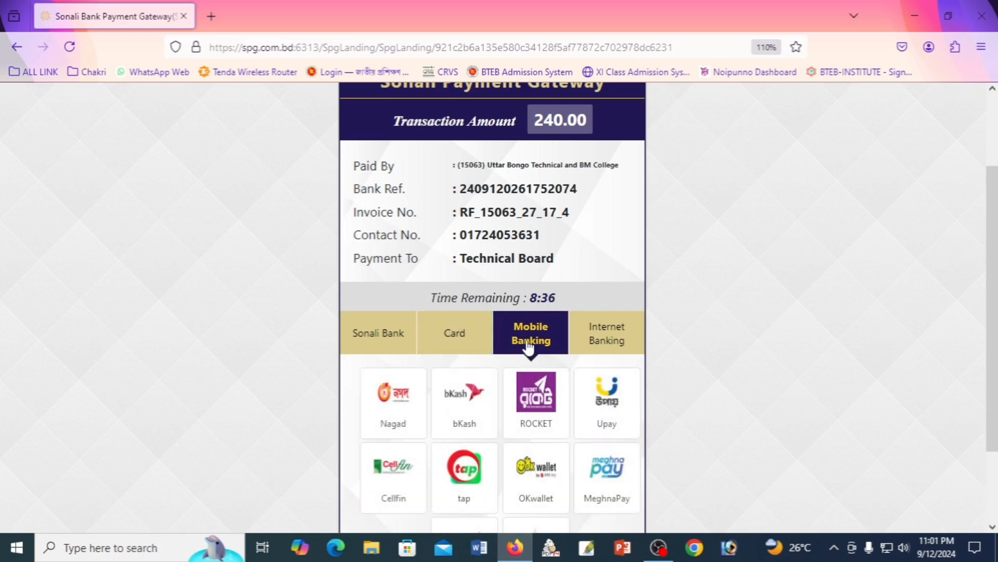
scroll(615, 404, "down", 3)
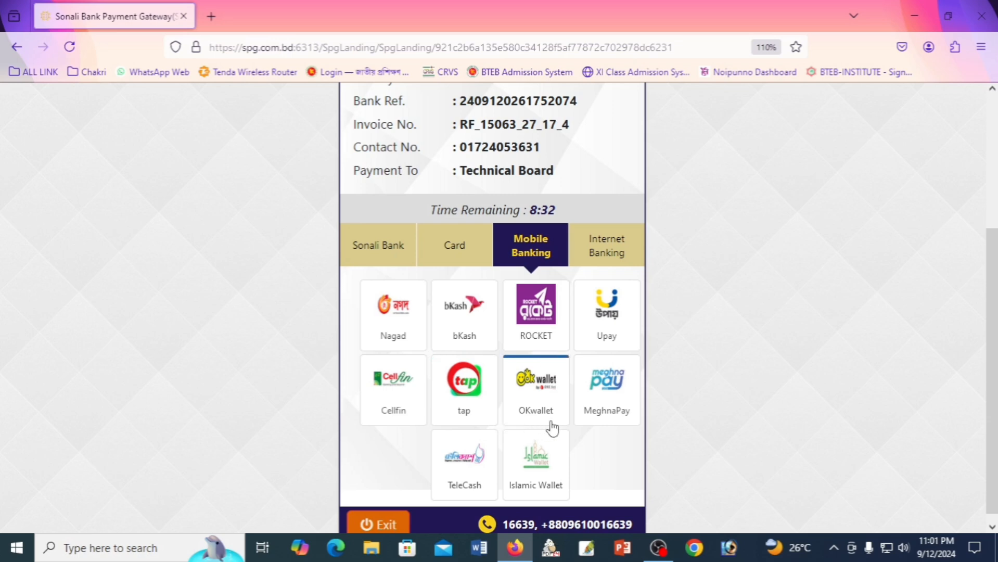
scroll(614, 456, "up", 2)
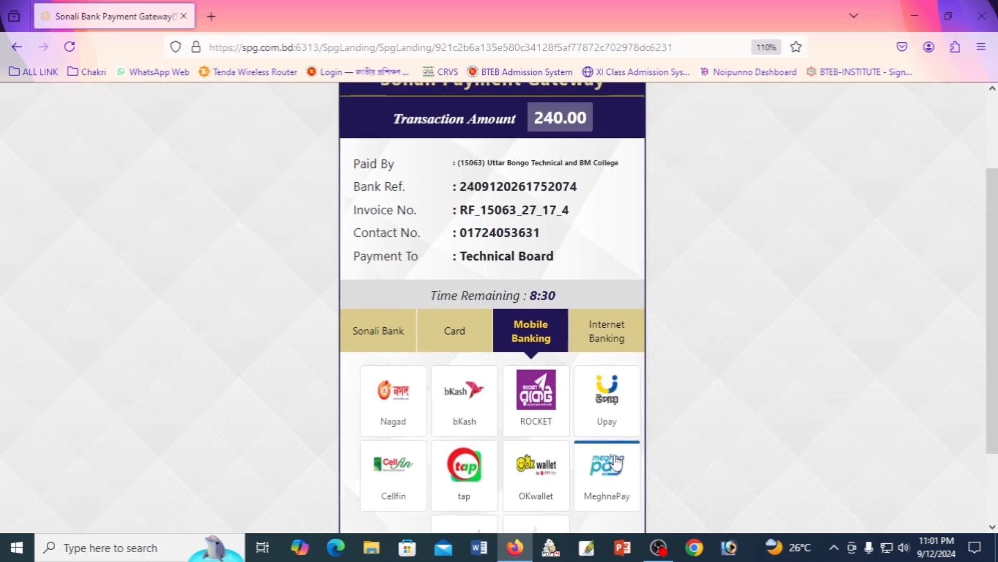
scroll(614, 456, "down", 2)
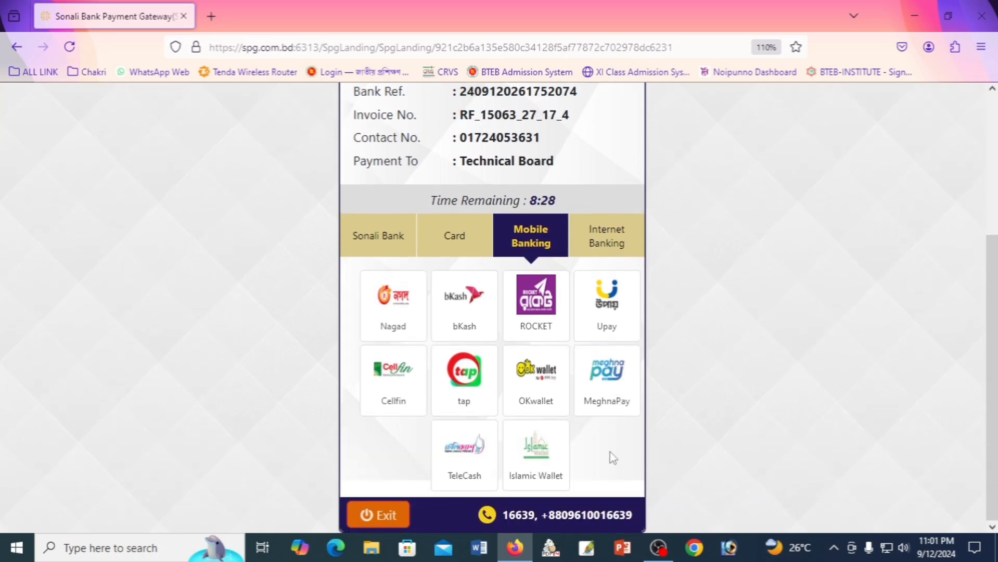
left_click(603, 248)
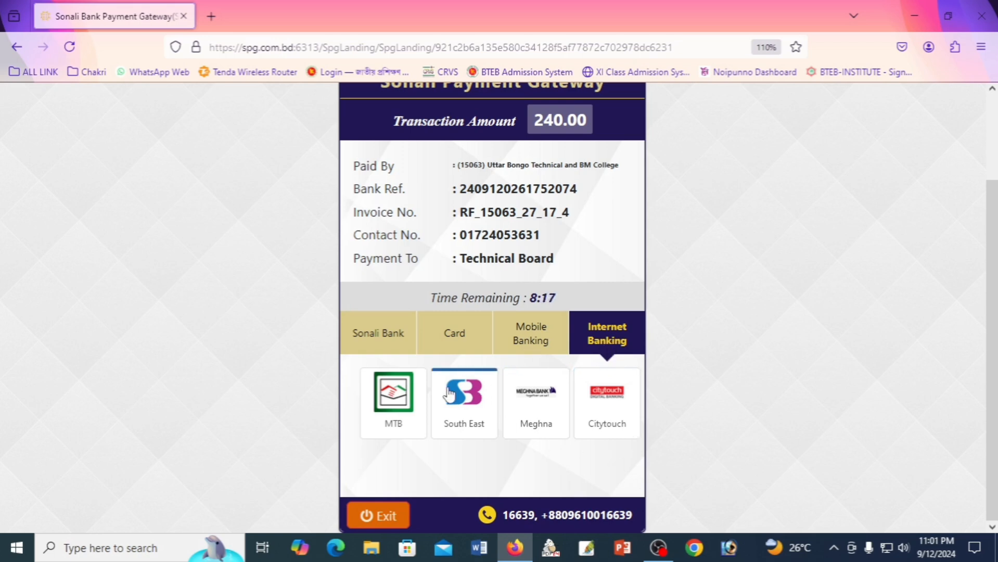
left_click(529, 337)
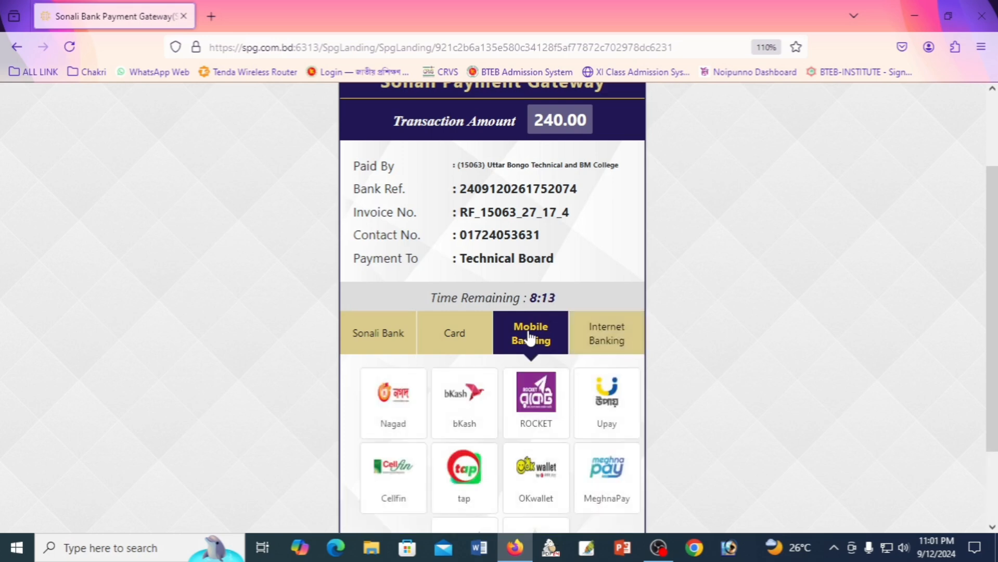
scroll(544, 333, "down", 2)
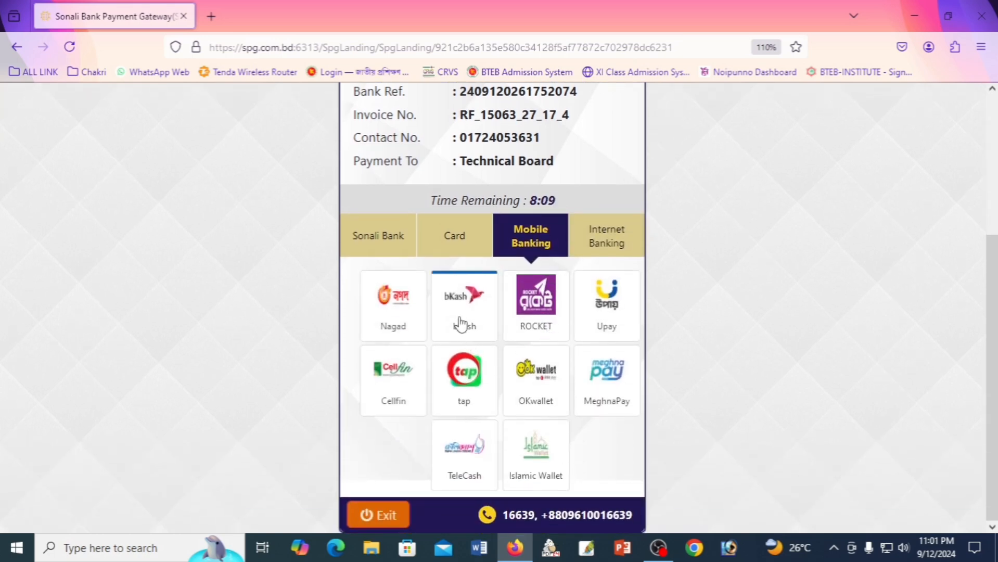
Choose bKash to pay the 243.24 fee, accepting the 3.24 processing charge.
left_click(460, 323)
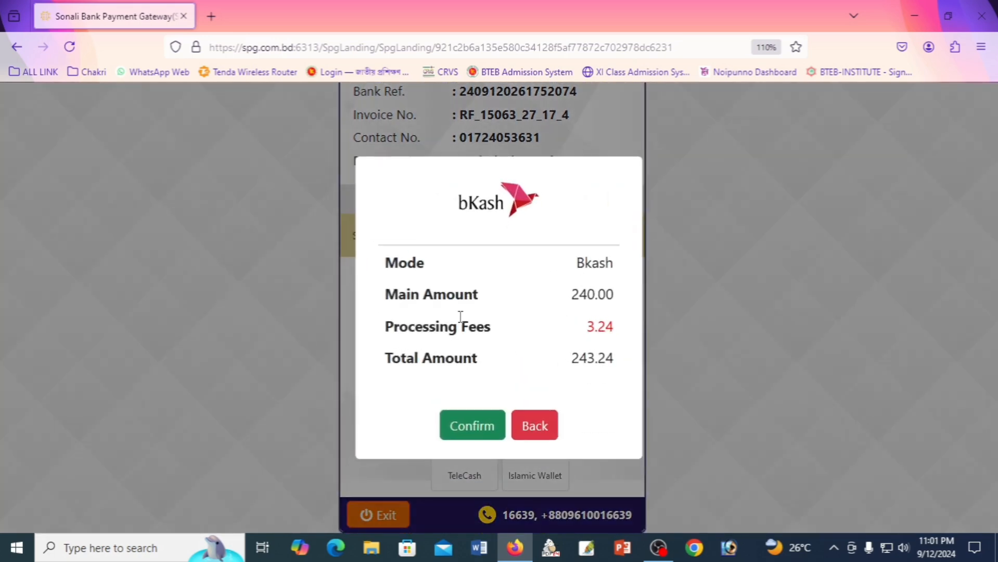
left_click(472, 425)
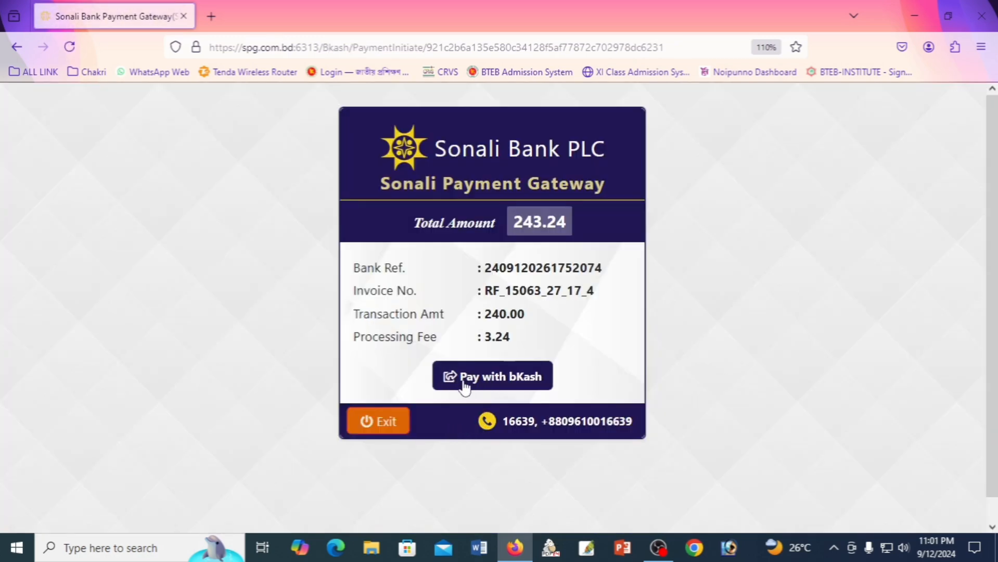
left_click(520, 384)
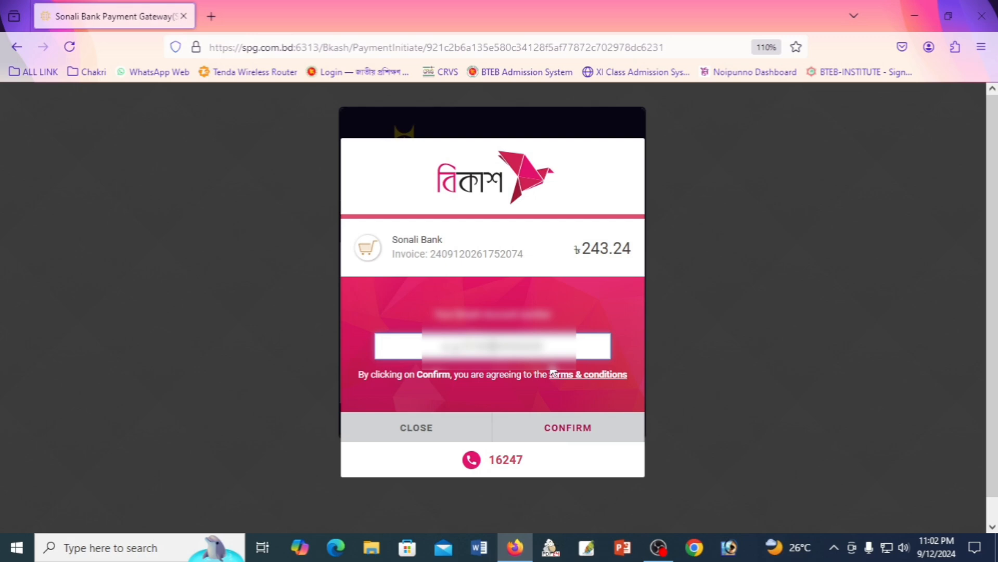
Enter the bKash wallet number, verification code and PIN to authorize the payment.
type("017")
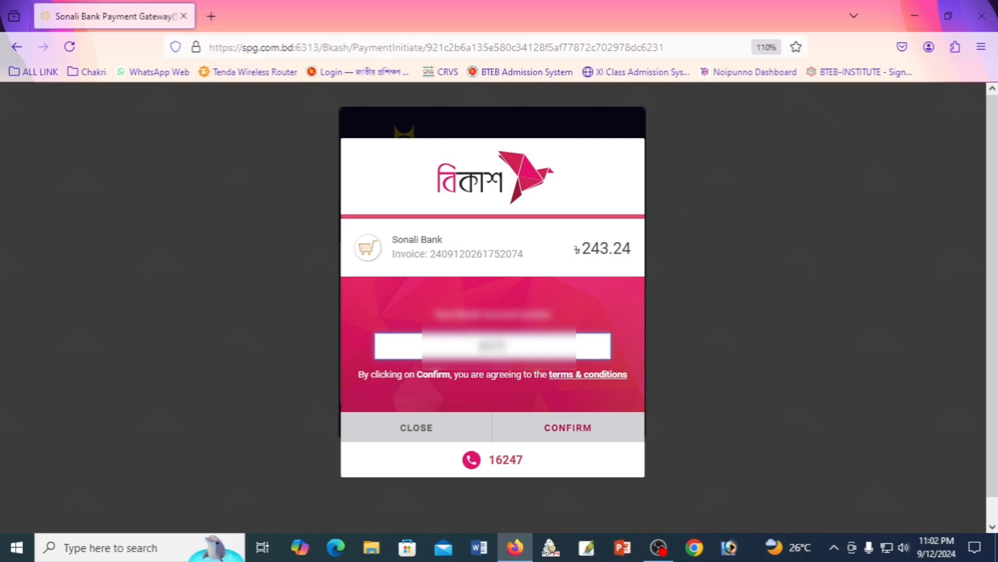
type("••")
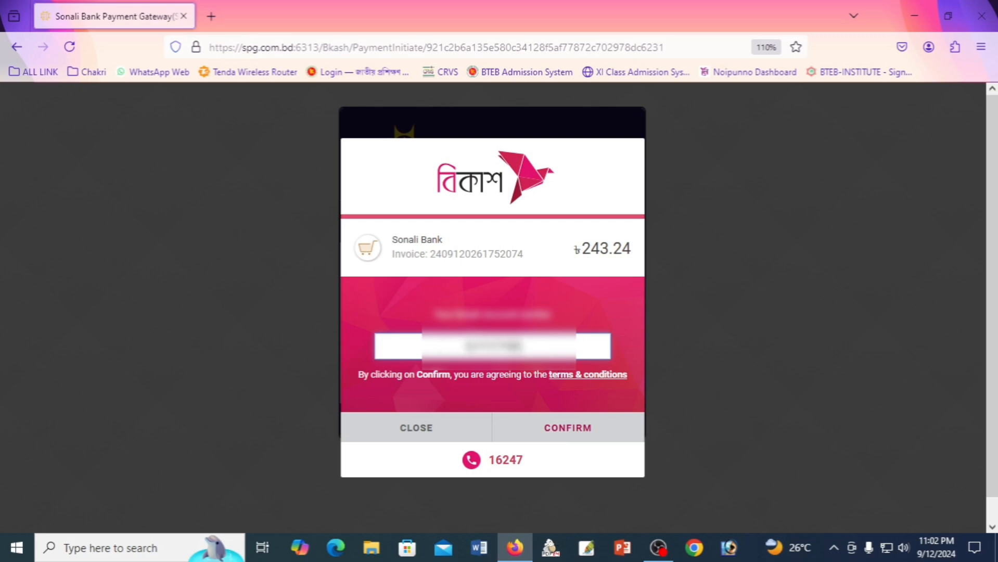
type("••")
left_click(571, 431)
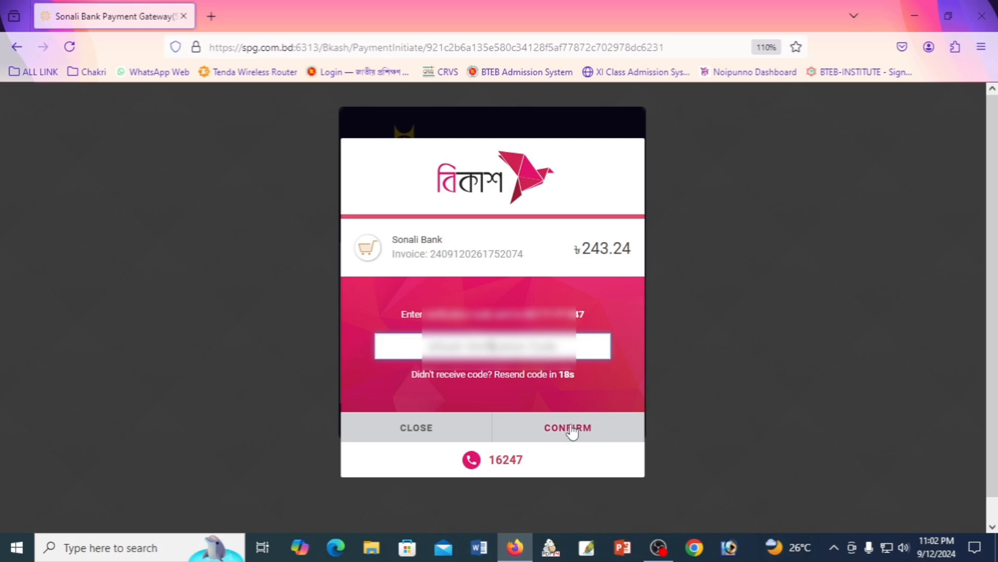
type("••")
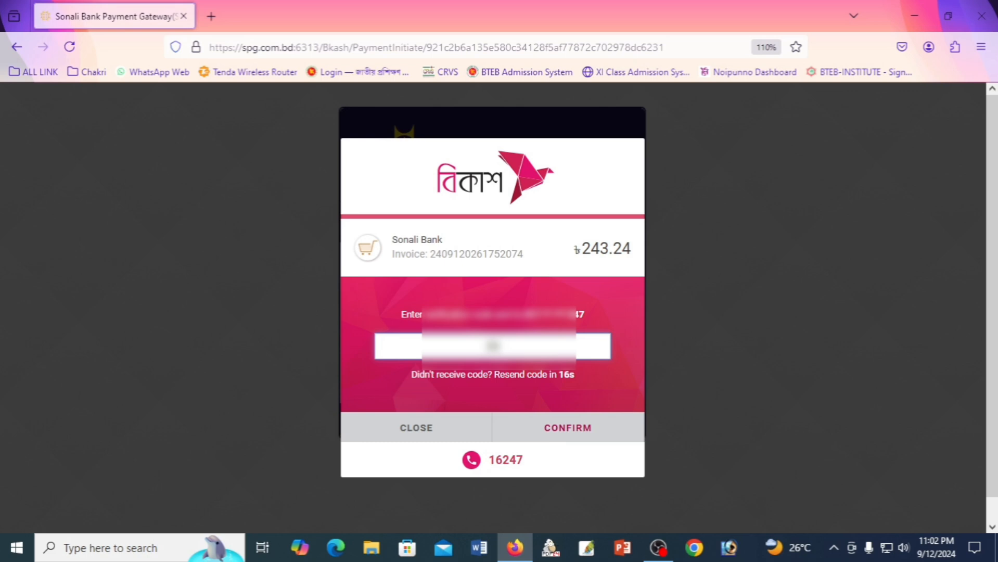
type("•••")
left_click(565, 429)
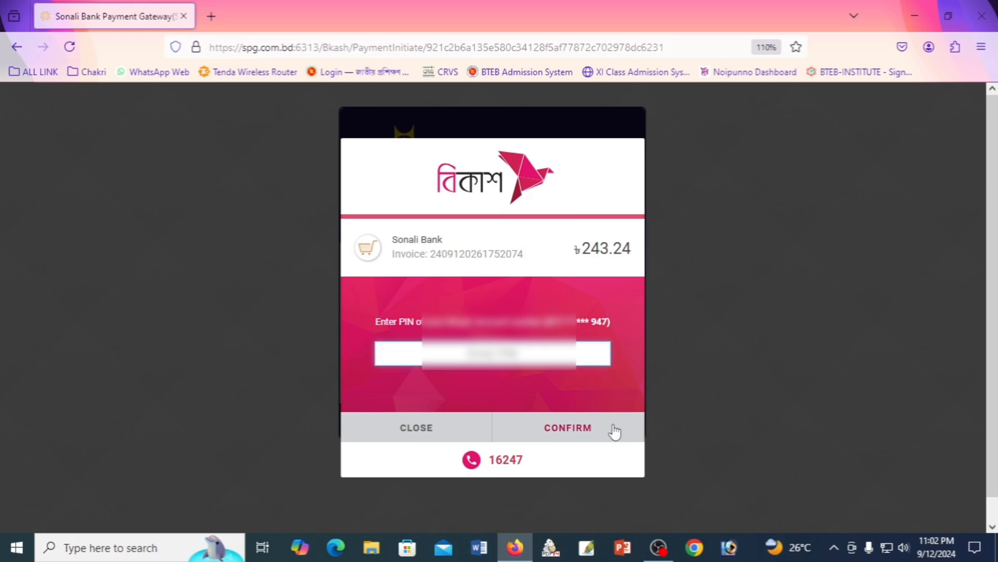
type("•••••")
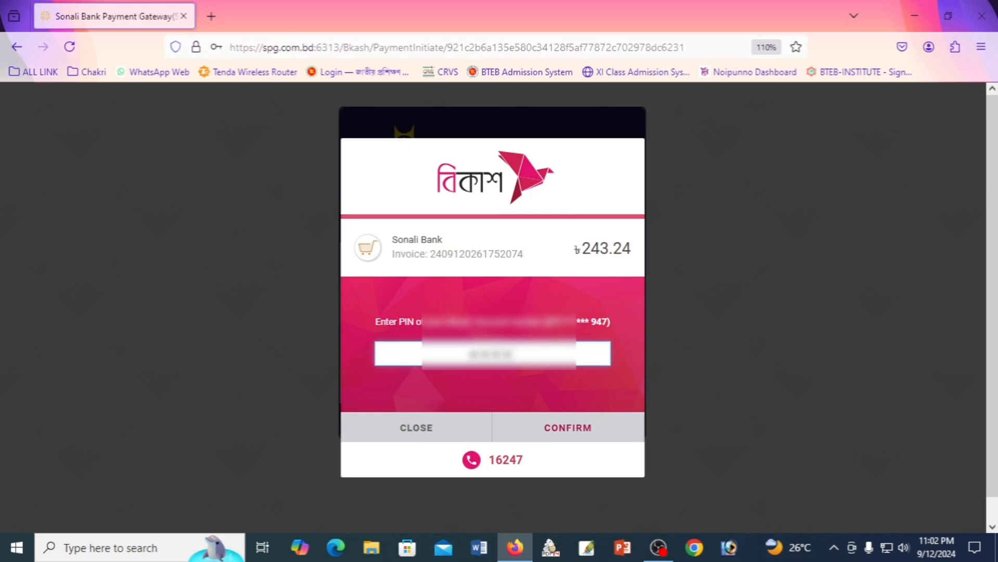
left_click(568, 429)
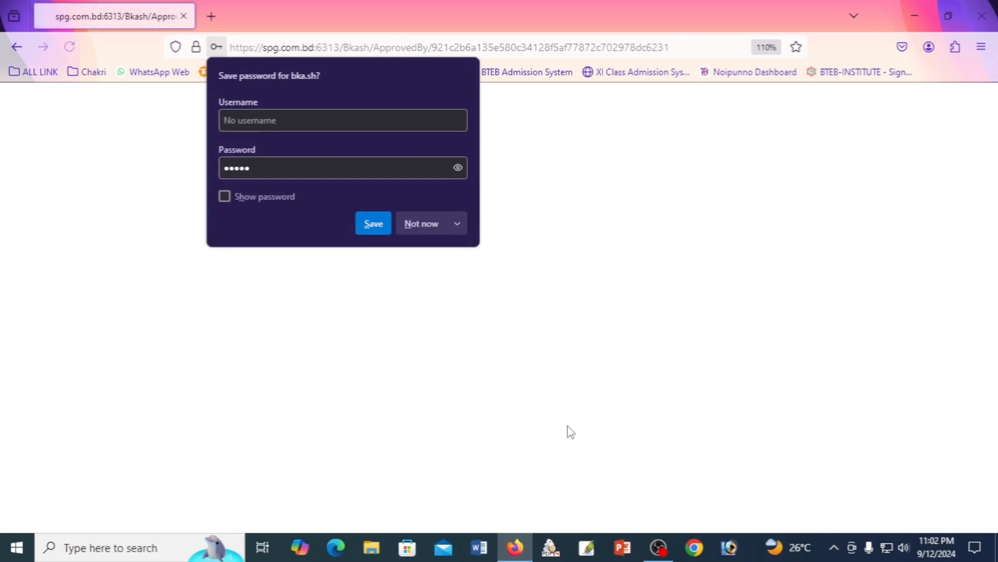
Decline saving the bKash password and leave the payment success page for the portal.
left_click(431, 225)
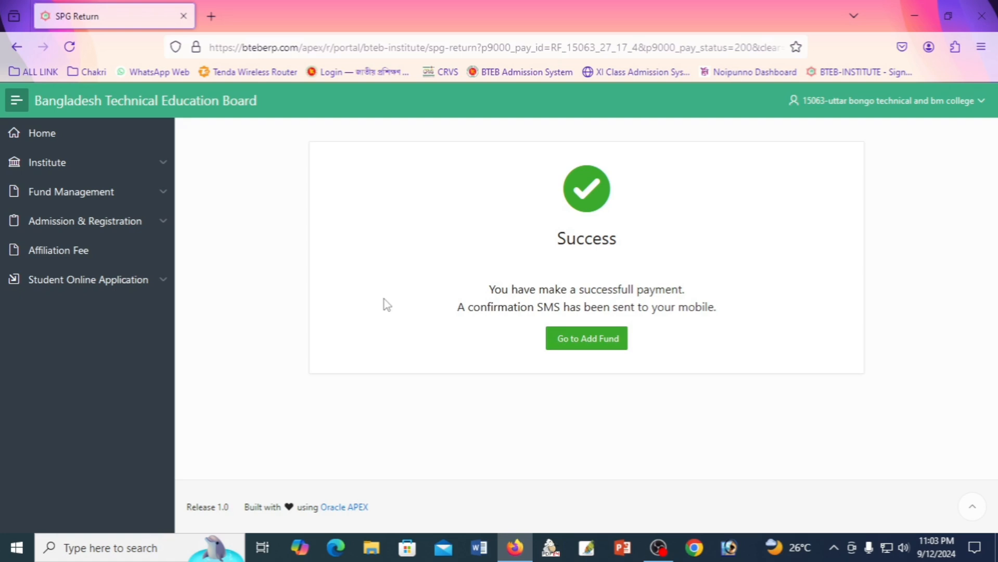
left_click(81, 228)
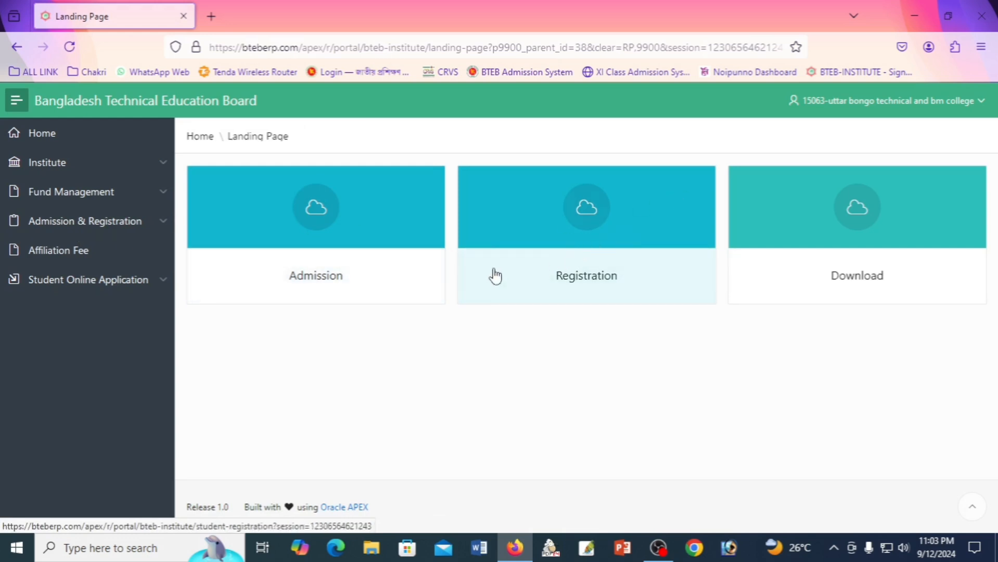
Filter student registration to SSC (Vocational), session 2024, trade (88) IT Support and IoT Basics.
left_click(588, 257)
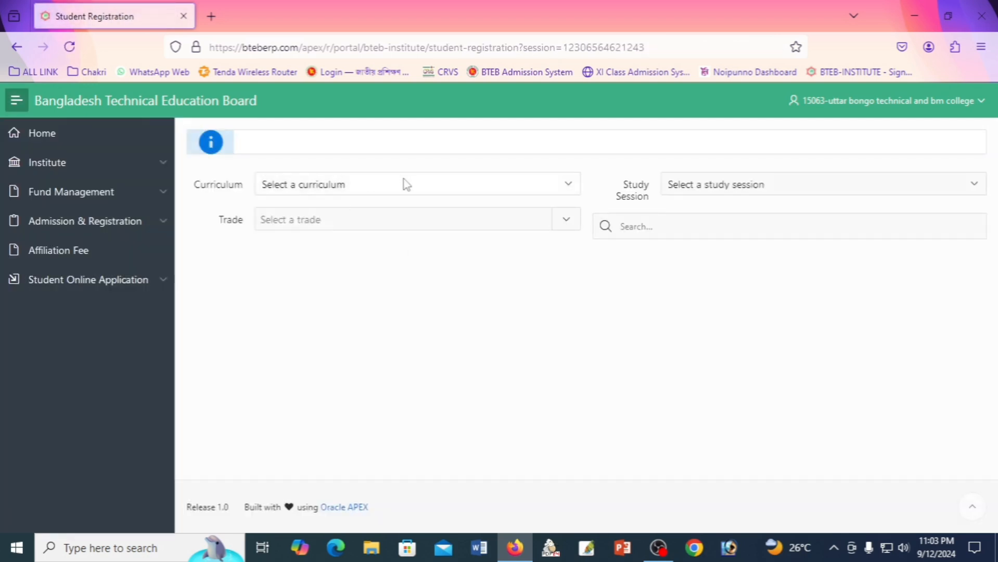
left_click(406, 184)
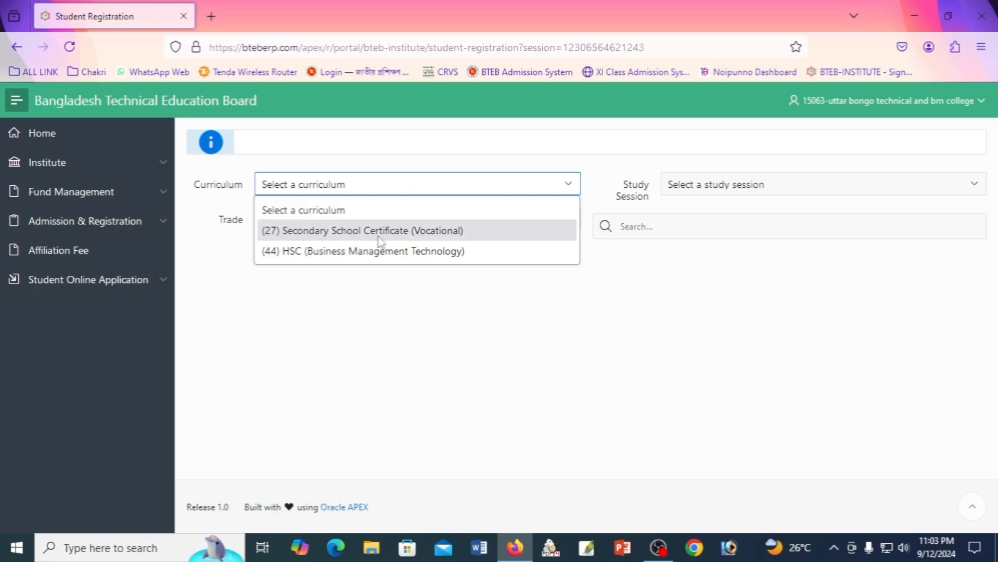
left_click(418, 239)
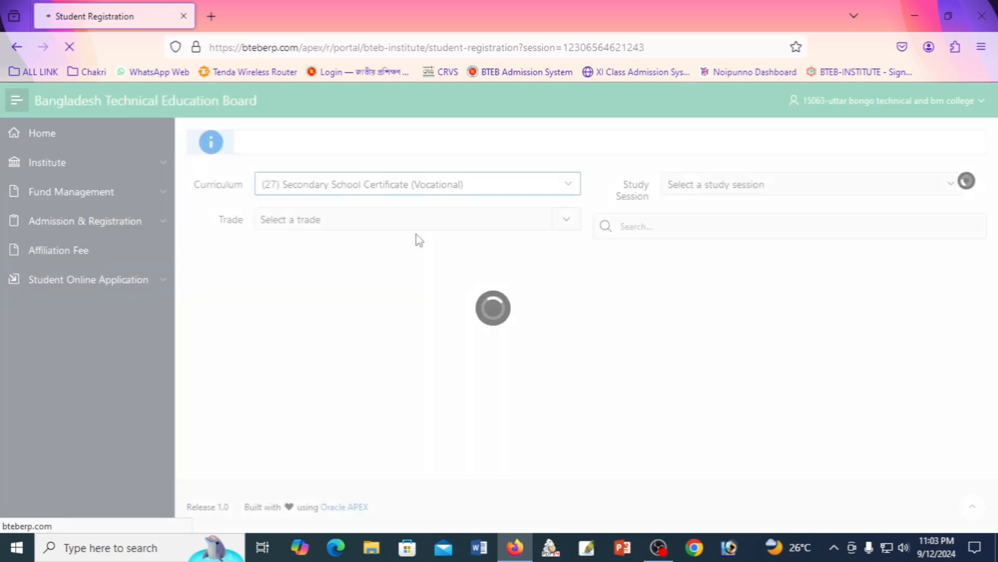
left_click(739, 185)
left_click(721, 230)
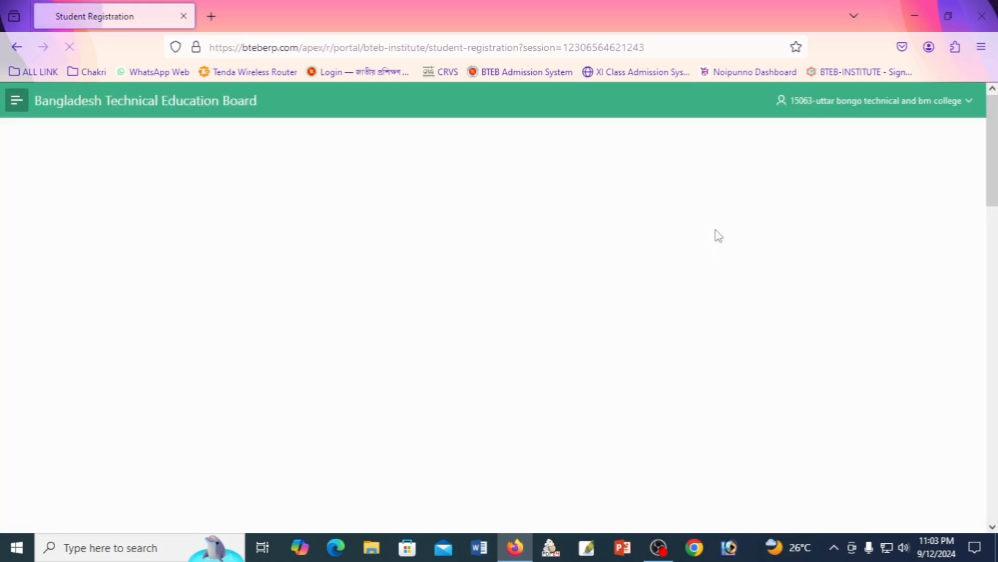
left_click(327, 255)
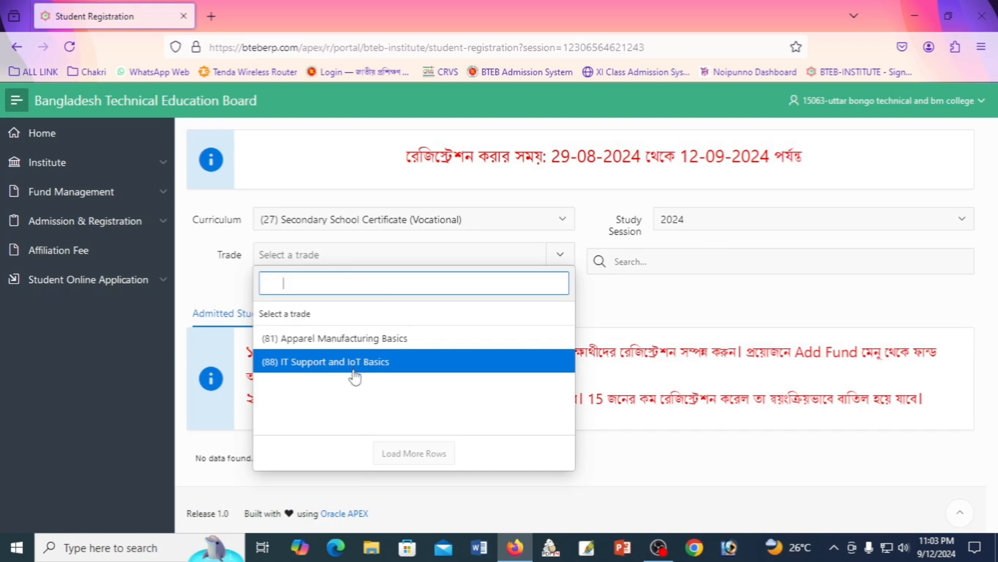
left_click(385, 363)
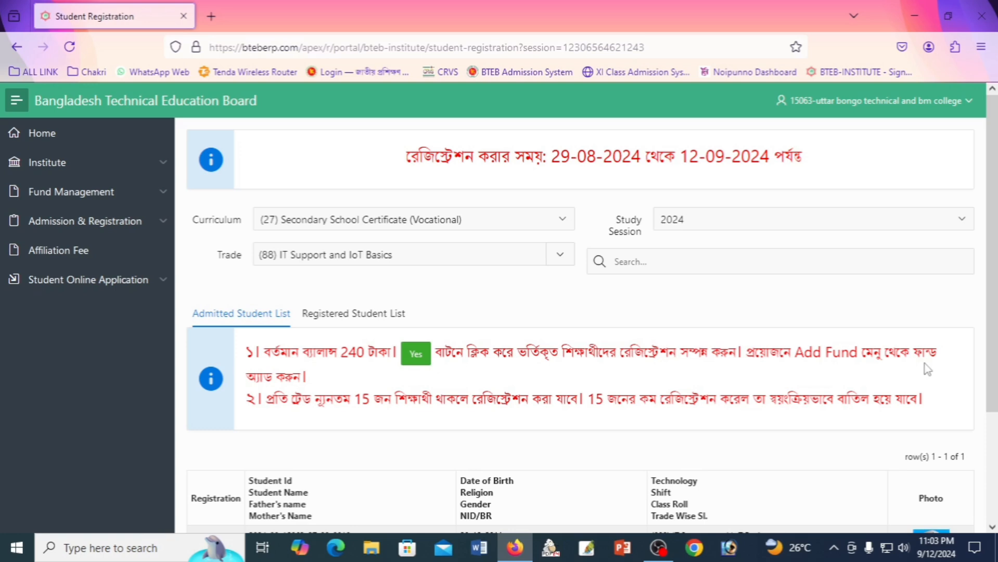
Register the listed admitted student and view the Registered Student List.
scroll(447, 386, "down", 2)
scroll(573, 429, "down", 3)
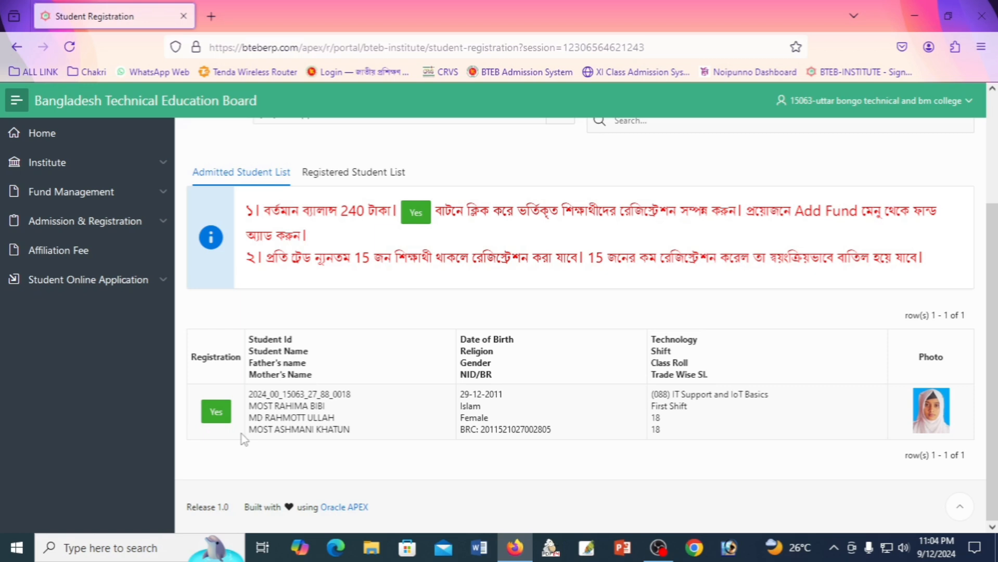
left_click(219, 414)
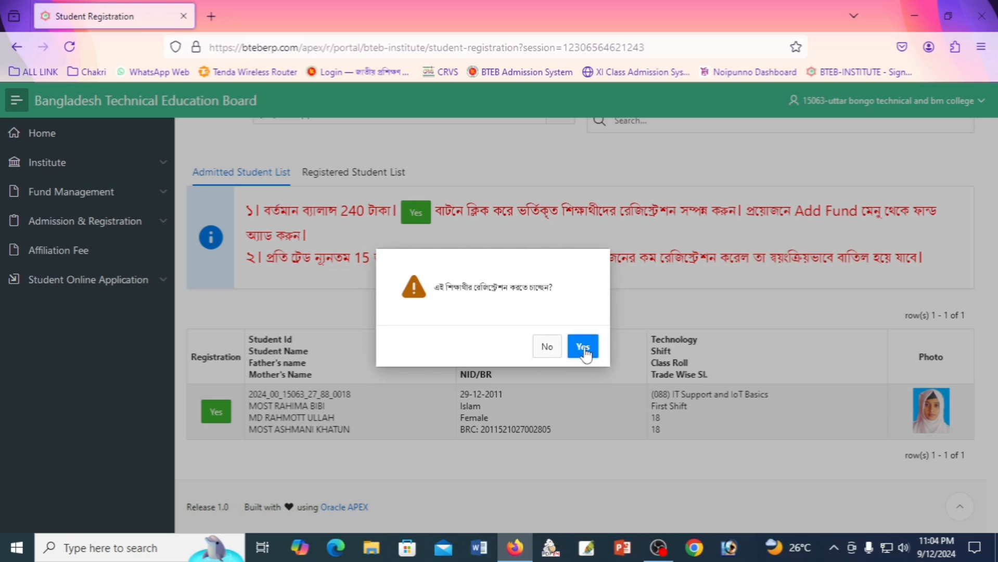
left_click(584, 349)
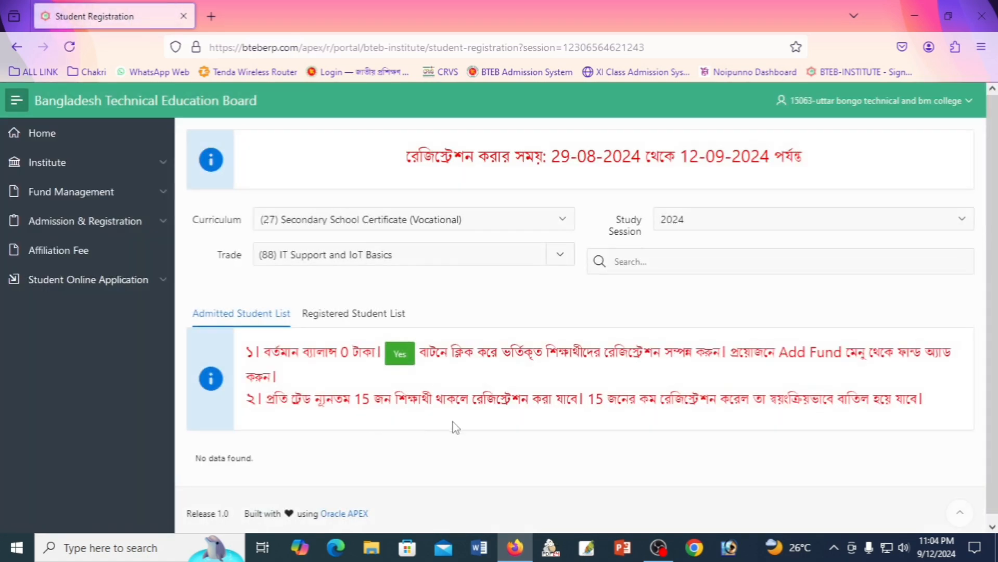
scroll(494, 386, "down", 1)
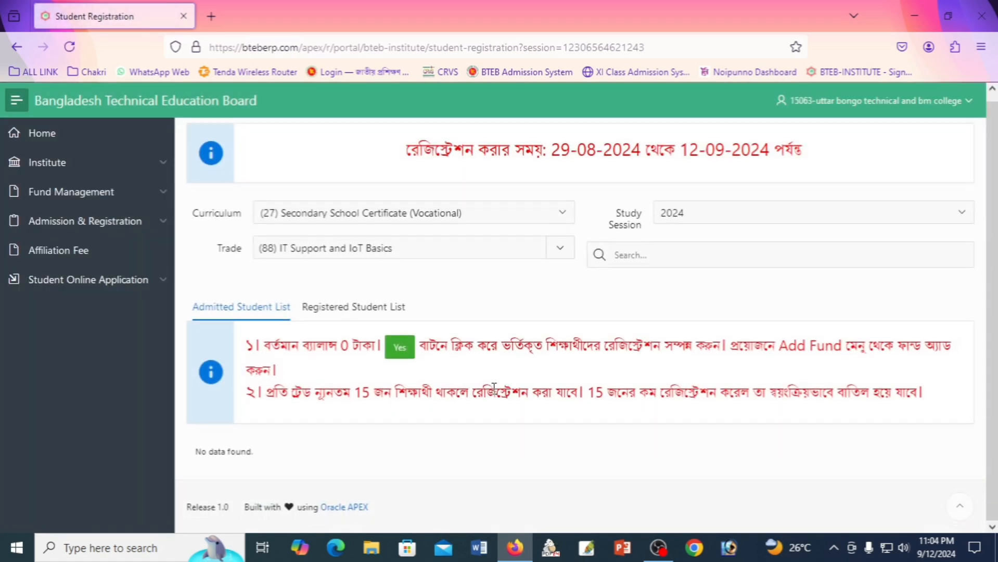
left_click(353, 307)
scroll(815, 311, "down", 7)
scroll(815, 312, "down", 5)
Open the Student Entry Report from the Admission & Registration page.
left_click(129, 223)
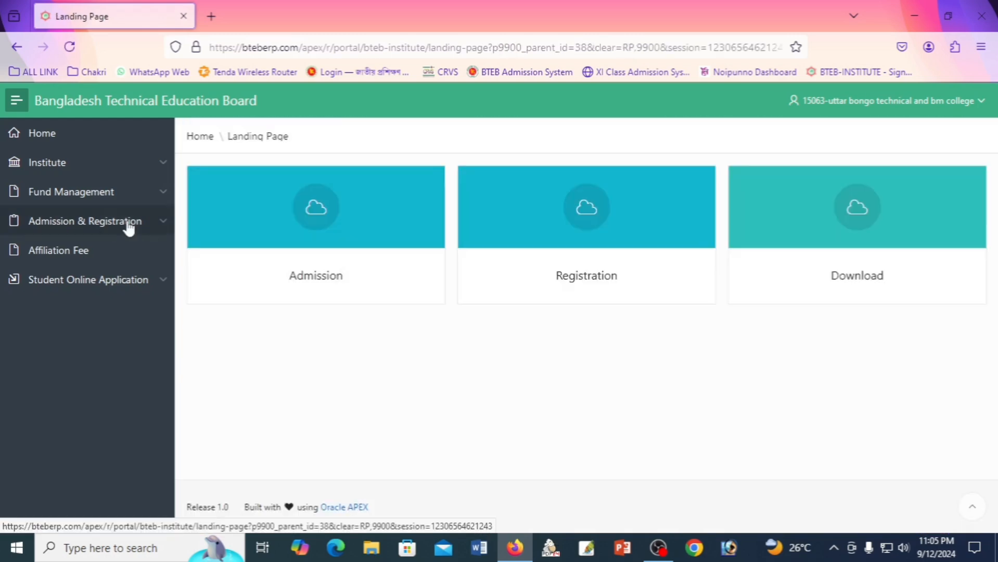
left_click(387, 236)
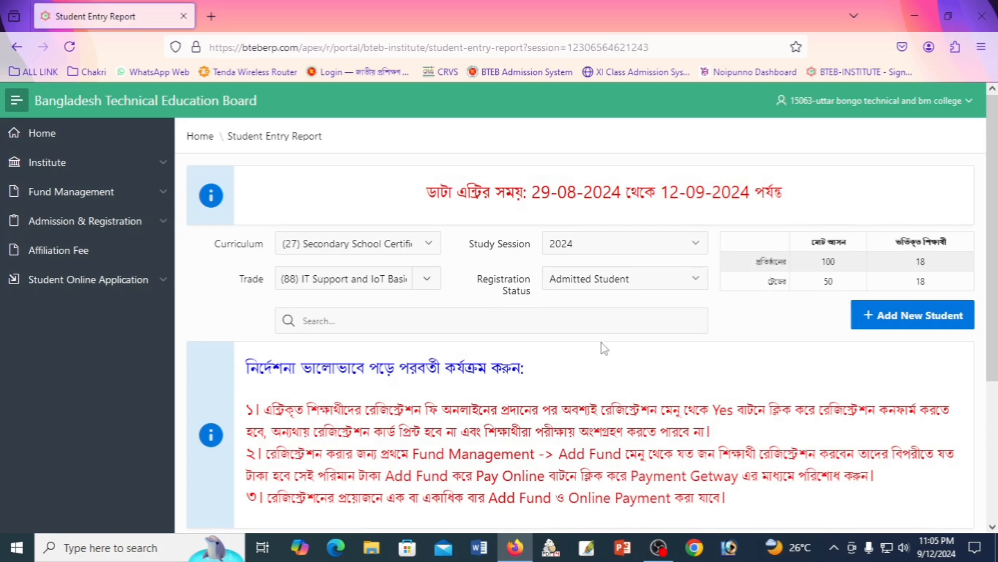
scroll(603, 347, "down", 4)
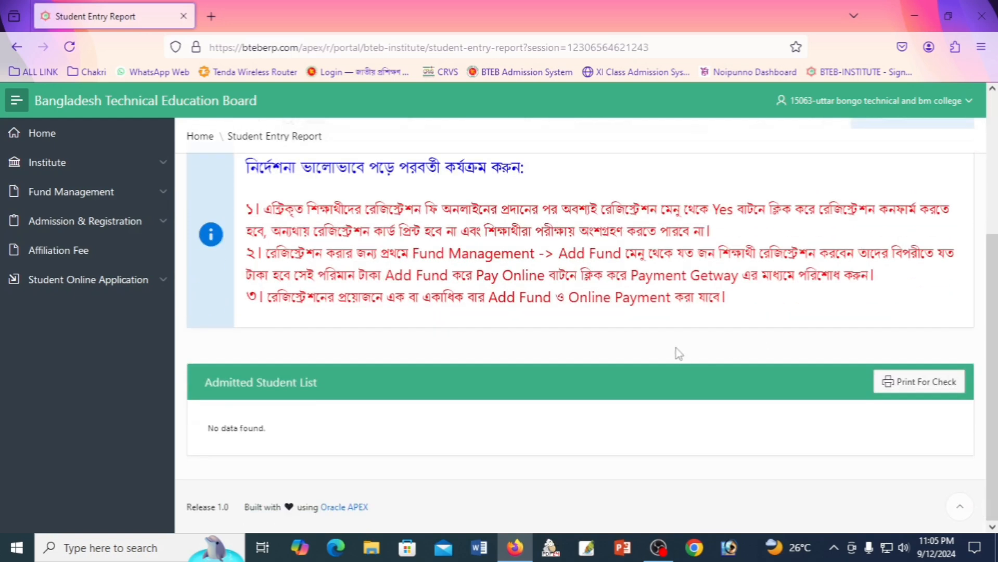
scroll(676, 350, "up", 2)
scroll(588, 348, "up", 2)
Filter the report to Registered Student status and review all 18 listed students.
left_click(588, 278)
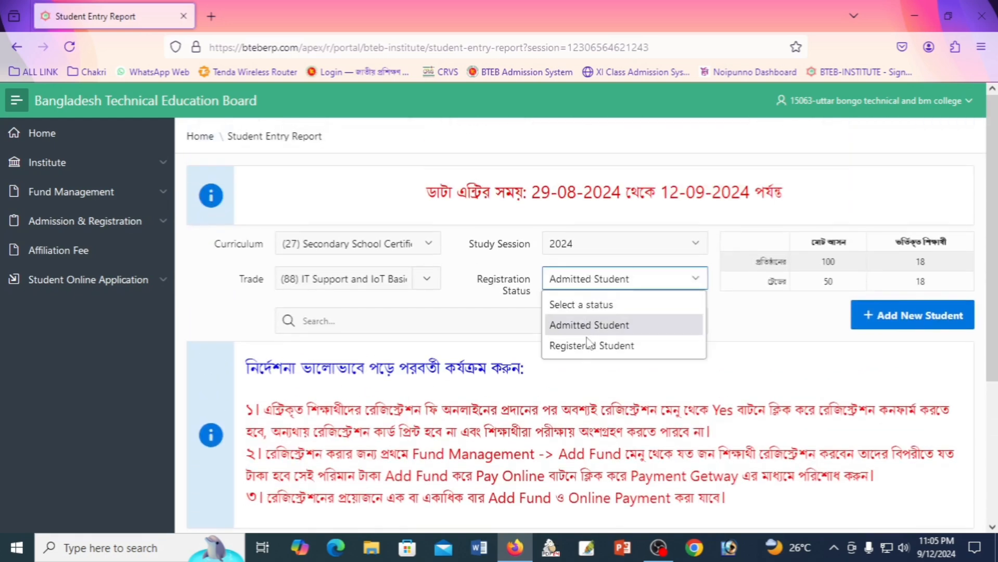
left_click(588, 344)
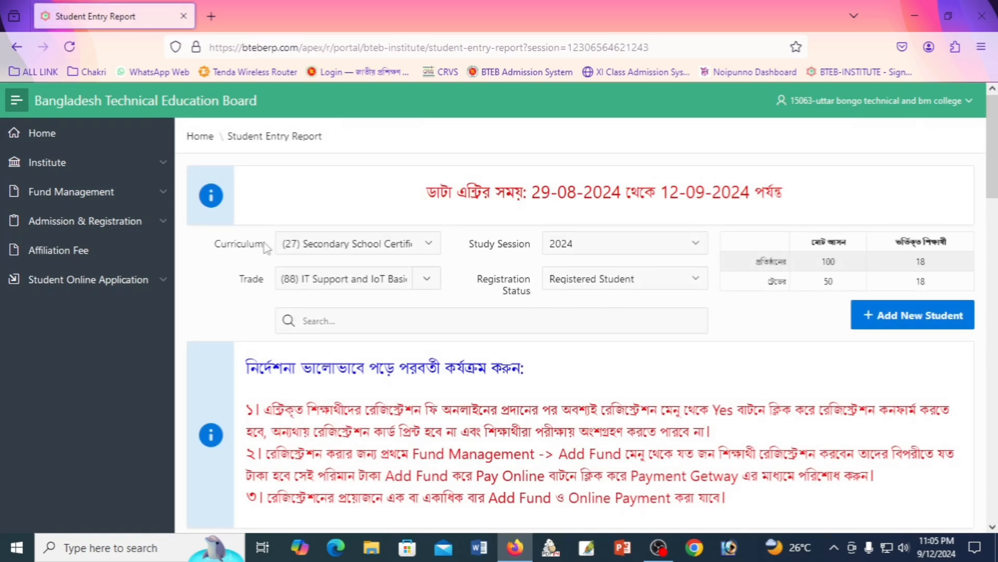
scroll(670, 349, "down", 7)
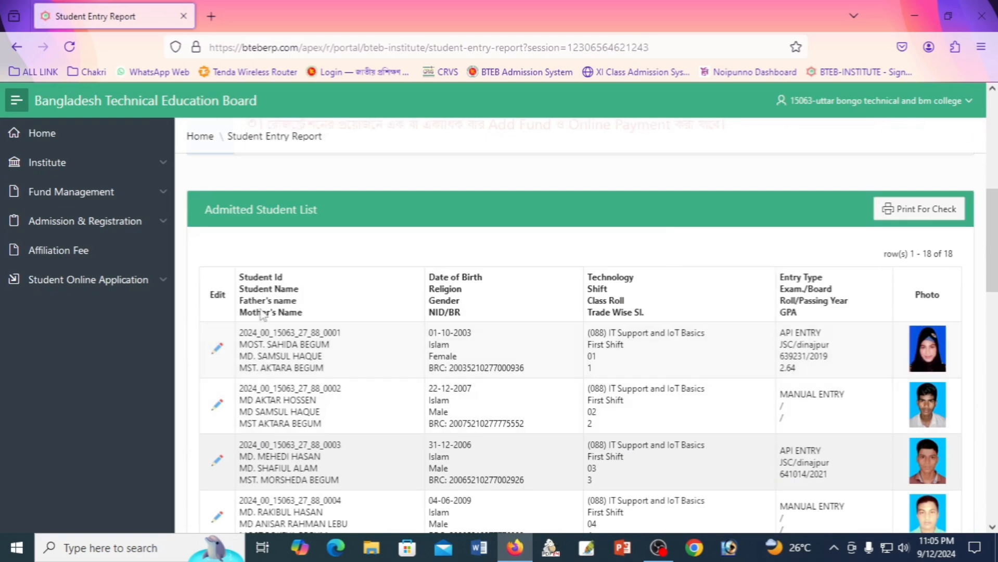
scroll(660, 416, "down", 2)
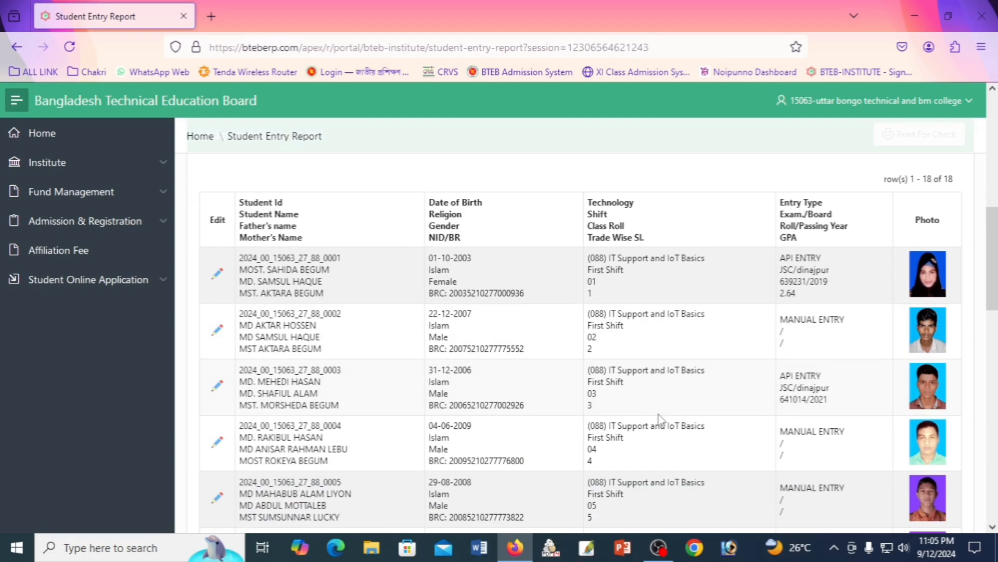
scroll(658, 419, "down", 3)
scroll(755, 382, "up", 7)
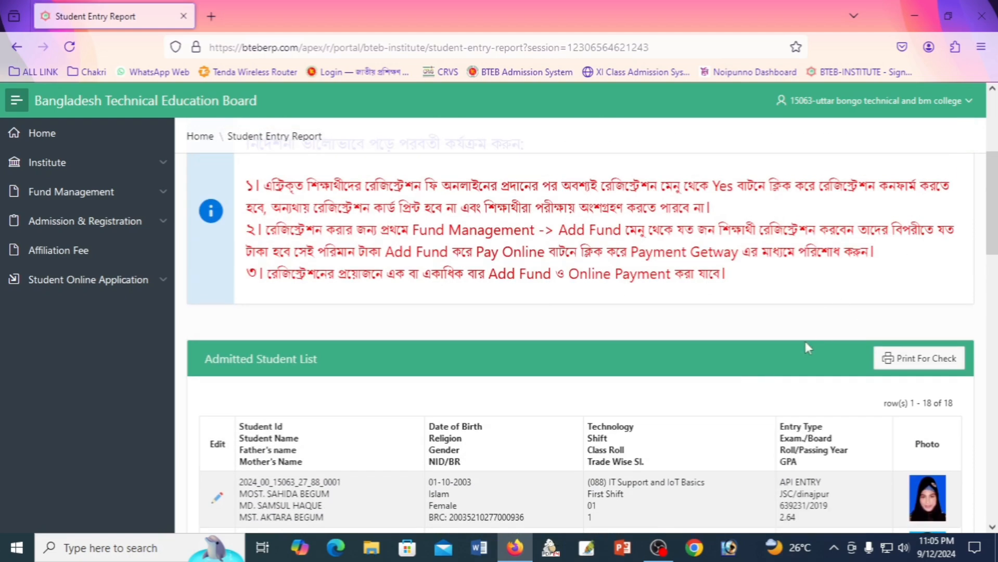
scroll(804, 343, "down", 15)
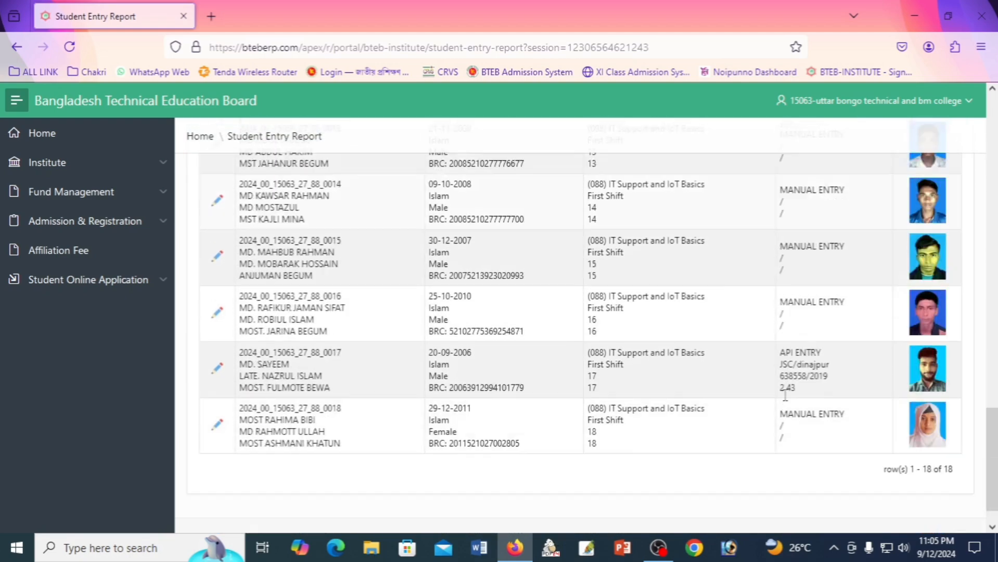
scroll(977, 252, "up", 12)
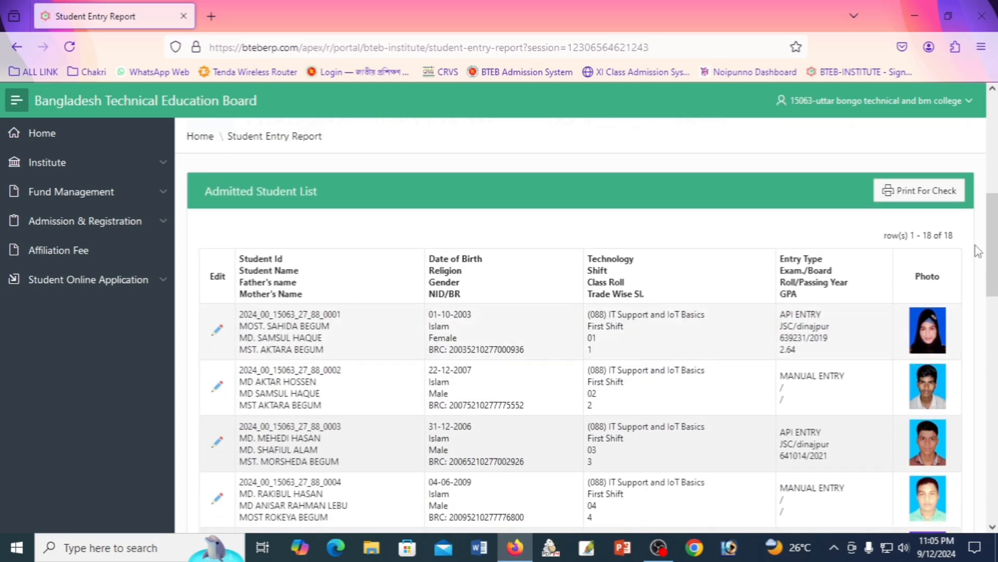
Save the report via Print For Check as PDF 'Student Entry Report 2024 ubt' on the Desktop.
left_click(944, 189)
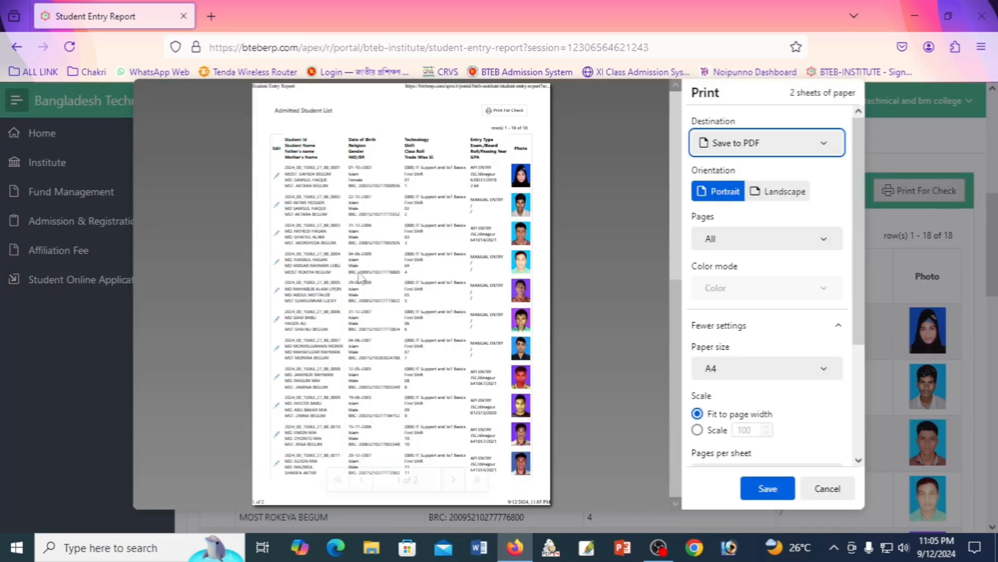
scroll(329, 274, "down", 5)
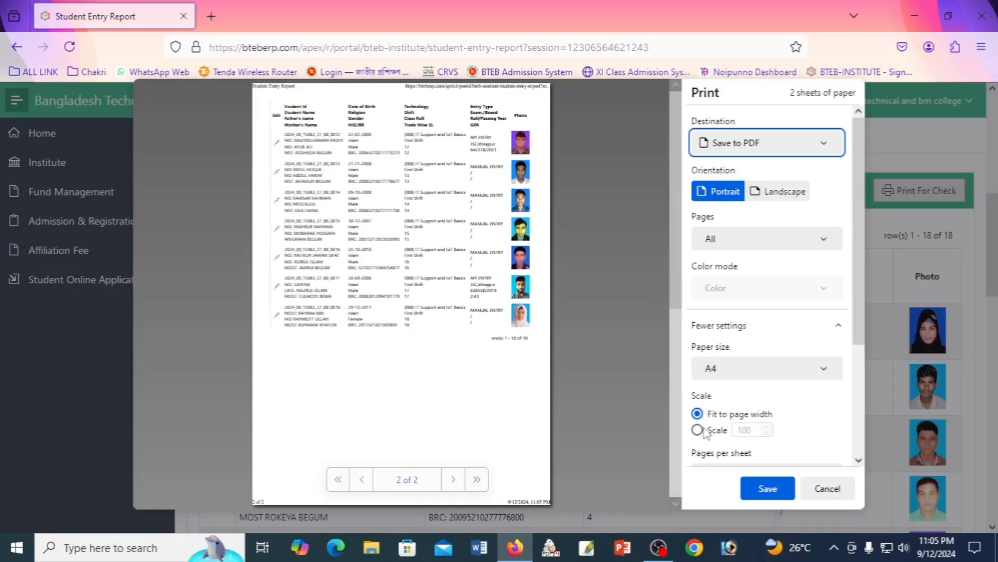
left_click(769, 489)
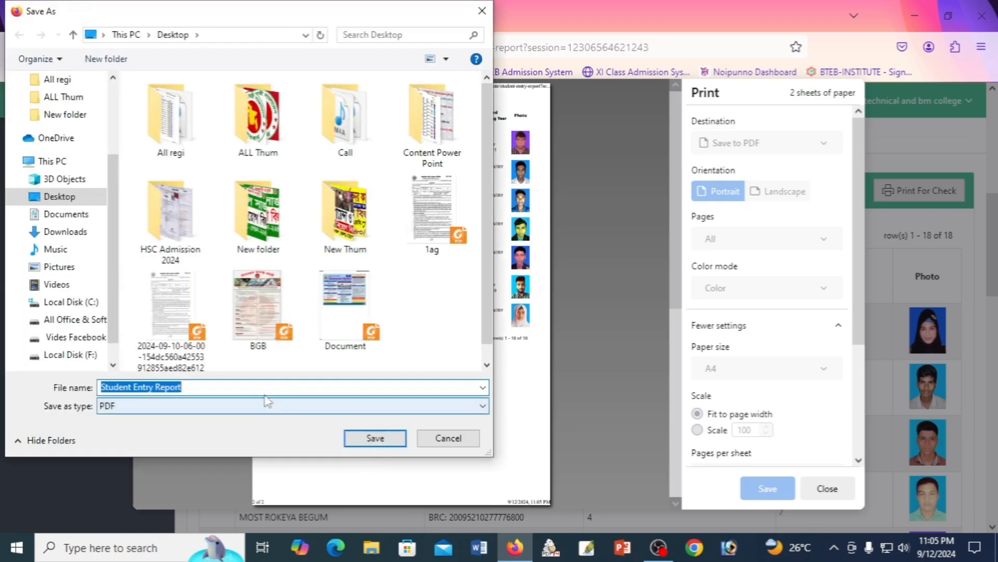
left_click(265, 385)
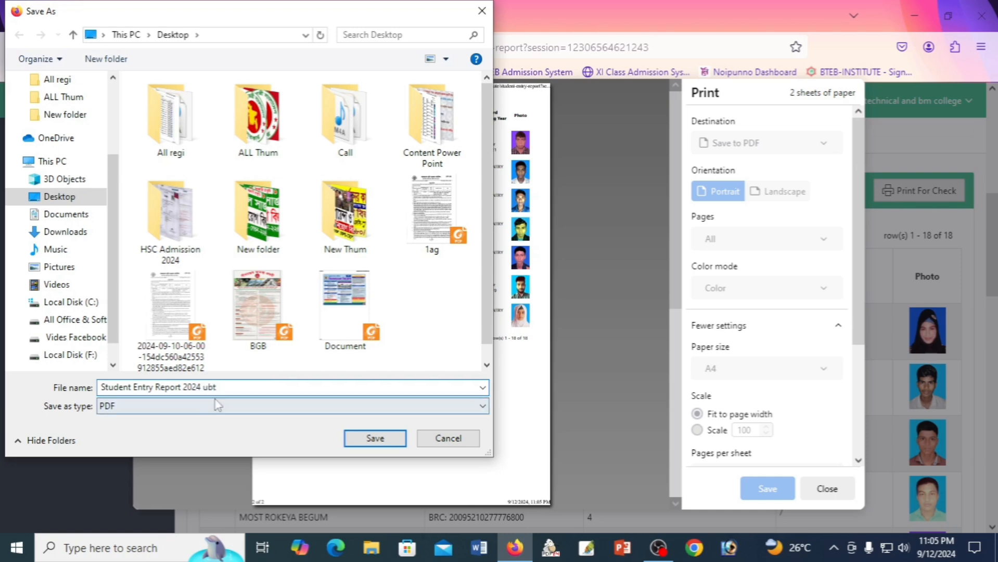
left_click(375, 438)
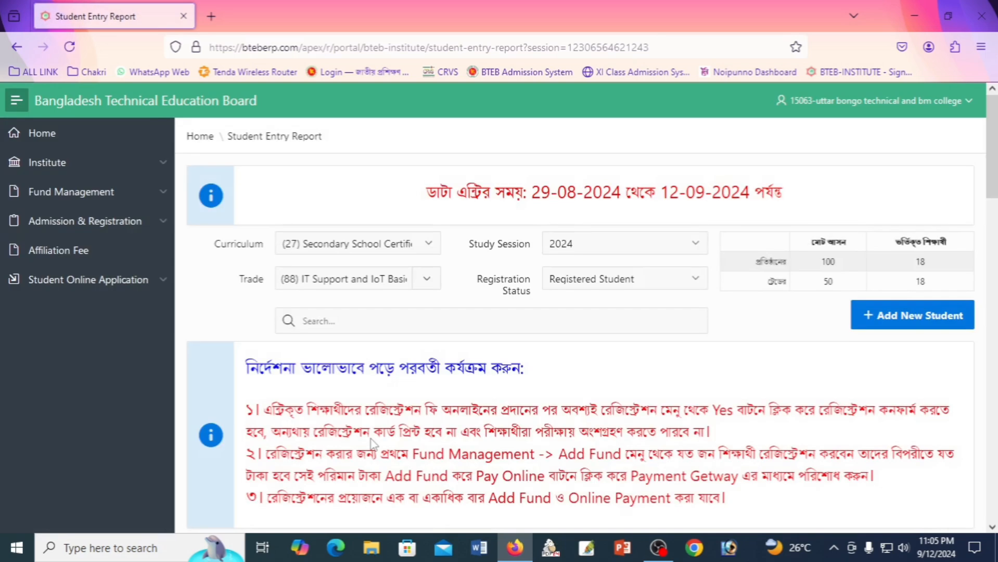
Open Fund Management > Add Fund and show the Registration Fee Payment Voucher totalling 4,320.00.
left_click(72, 199)
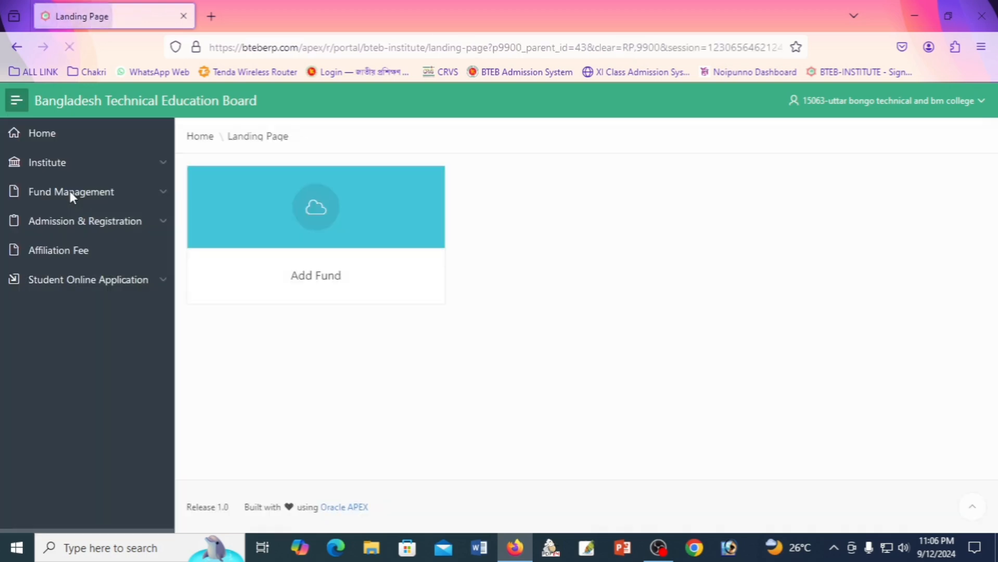
left_click(316, 226)
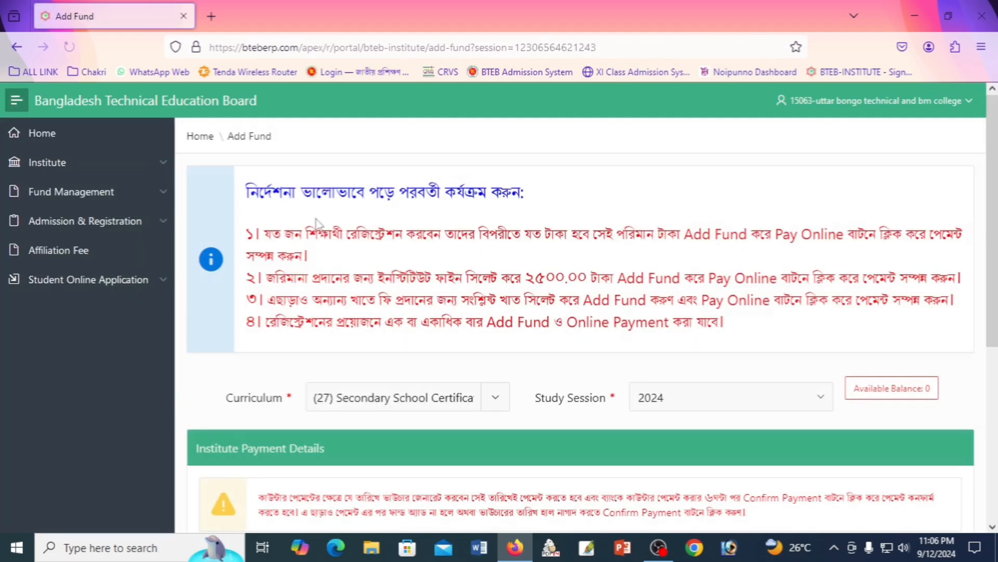
scroll(560, 349, "down", 4)
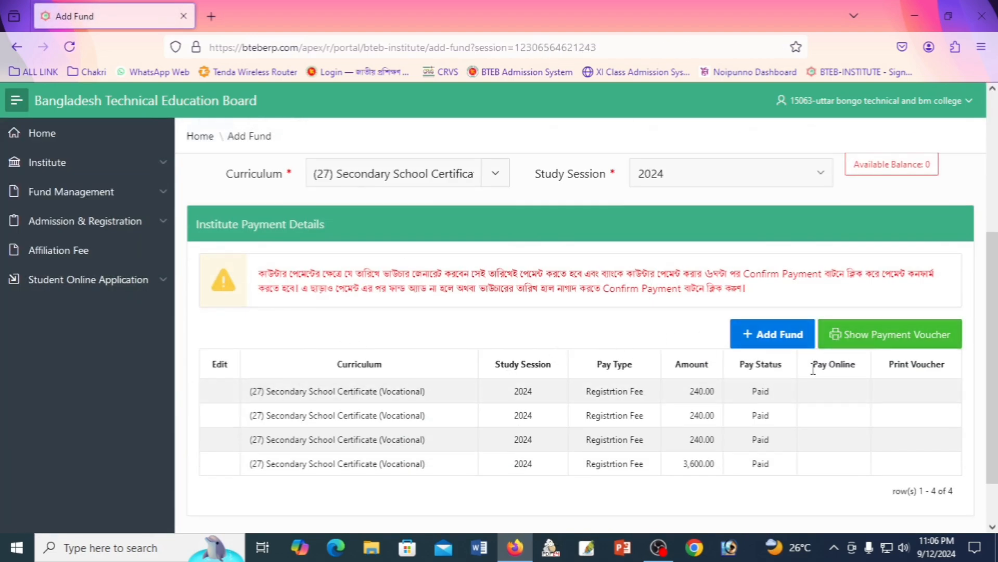
left_click(872, 343)
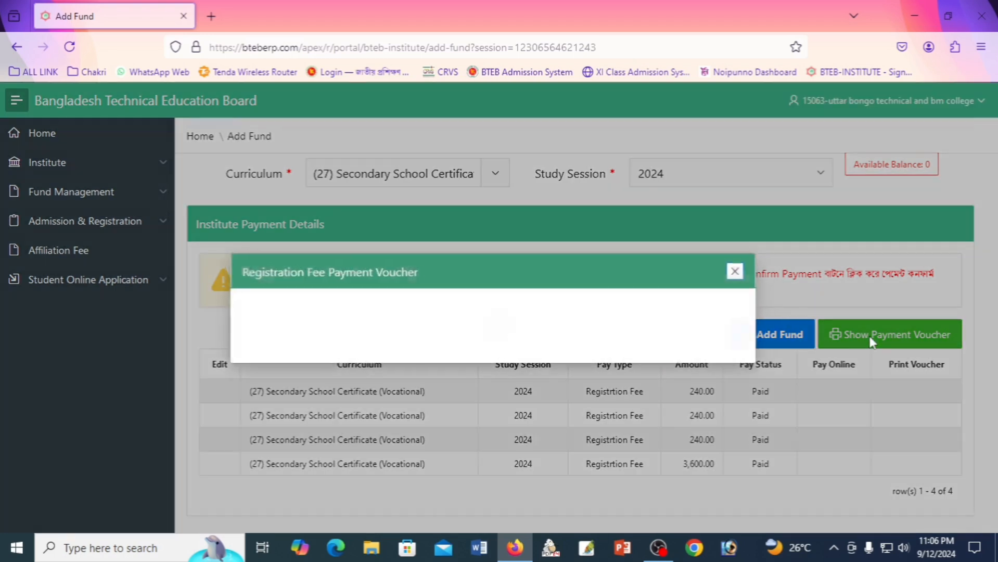
scroll(718, 261, "down", 3)
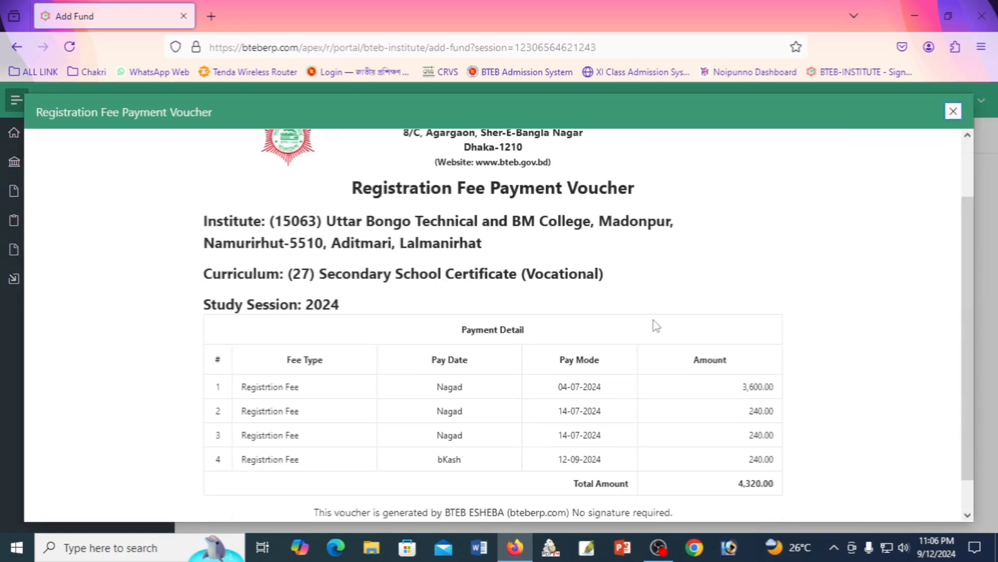
scroll(628, 374, "up", 4)
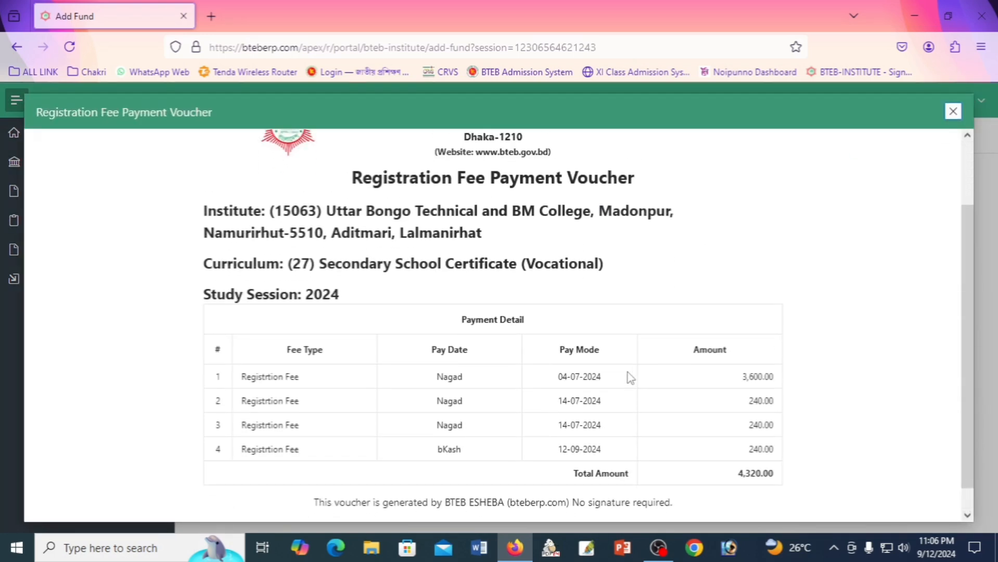
Print the voucher on the Brother DCP-L2540DW printer.
left_click(889, 154)
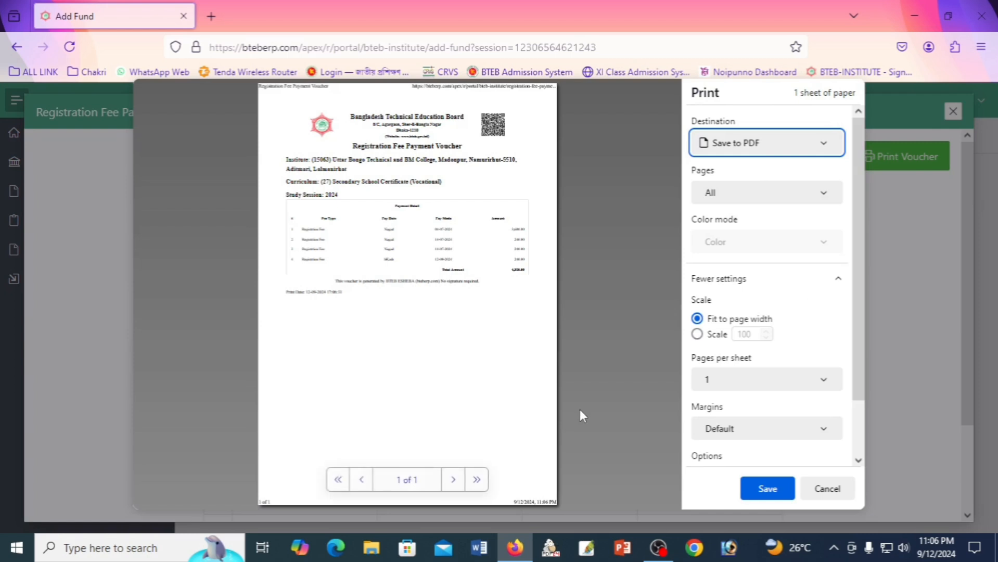
left_click(775, 143)
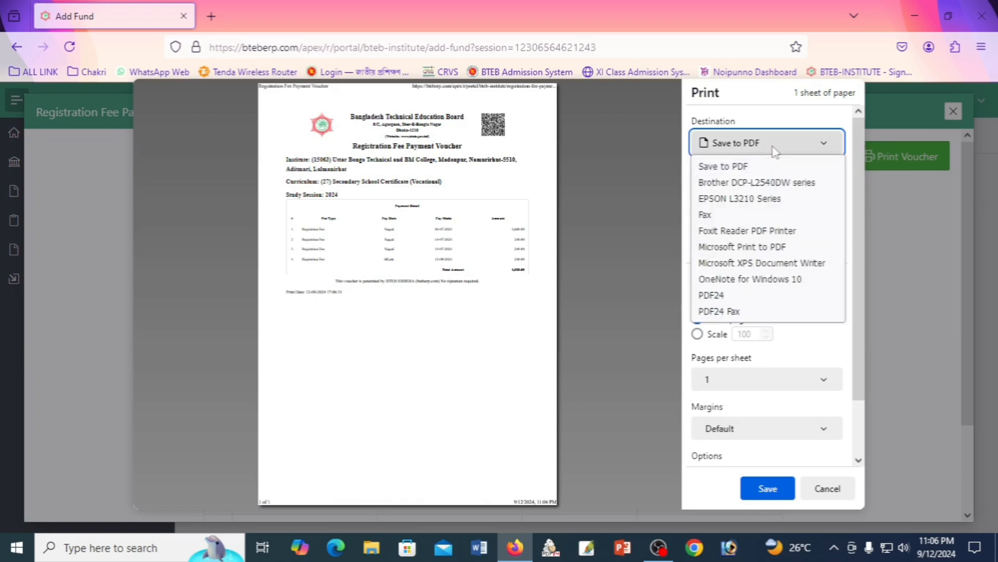
left_click(775, 184)
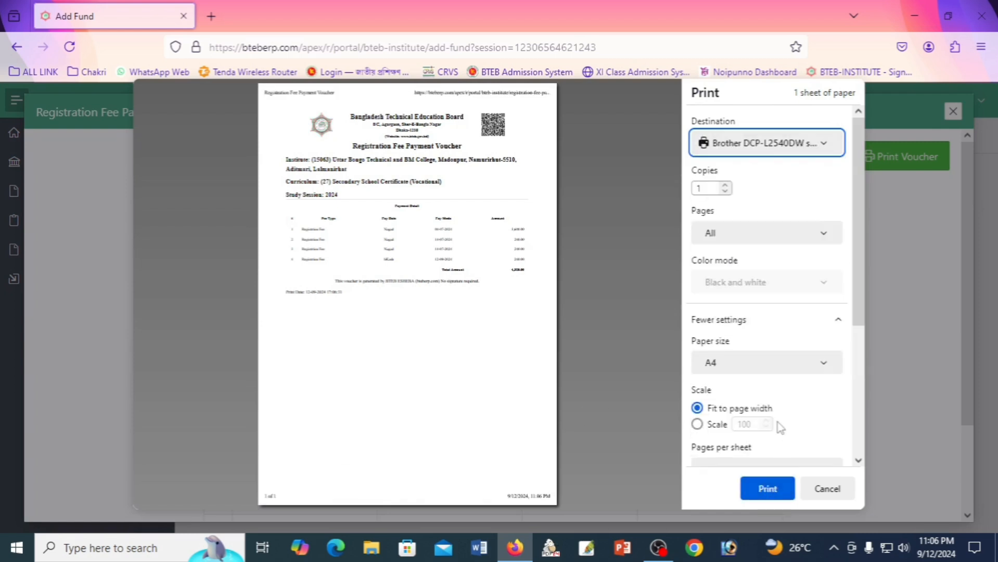
scroll(780, 411, "down", 2)
scroll(785, 463, "down", 1)
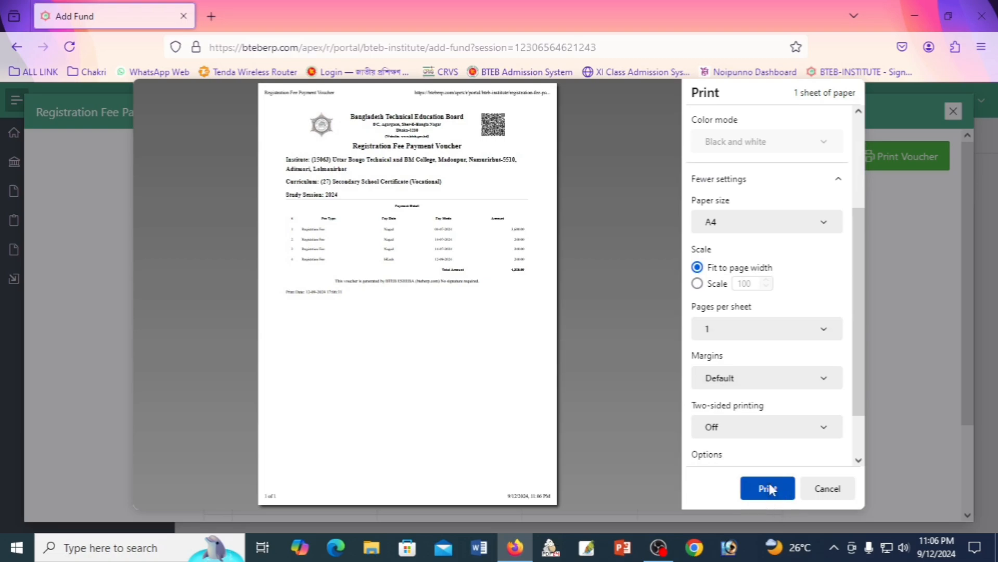
left_click(768, 488)
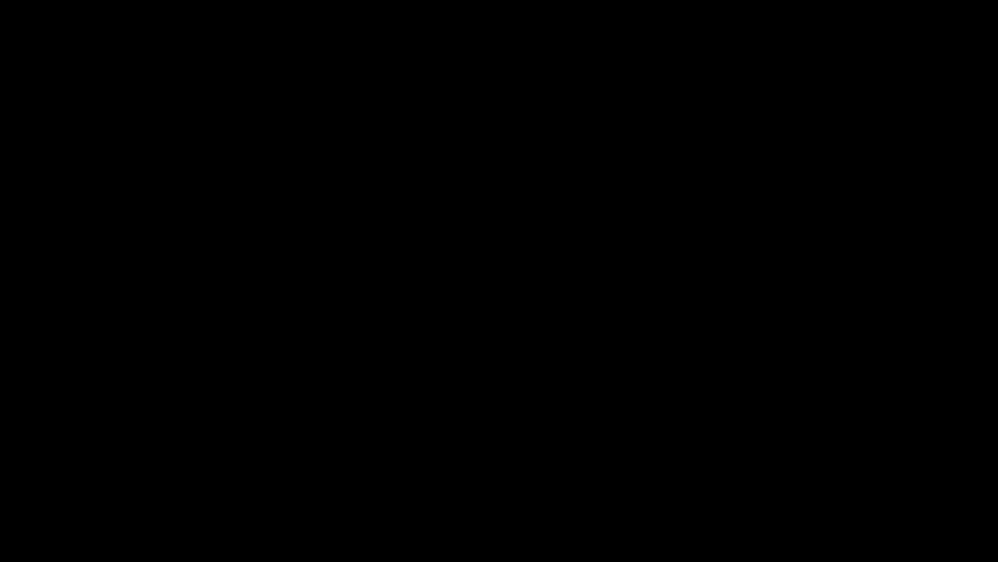